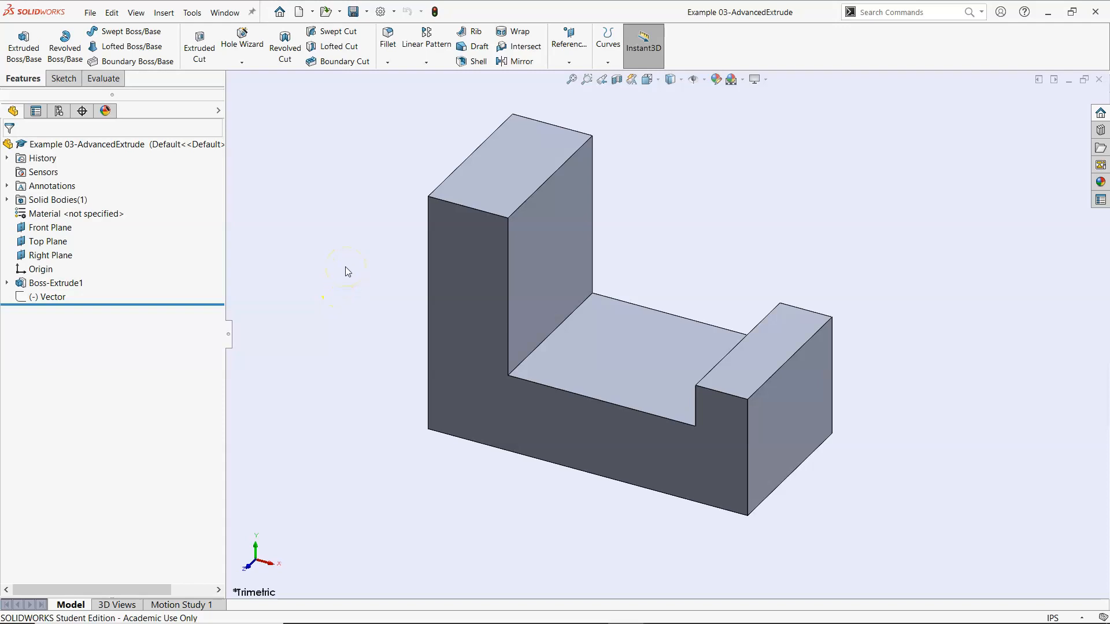
Step: Assign the ABS plastic material to the part
left_click(340, 266)
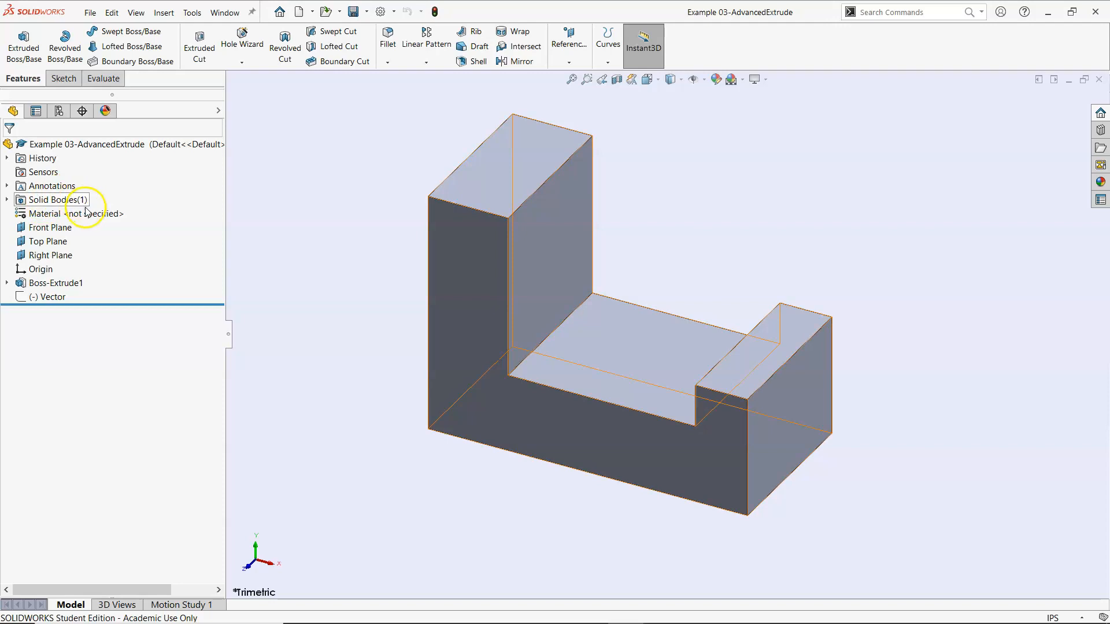
left_click(52, 215)
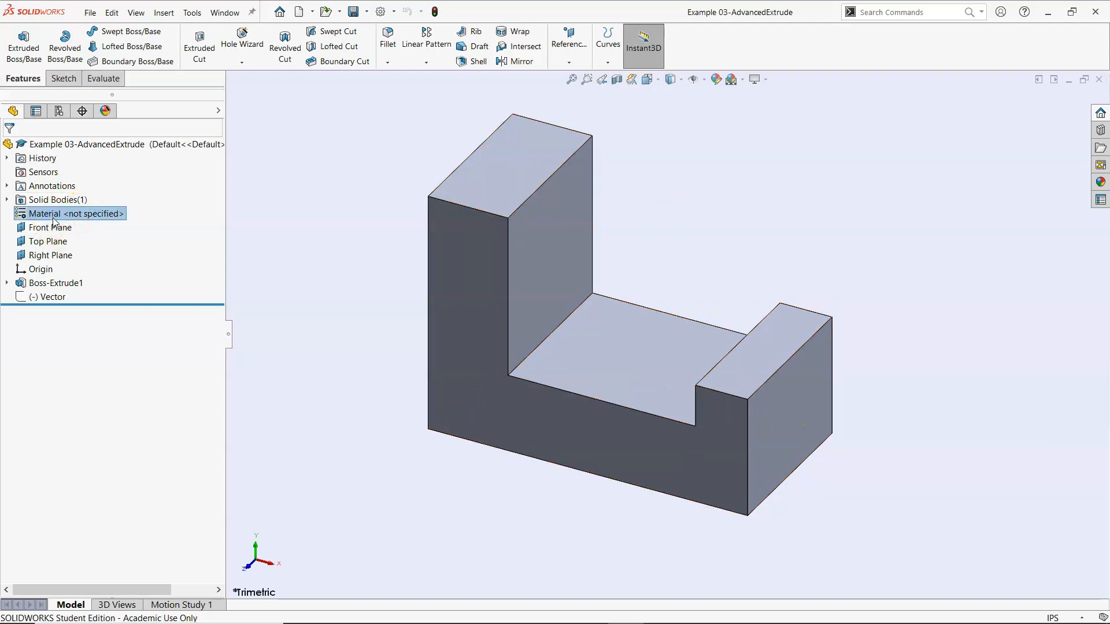
right_click(54, 220)
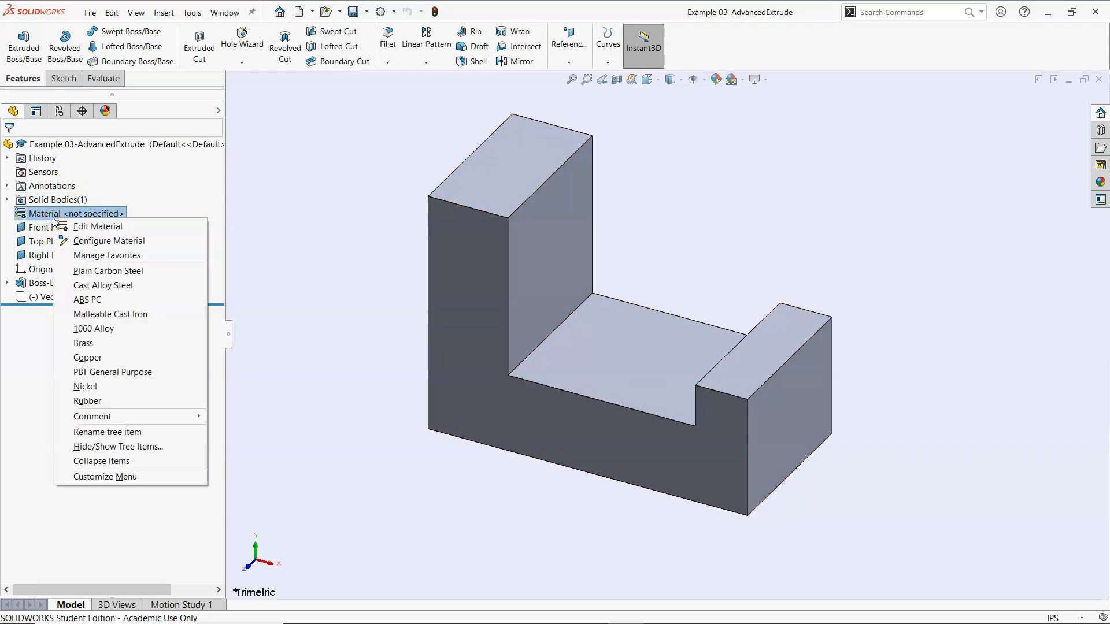
left_click(84, 230)
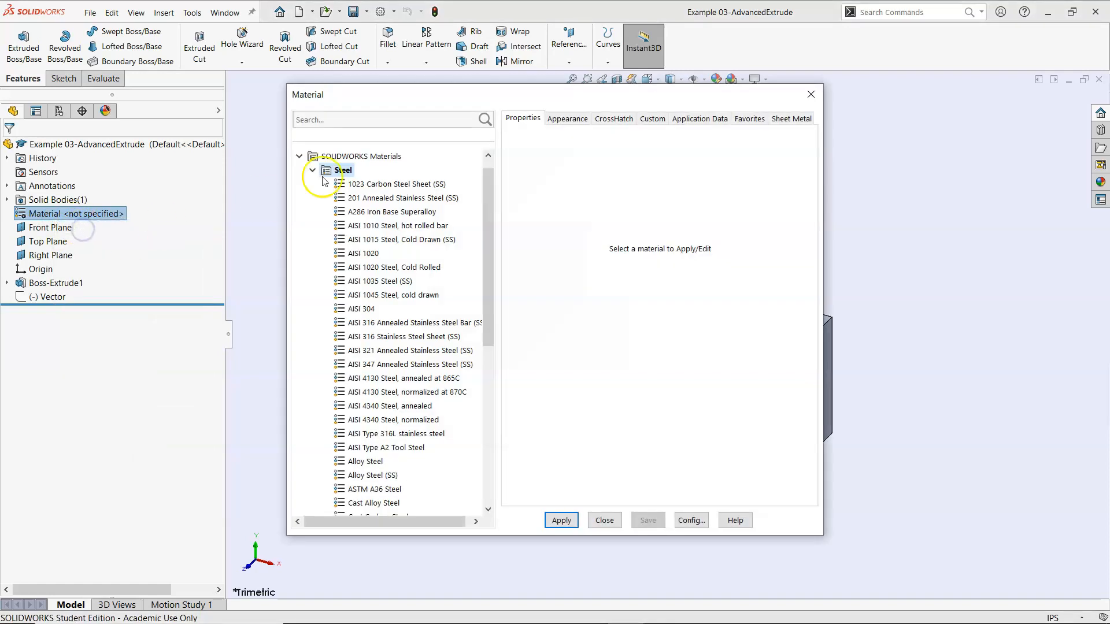
left_click(312, 173)
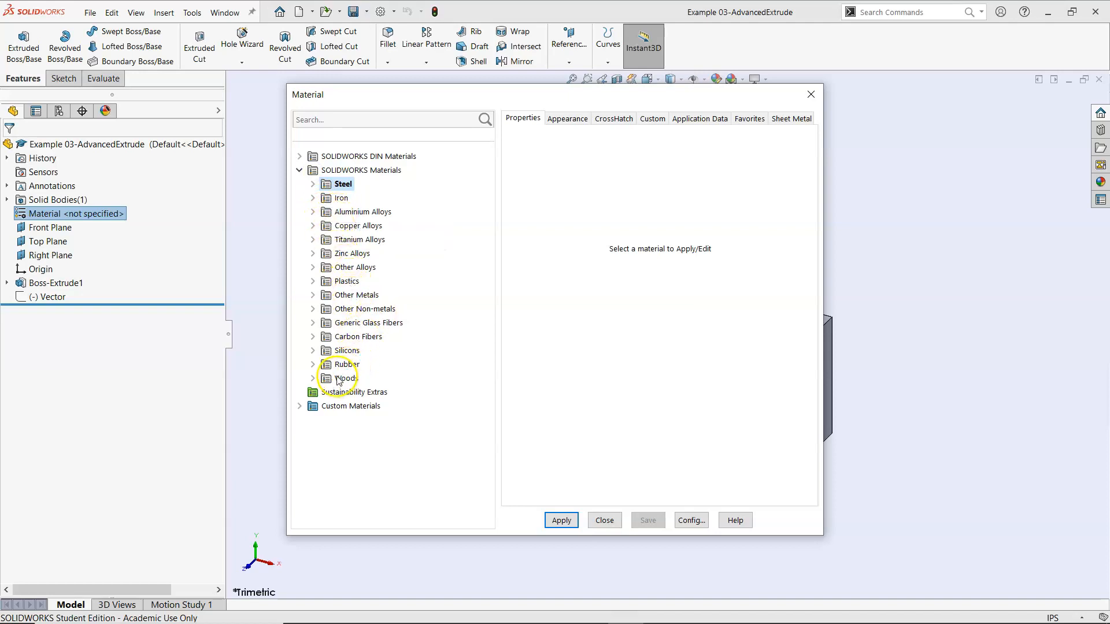
double_click(347, 282)
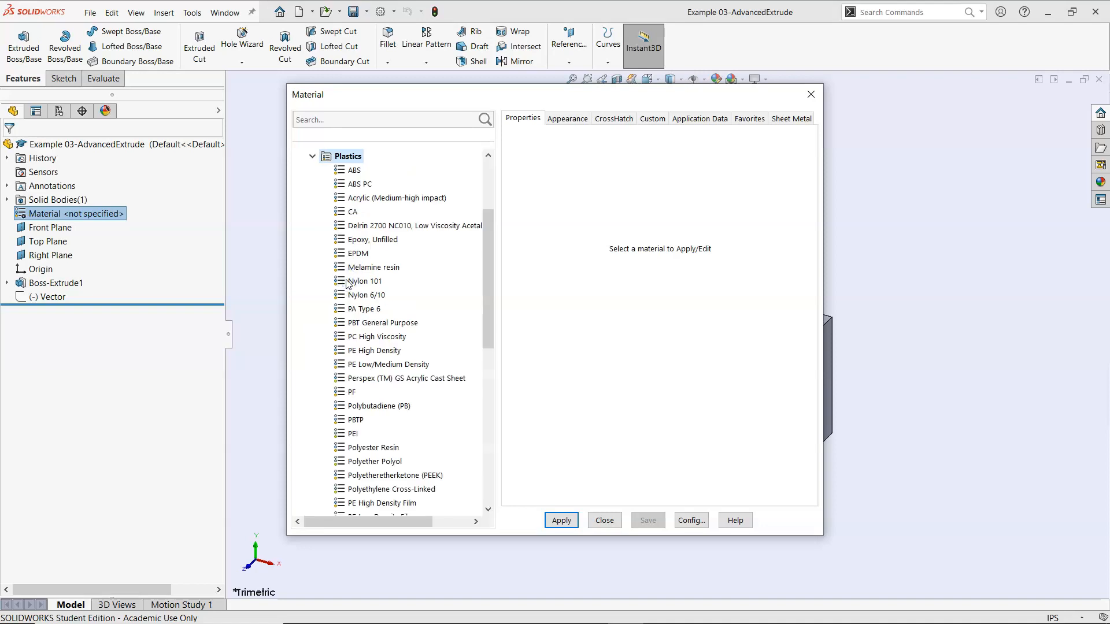
left_click(354, 170)
left_click(561, 521)
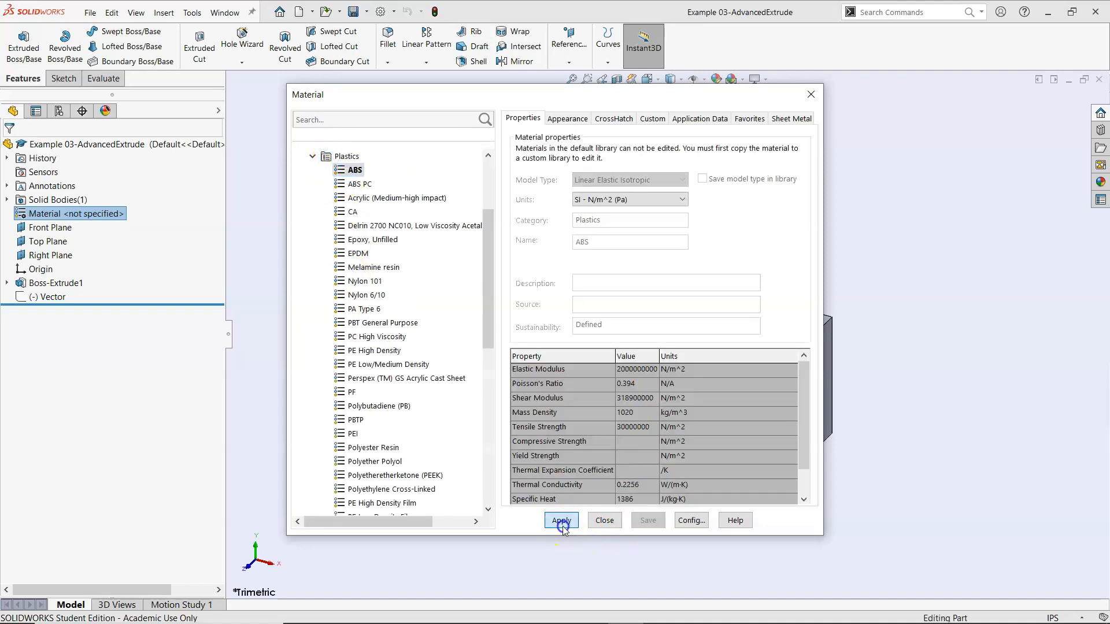
left_click(605, 521)
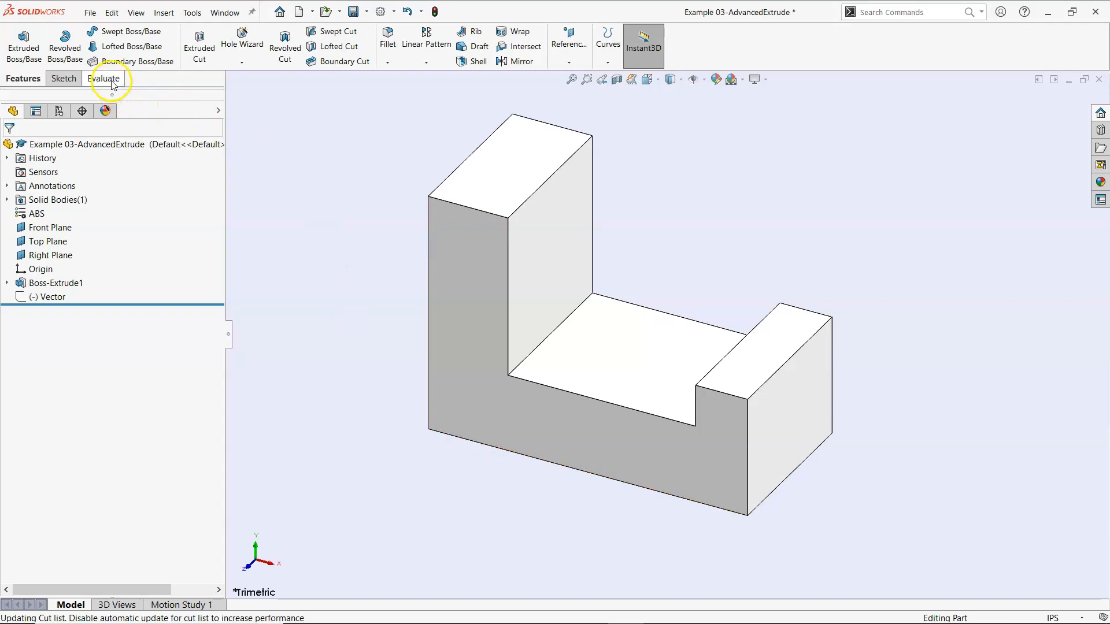
Step: Evaluate the part's mass properties and examine its mass in ABS
left_click(104, 78)
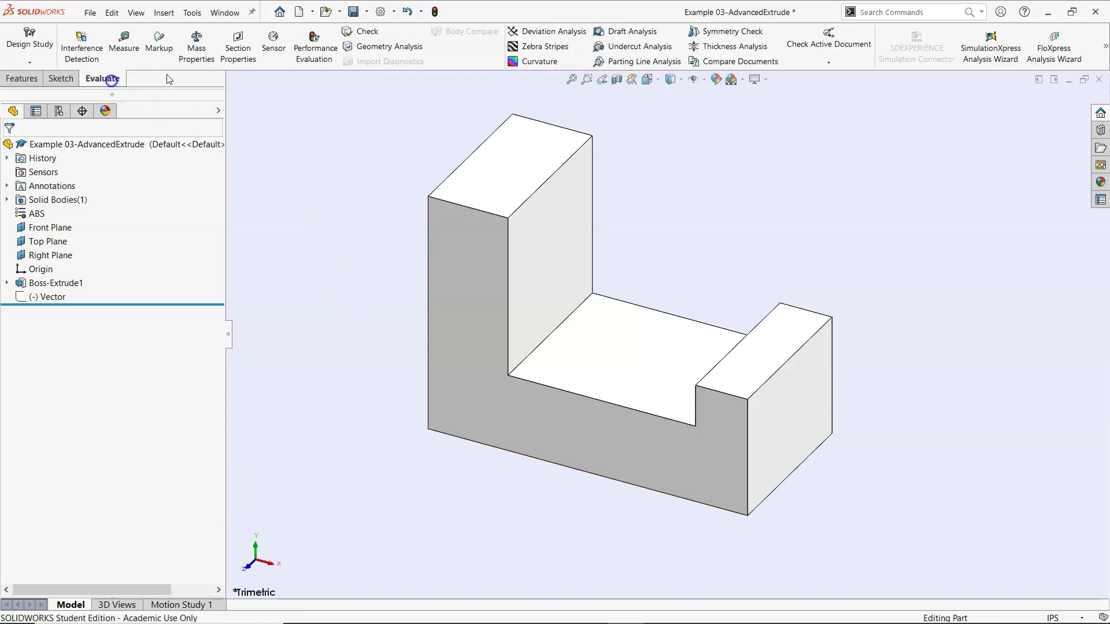
left_click(197, 45)
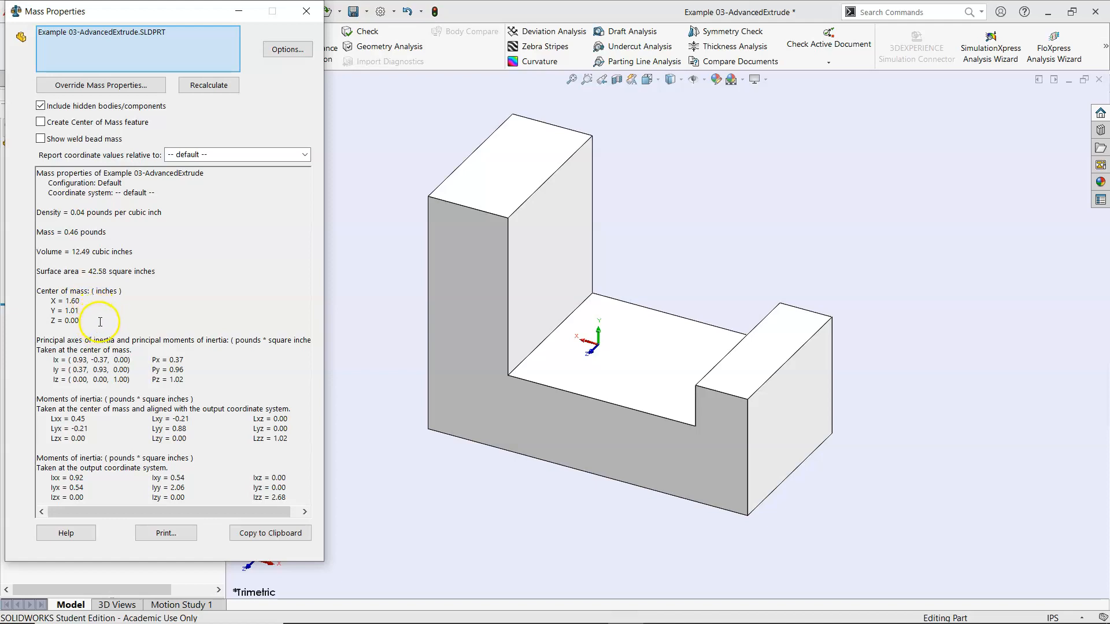
left_click(120, 229)
left_click_drag(120, 230, 57, 232)
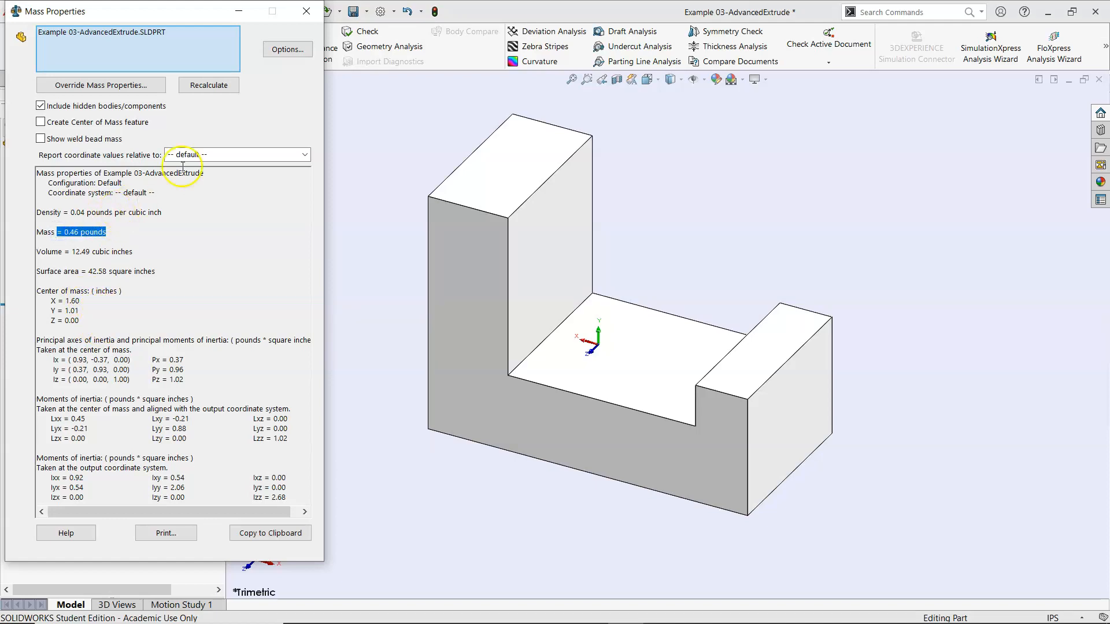
left_click(306, 10)
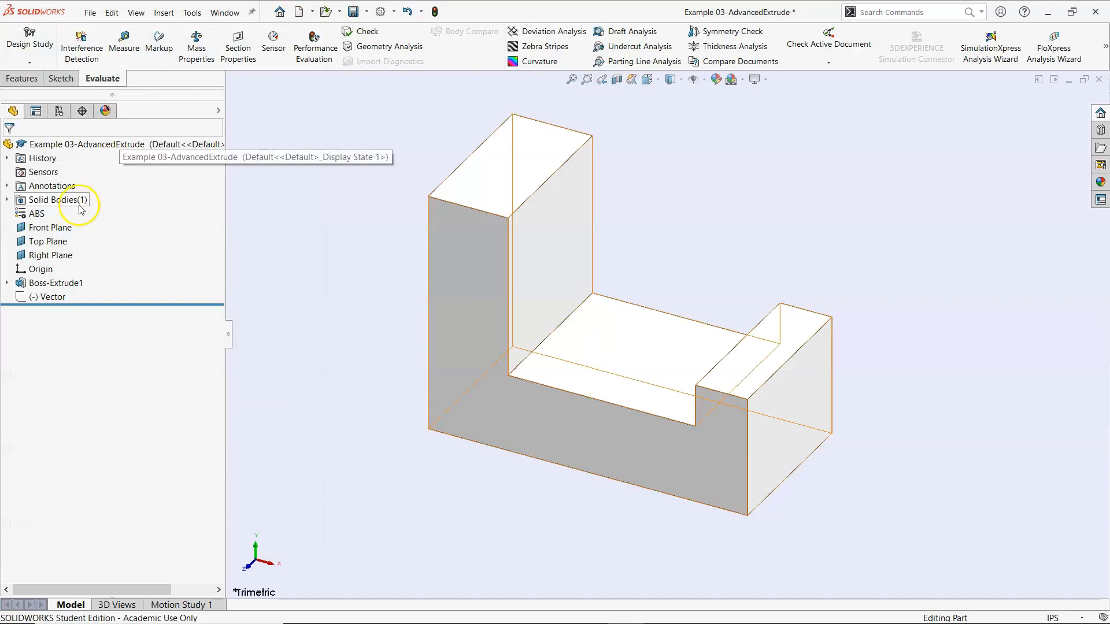
Step: Change the part's material to Plain Carbon Steel
right_click(42, 219)
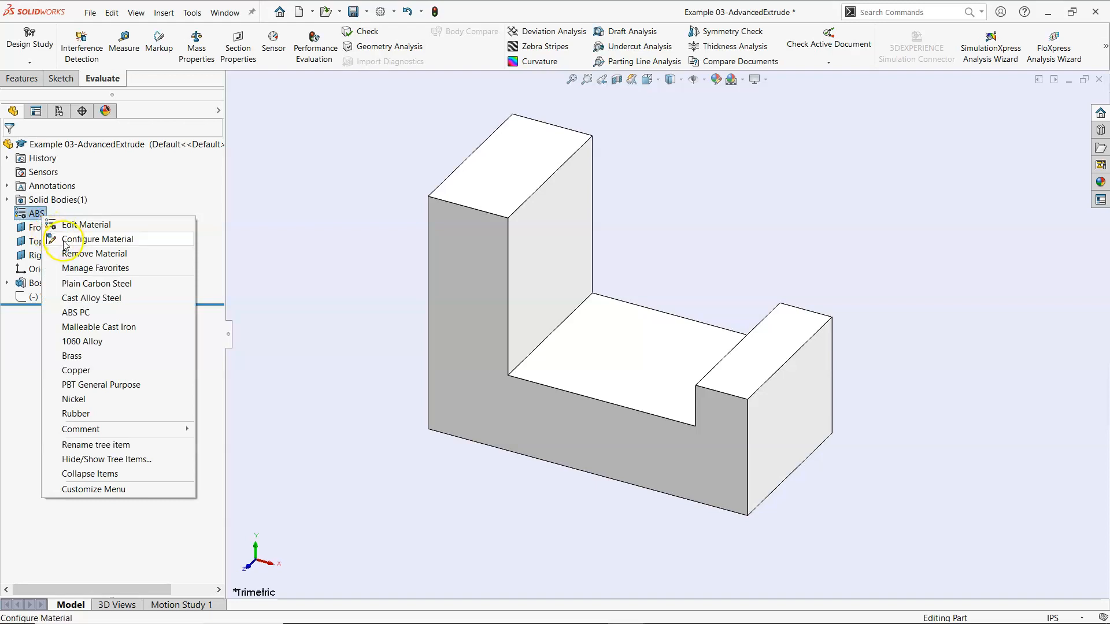
left_click(90, 231)
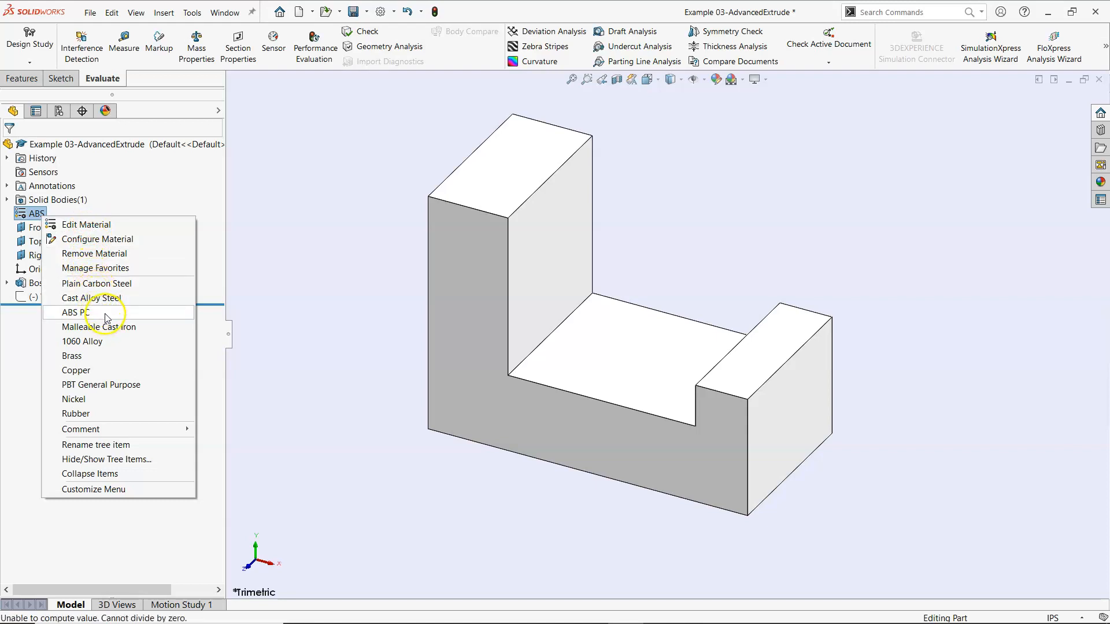
left_click(112, 283)
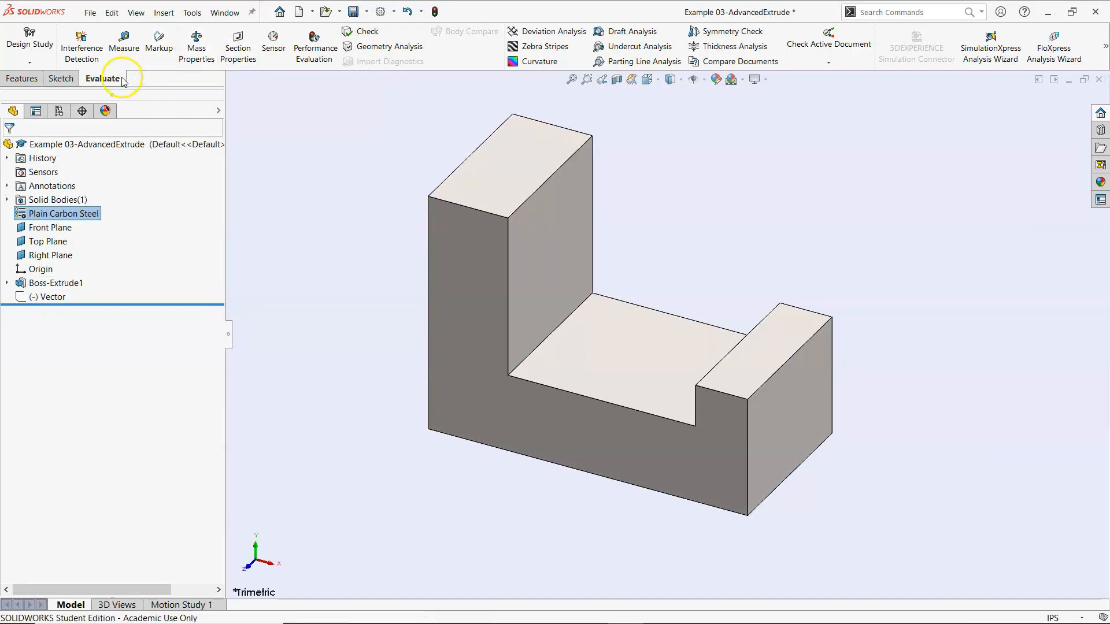
Step: Evaluate the mass properties again and examine the part's mass in Plain Carbon Steel
left_click(196, 40)
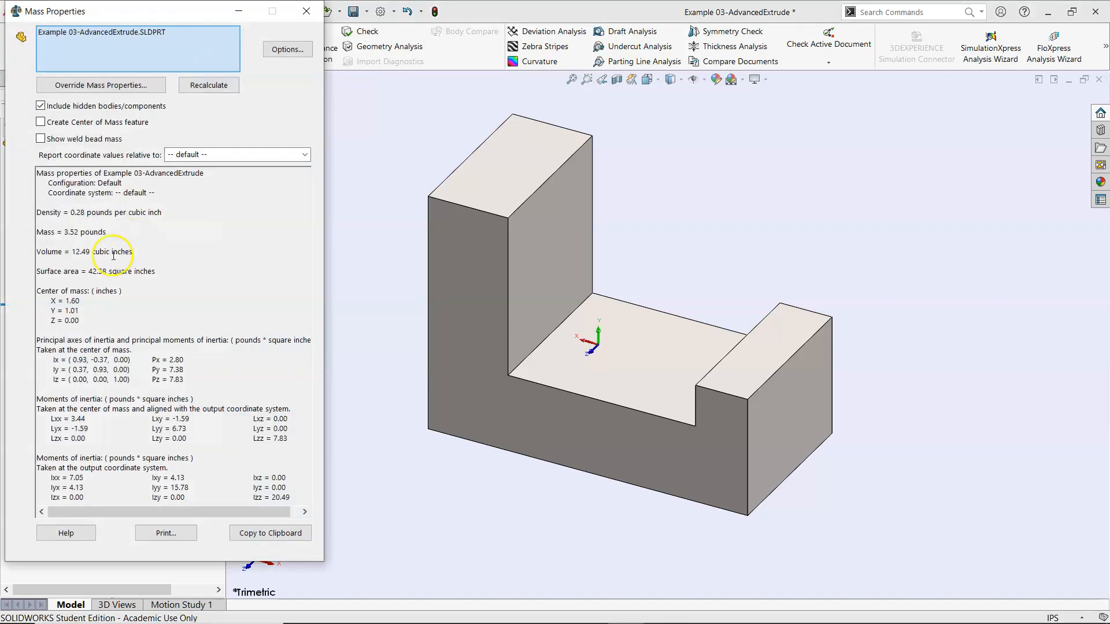
left_click_drag(64, 232, 82, 231)
left_click(116, 226)
key("Escape")
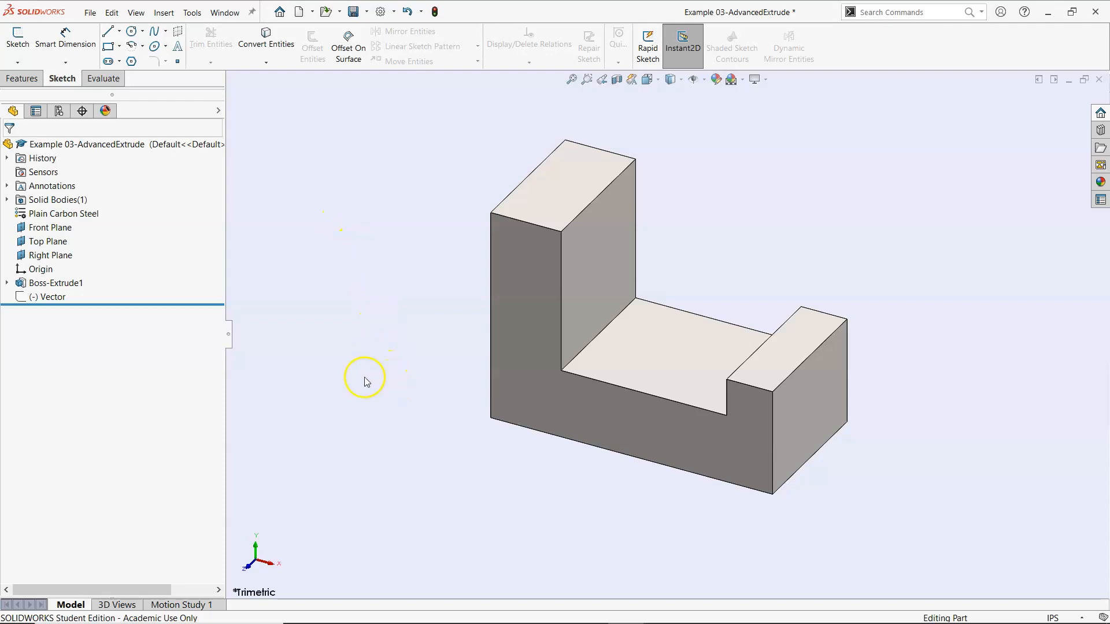
Step: Open Sketch1 under Boss-Extrude1 to review the base profile
left_click(7, 283)
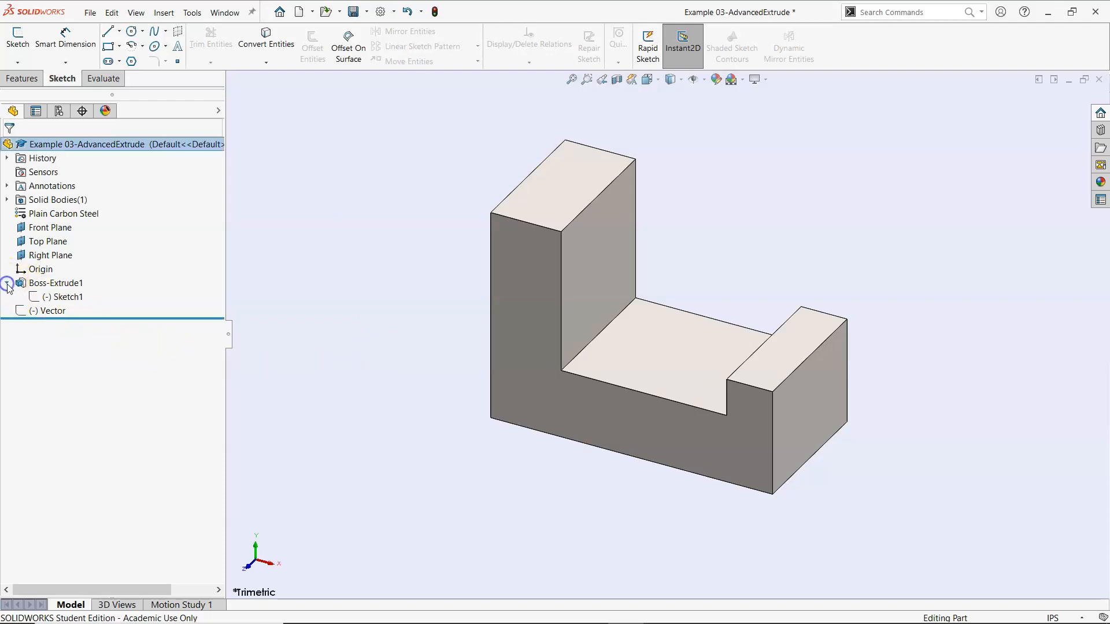
left_click(65, 306)
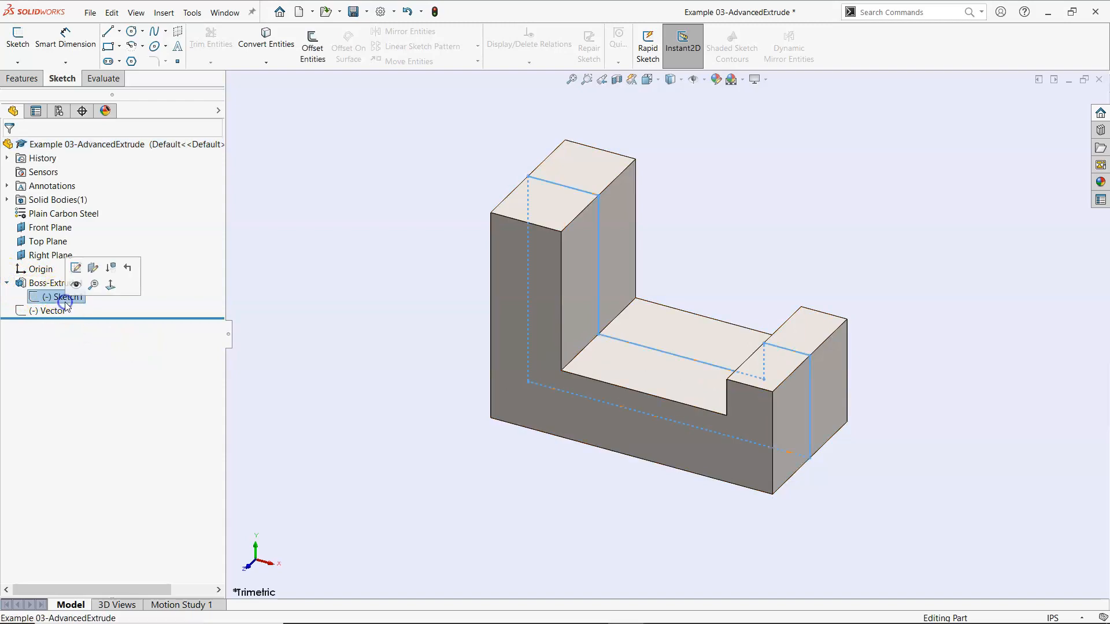
left_click(75, 267)
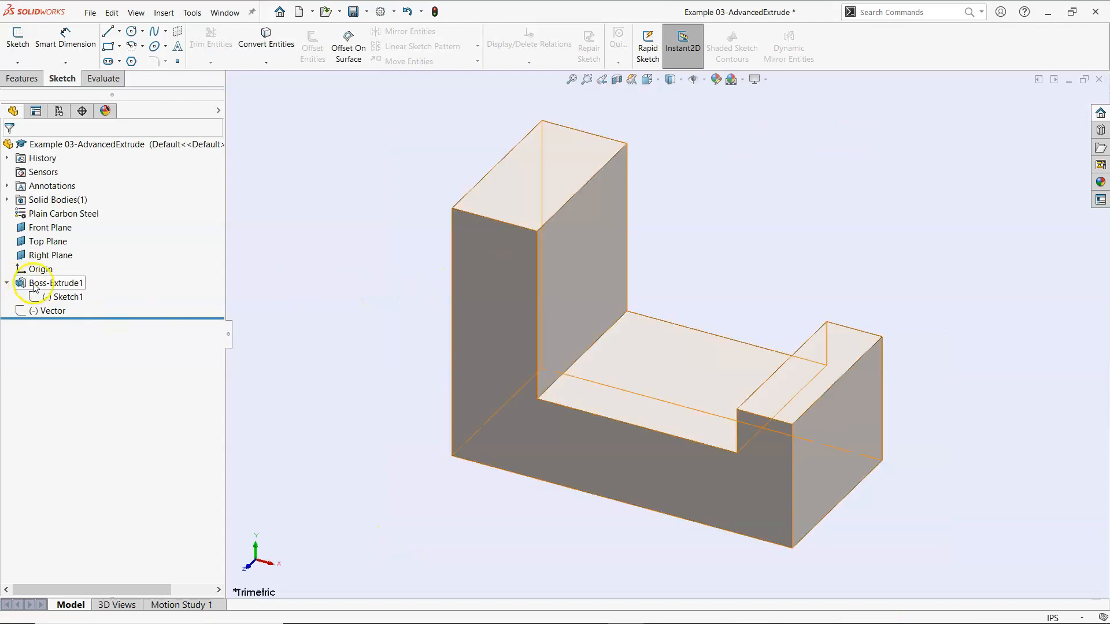
Step: Display the main reference planes and review the mid-plane extrusion settings of Boss-Extrude1 against them
key("q")
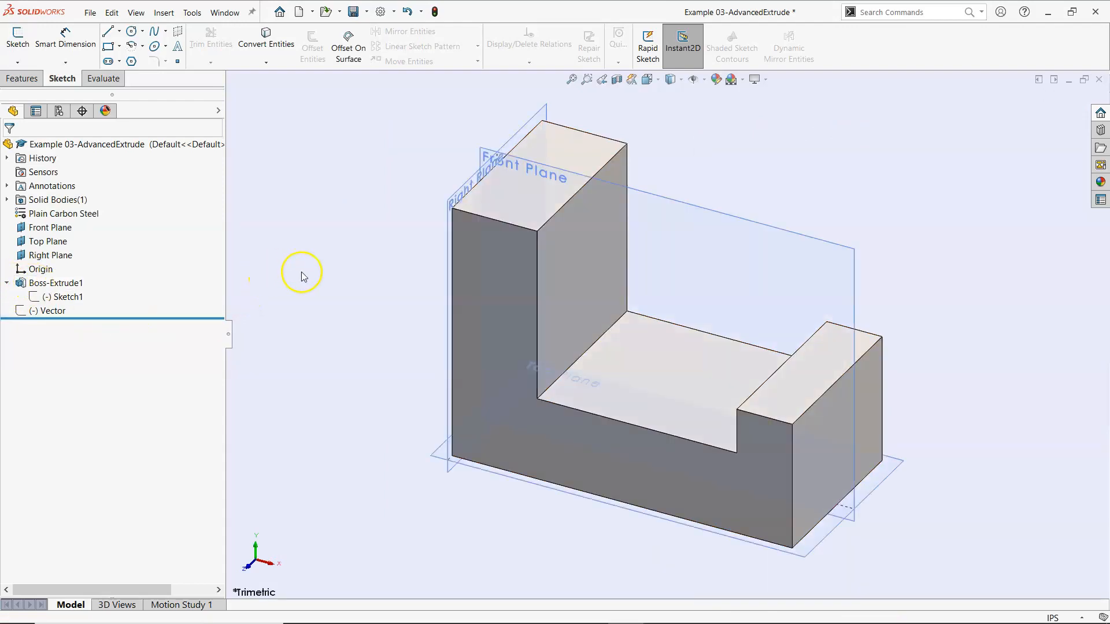
middle_click_drag(414, 195, 411, 198)
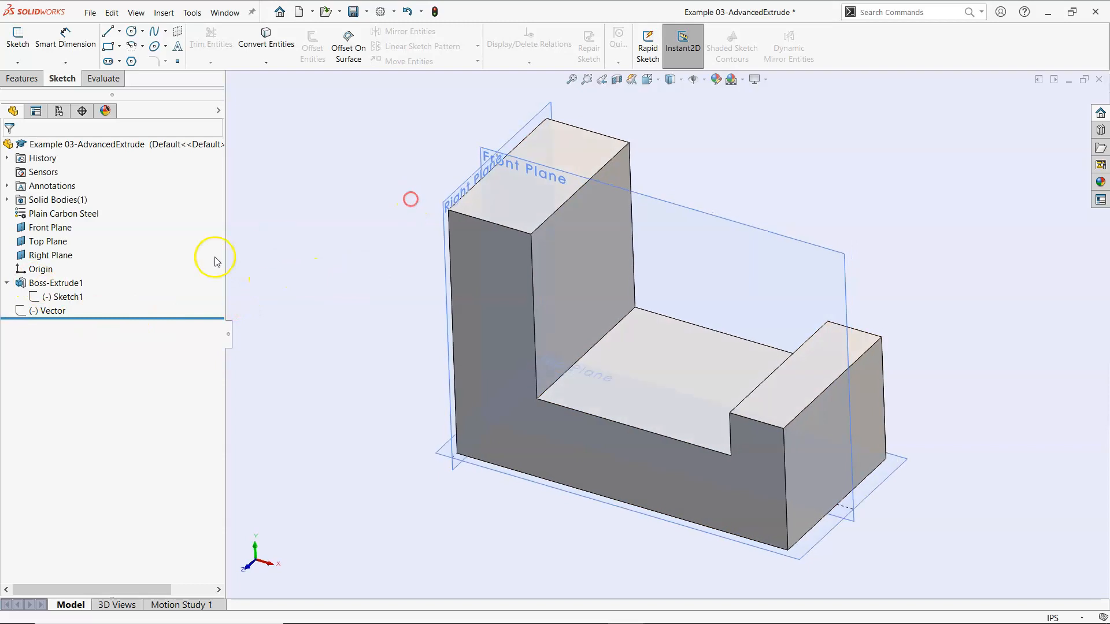
right_click(65, 273)
right_click(57, 284)
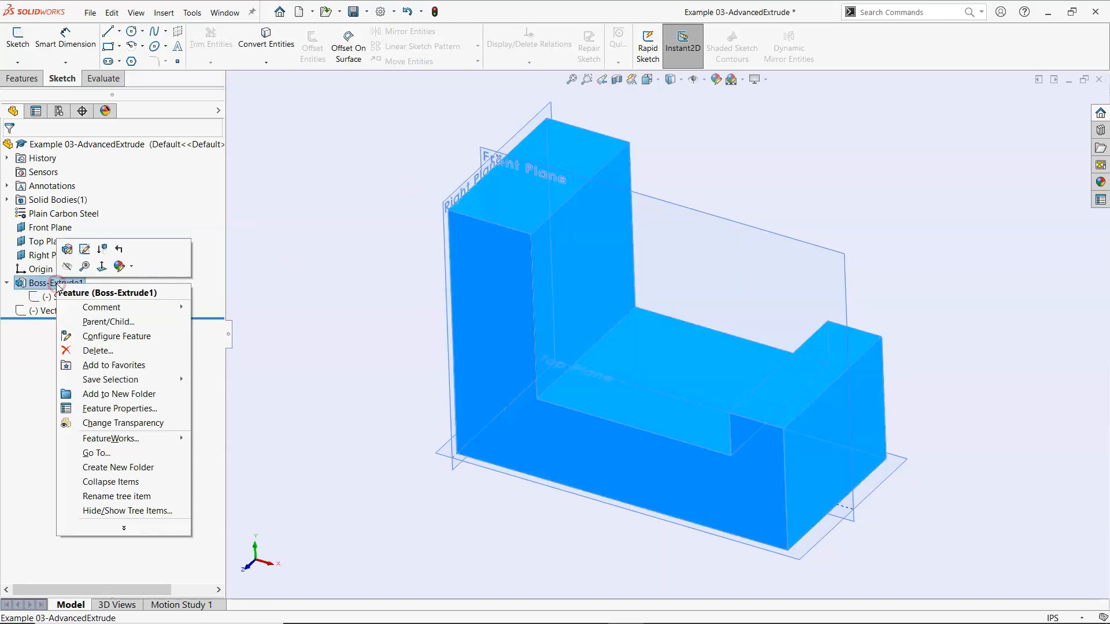
left_click(83, 252)
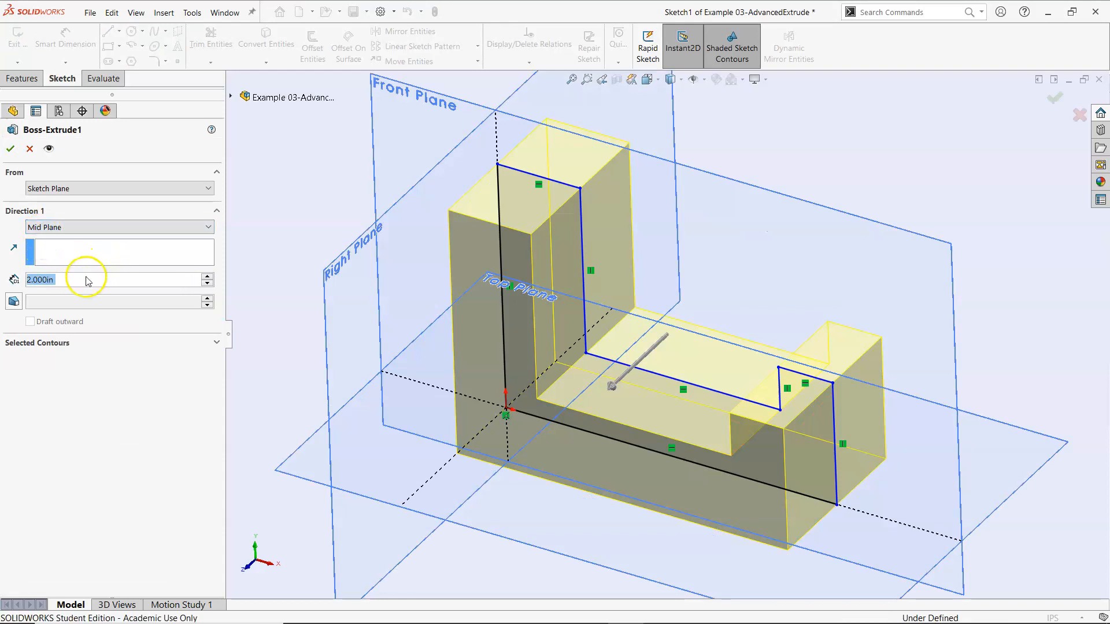
left_click(522, 181)
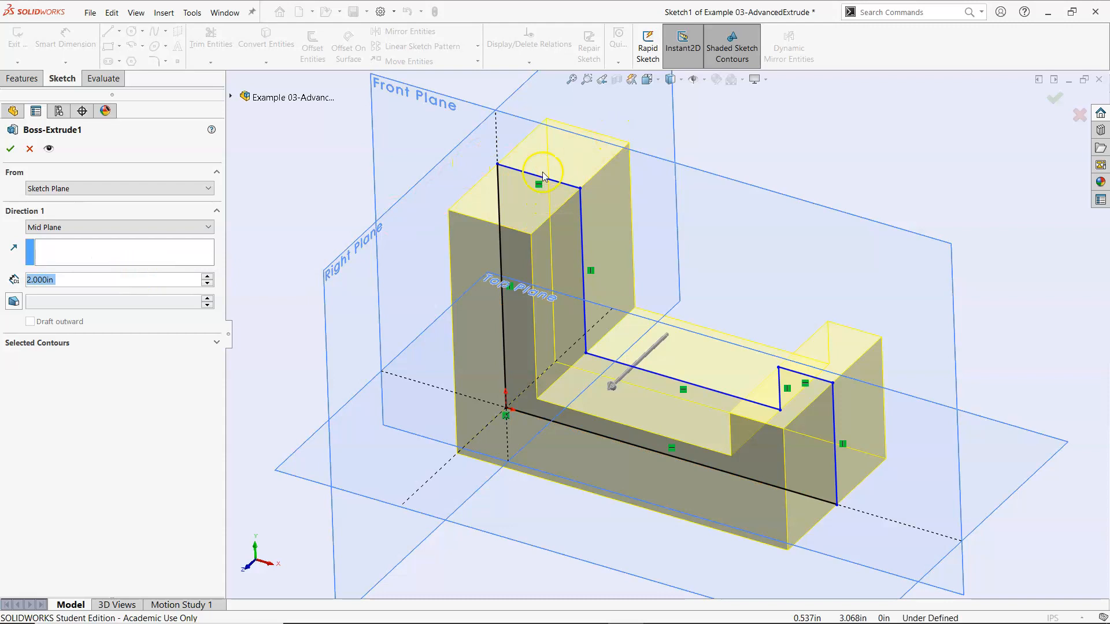
key("Return")
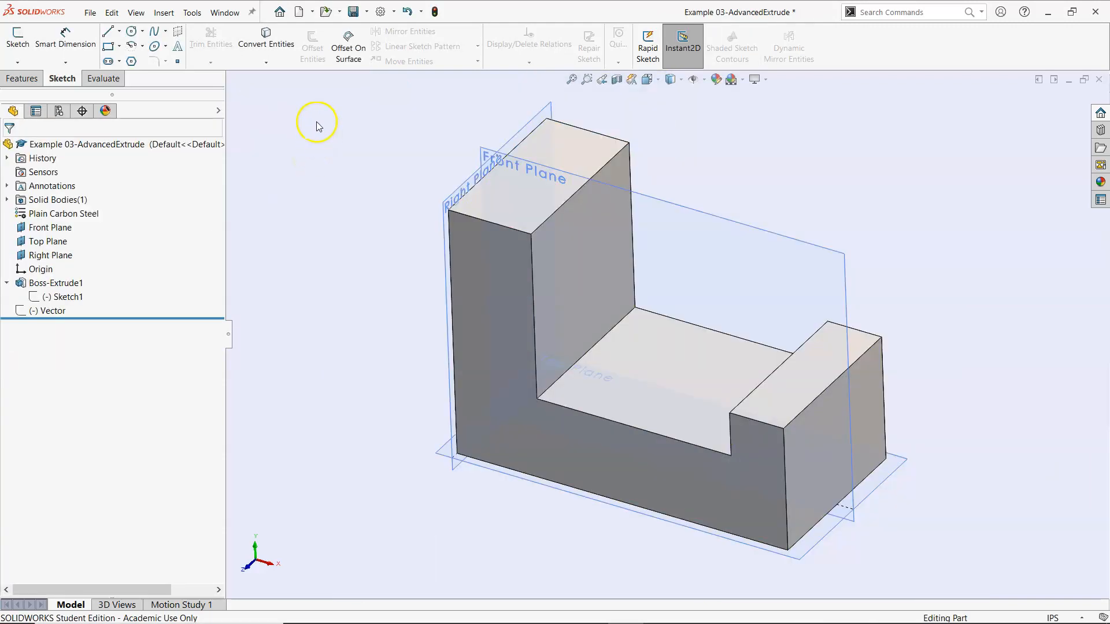
left_click(352, 218)
key("Escape")
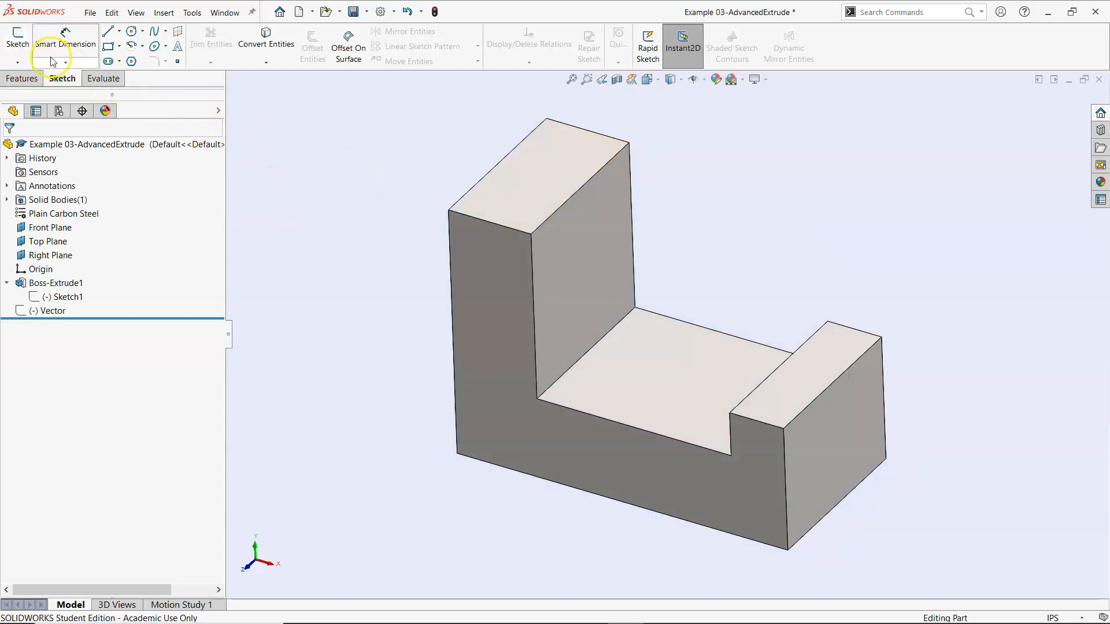
Step: On the part's front face, sketch a corner rectangle about 1.36 in wide and 0.57 in high, sitting on the face's bottom edge
left_click(17, 39)
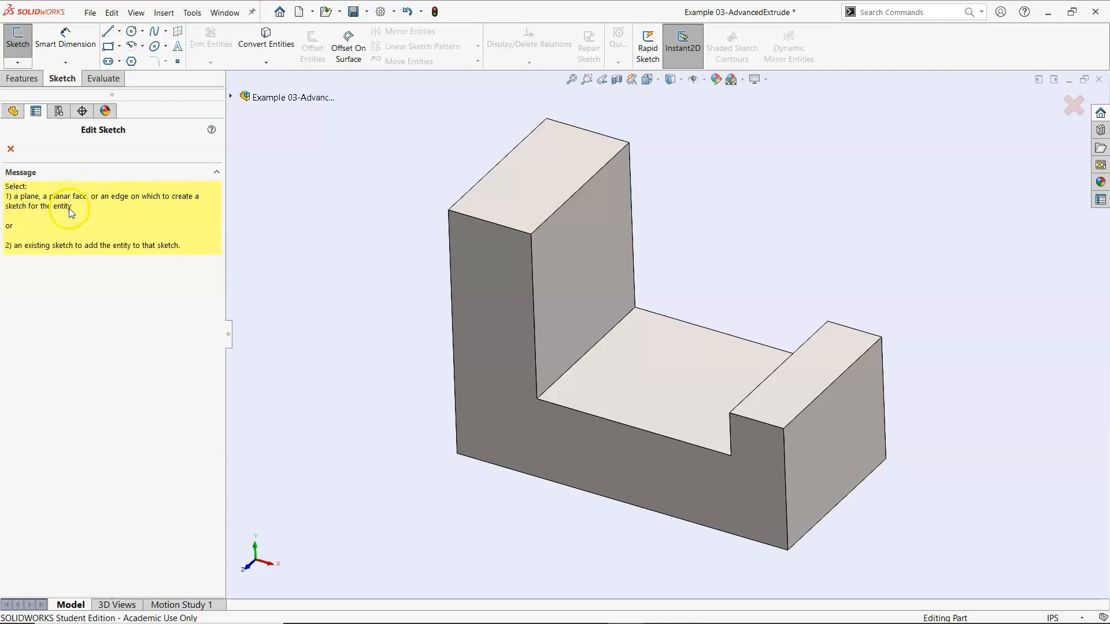
left_click(504, 414)
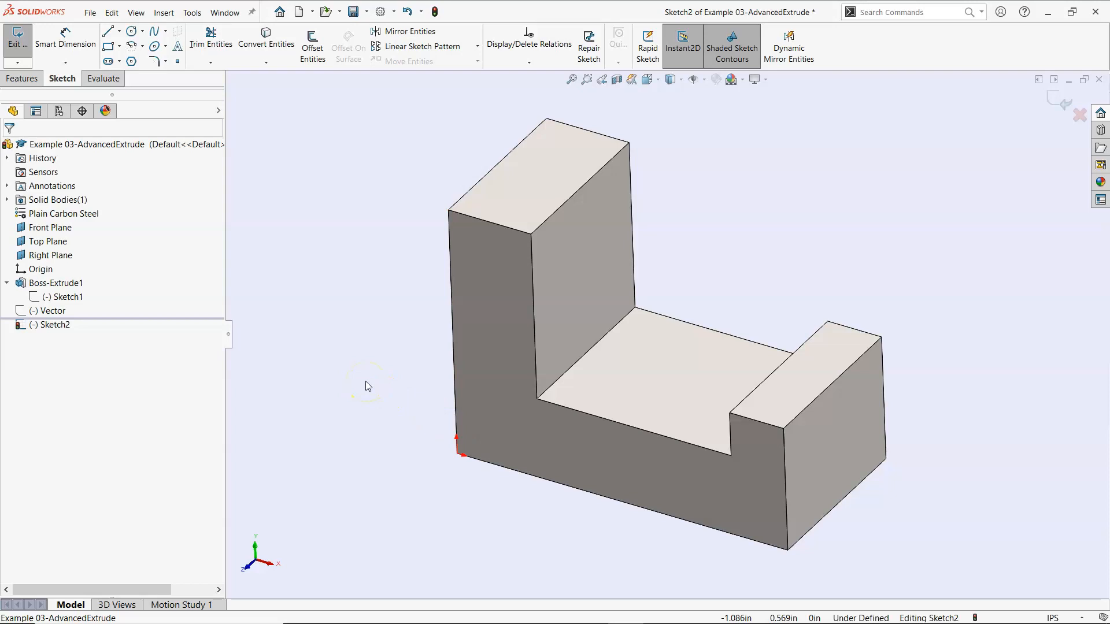
right_click_drag(366, 382, 398, 407)
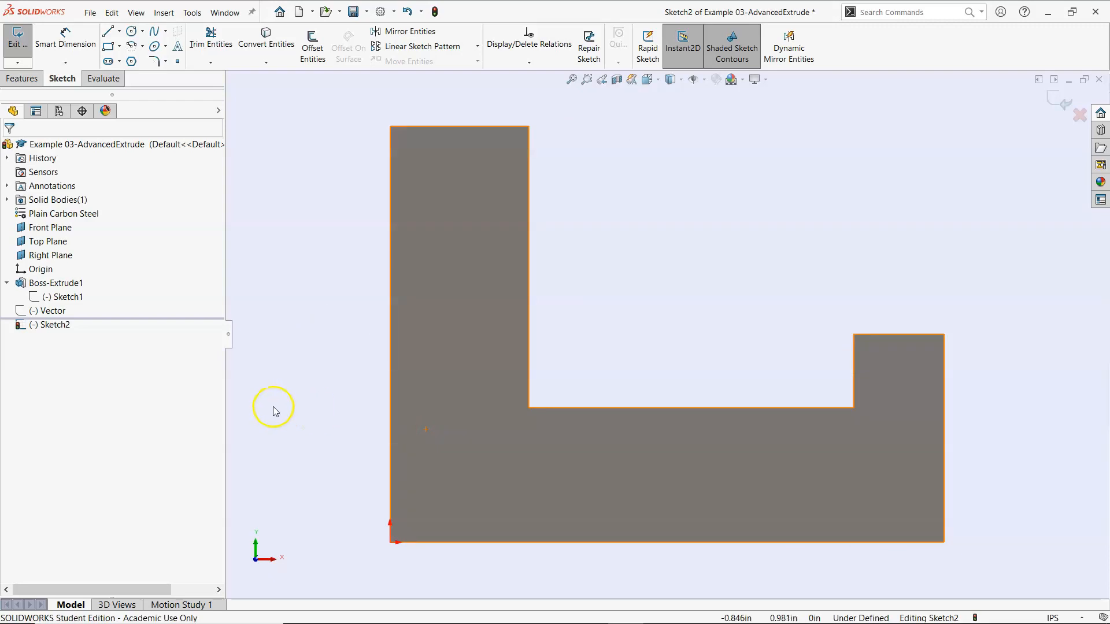
left_click(110, 50)
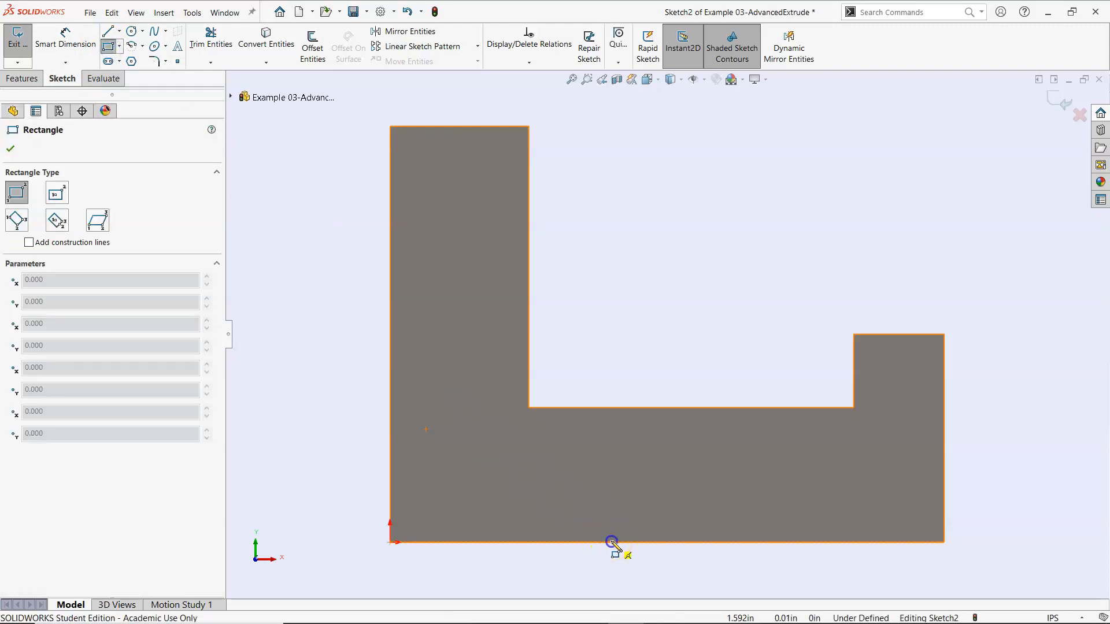
left_click(612, 543)
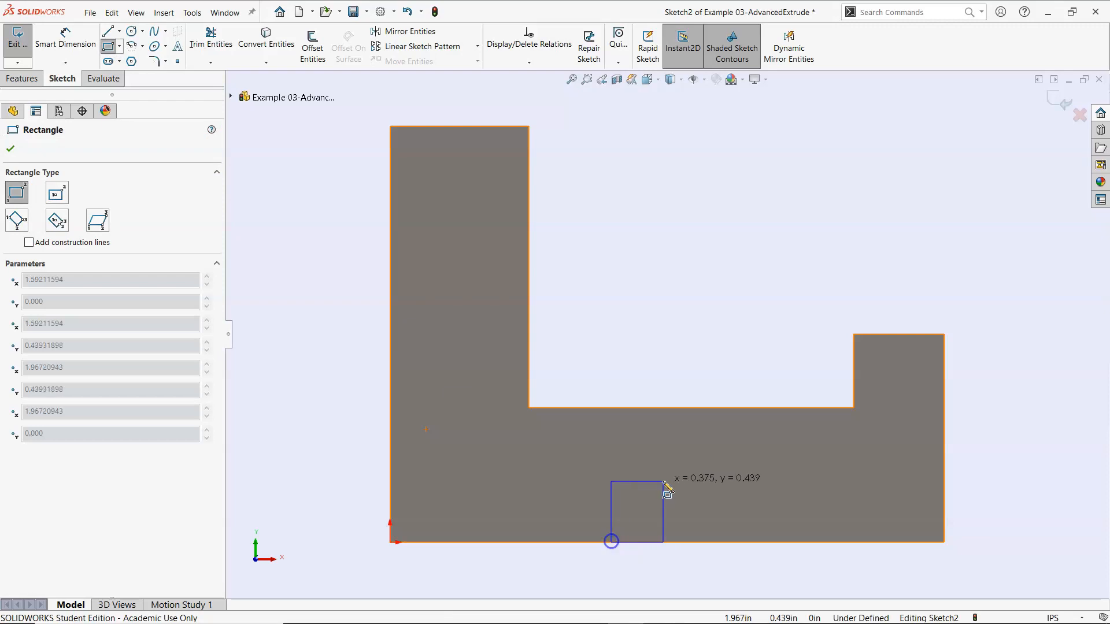
left_click(676, 478)
left_click_drag(676, 477, 800, 464)
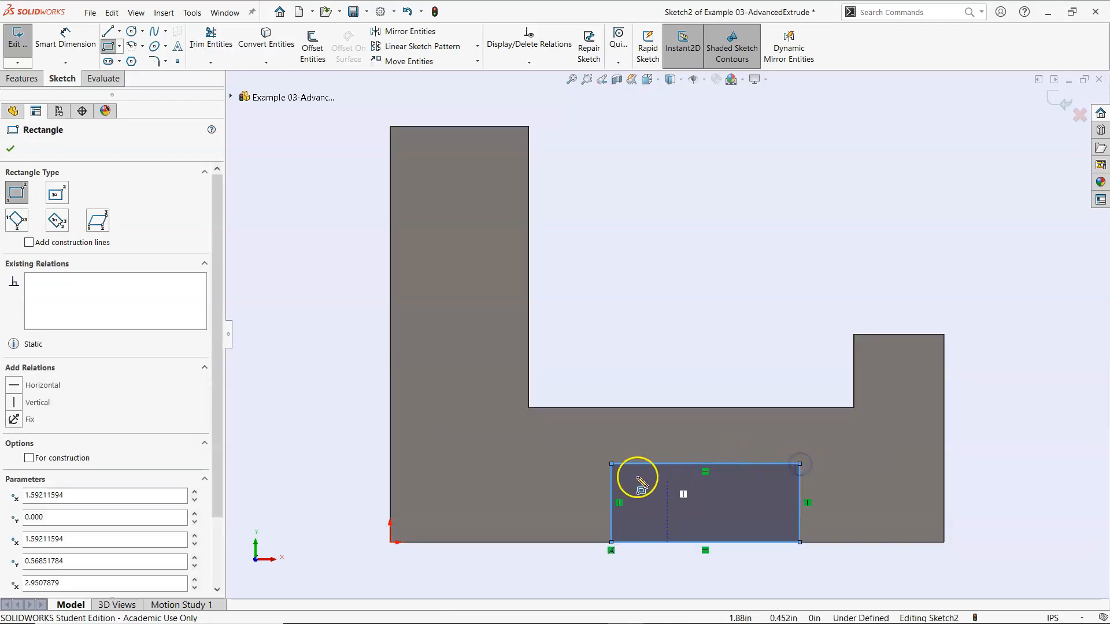
Step: Dimension the horizontal distance from the rectangle's right side to the part's right edge and set it to 1 in
left_click(65, 37)
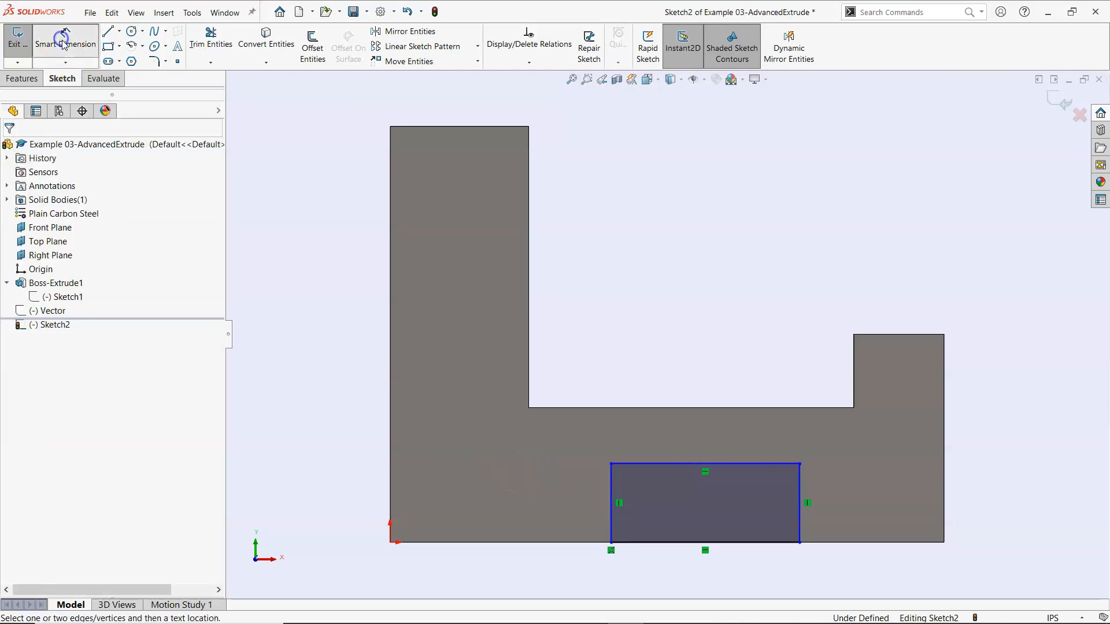
left_click(800, 485)
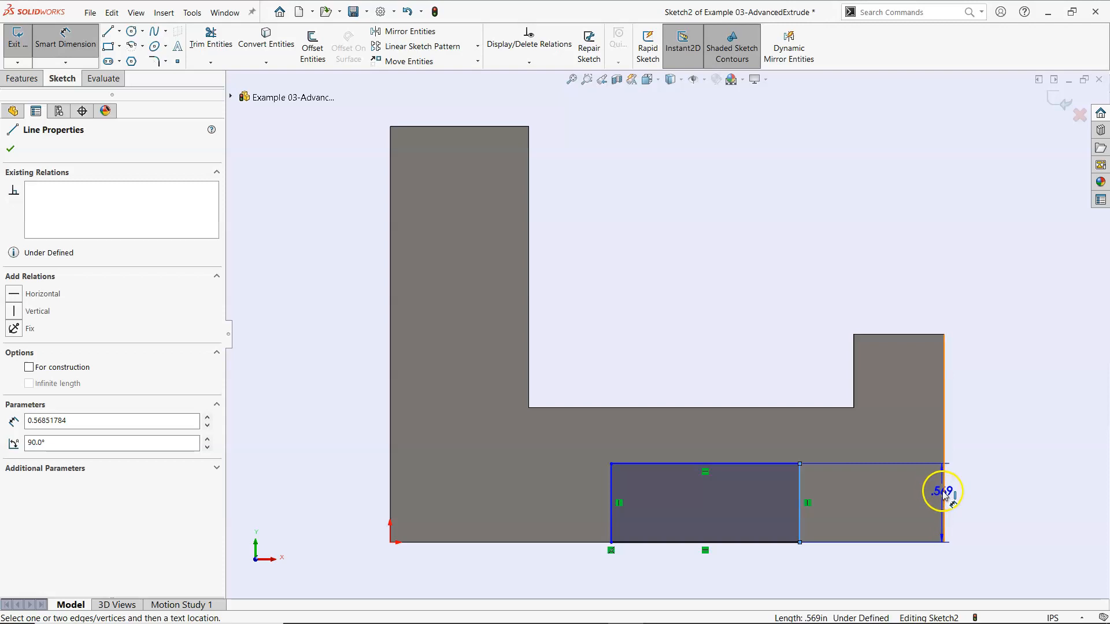
left_click(944, 493)
left_click(869, 566)
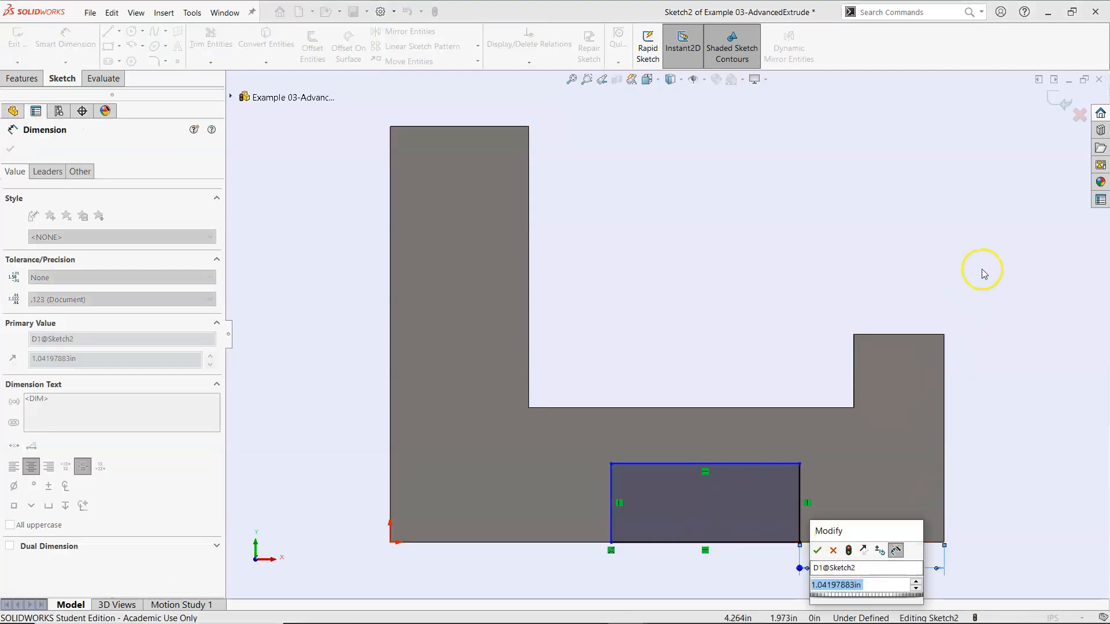
middle_click_drag(973, 277, 805, 389)
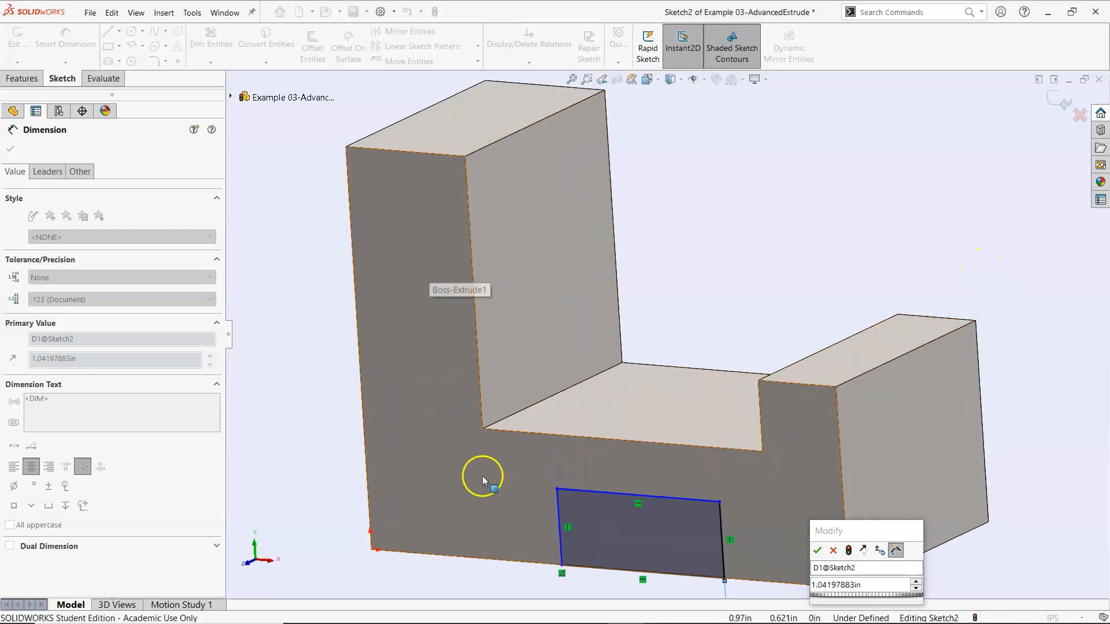
key("f")
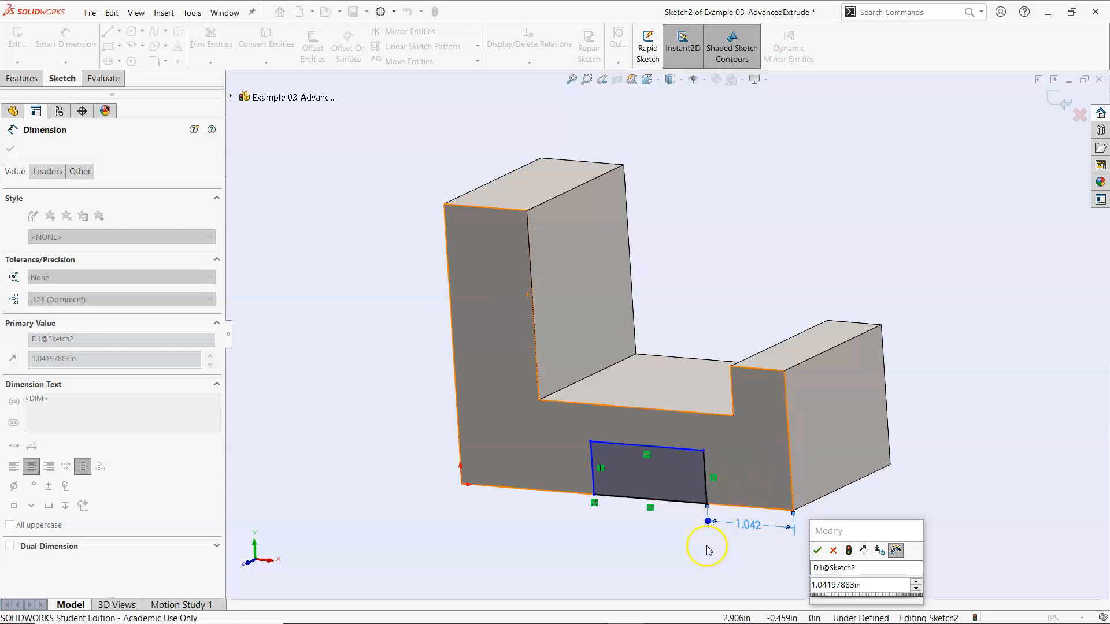
double_click(866, 589)
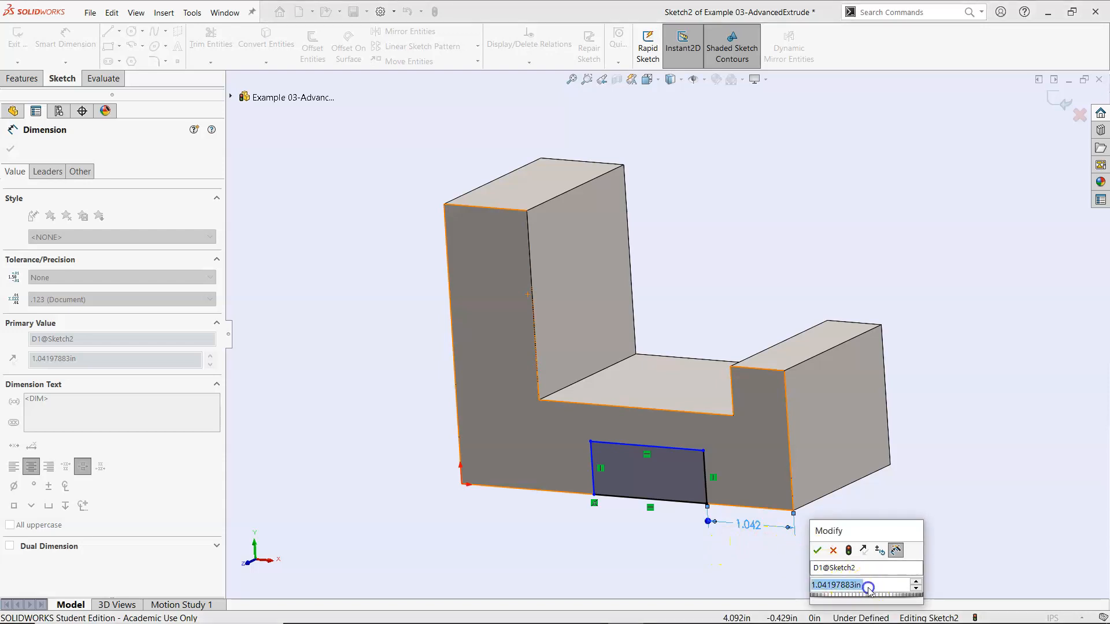
type("1")
key("Return")
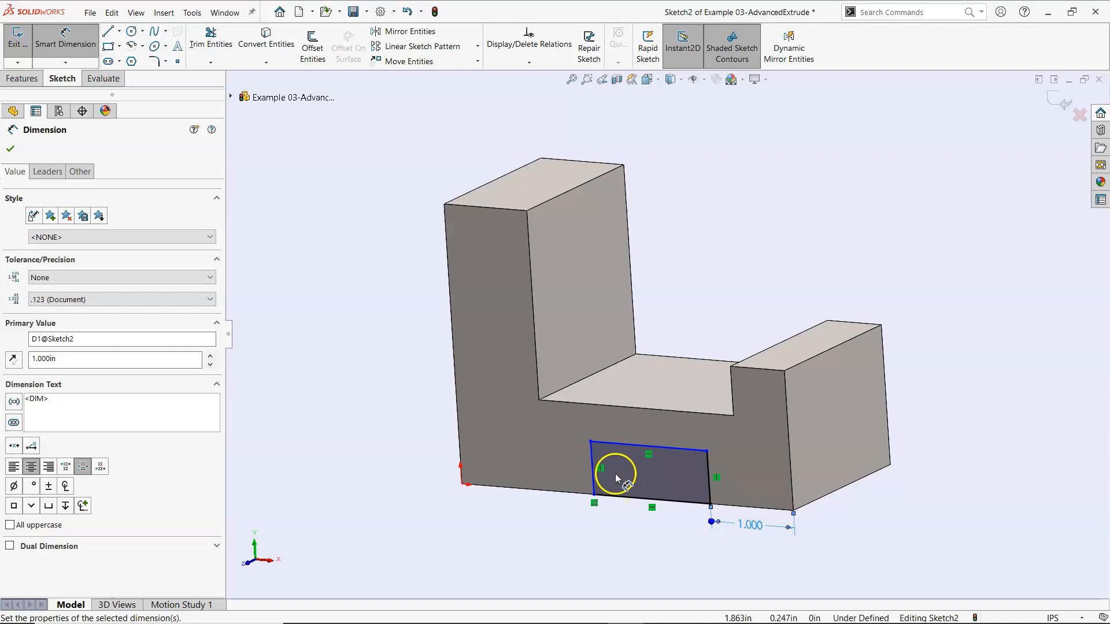
Step: Cut the rectangle through the part with an Extruded Cut using the Through All end condition
left_click(24, 78)
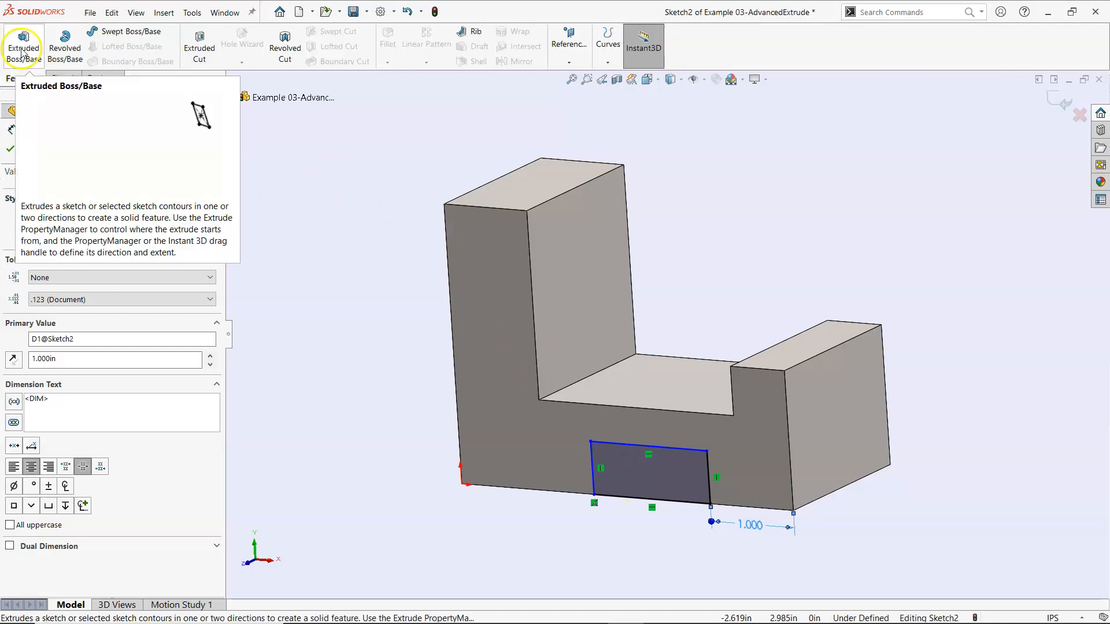
left_click(197, 42)
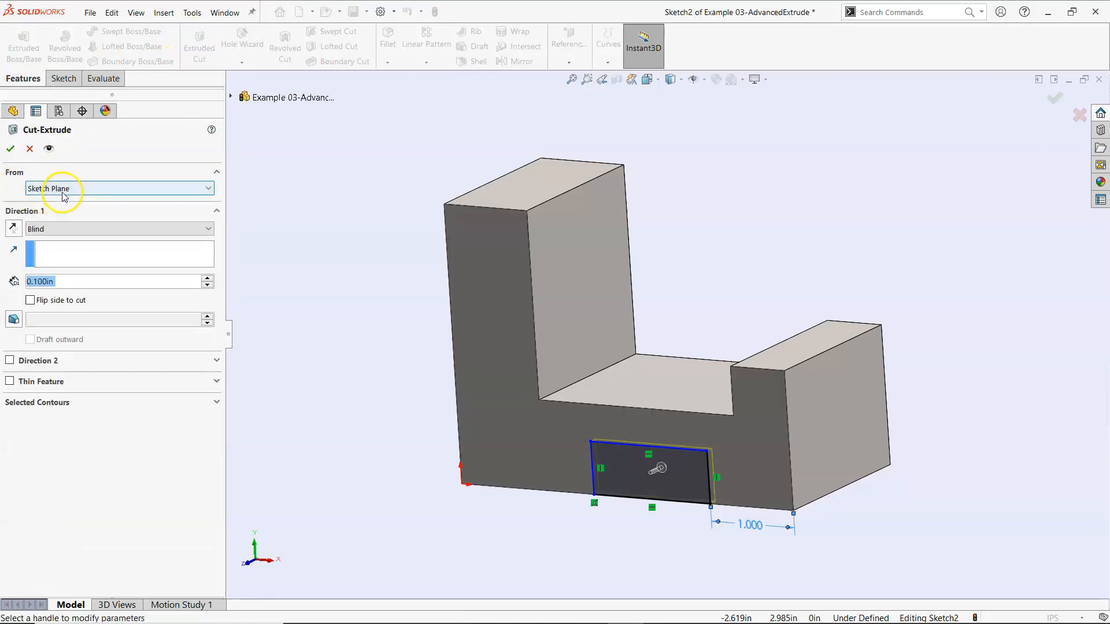
left_click(69, 228)
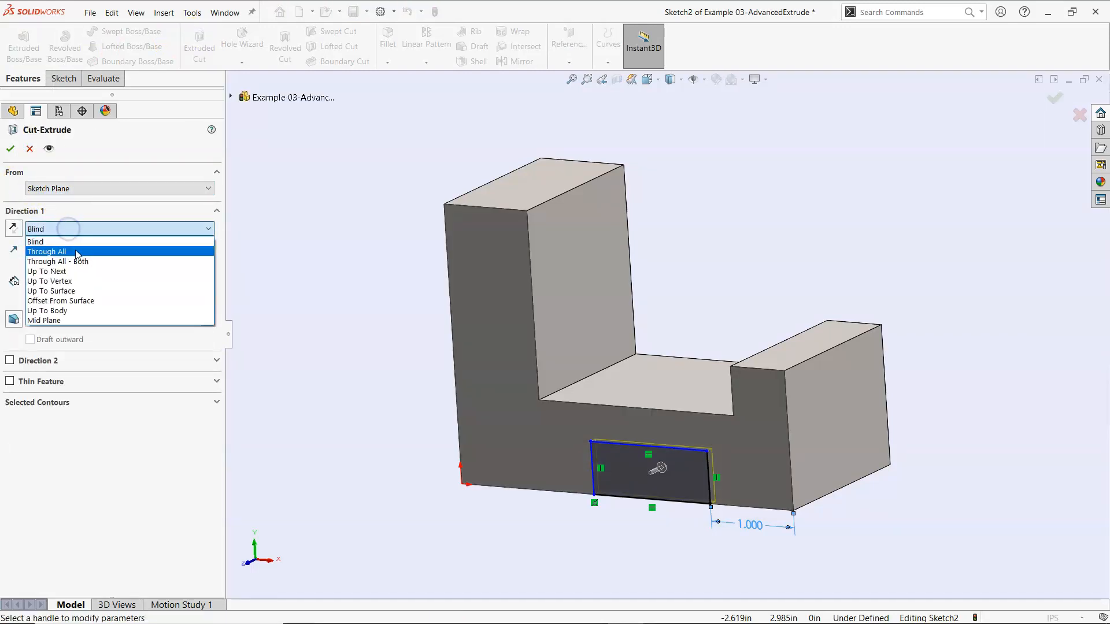
left_click(78, 253)
middle_click_drag(393, 347, 315, 280)
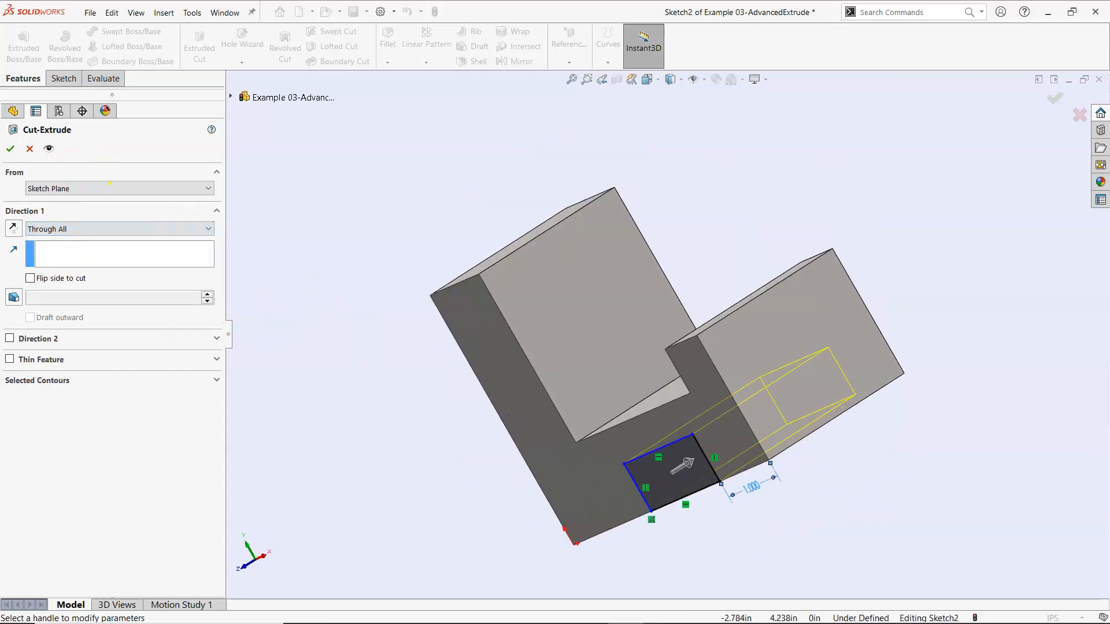
left_click(11, 148)
middle_click_drag(360, 387, 399, 392)
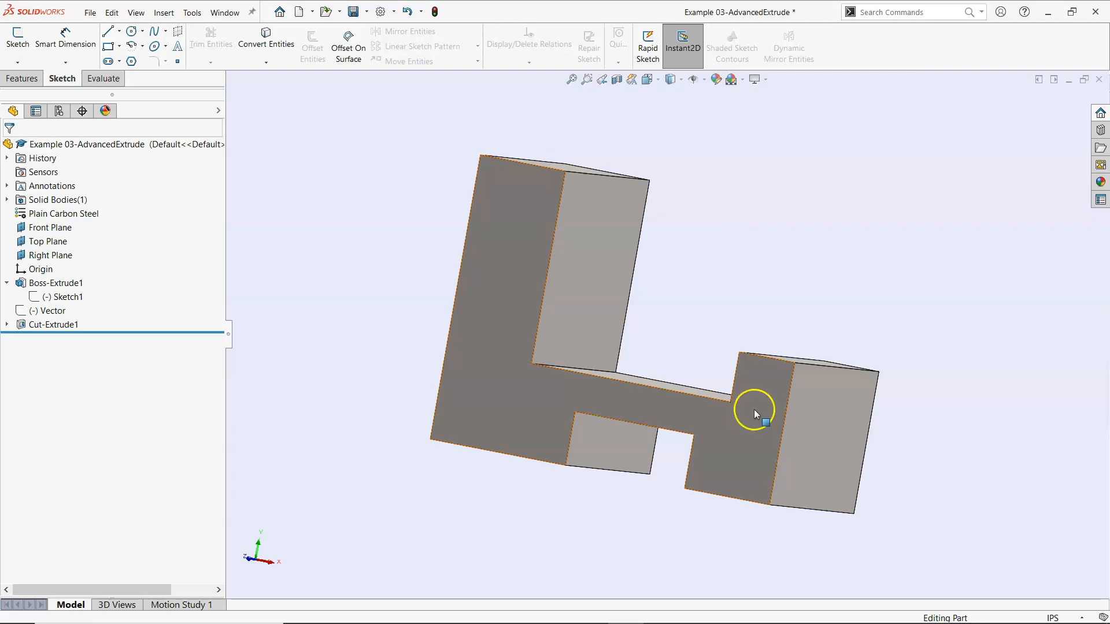
Step: Lengthen the part dynamically with Instant3D by pulling the short leg's outer end face outward
left_click(31, 80)
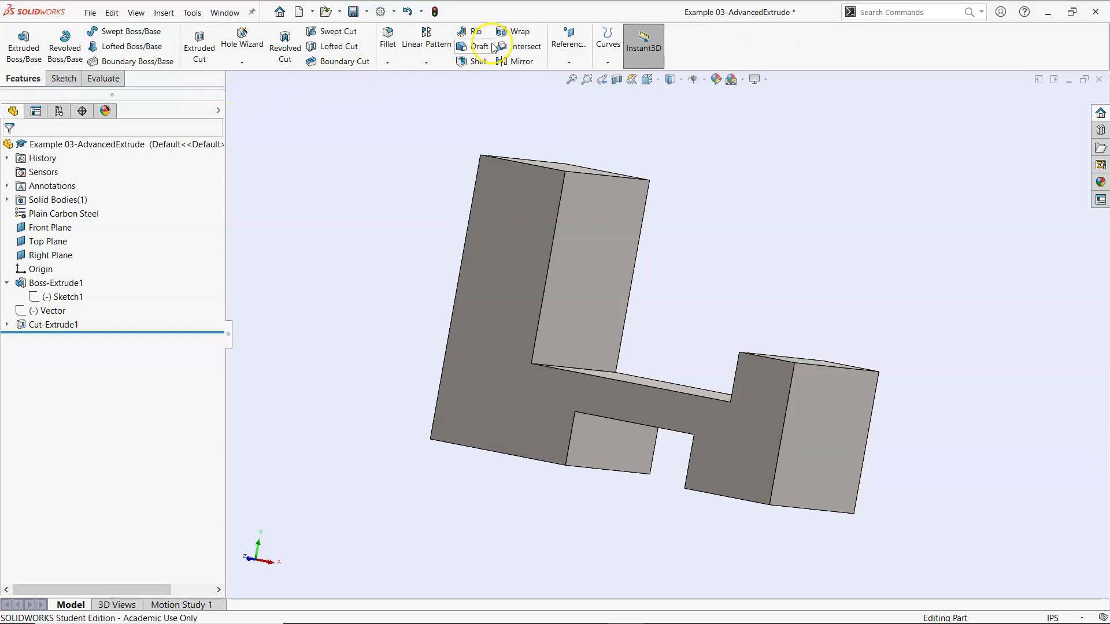
left_click(652, 61)
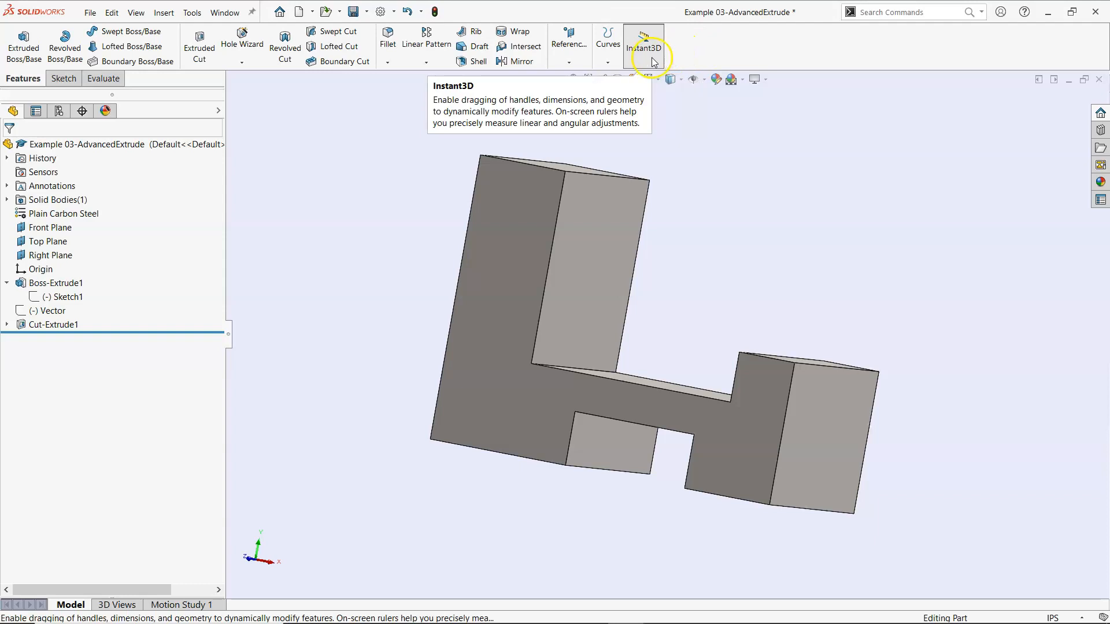
middle_click_drag(785, 225, 774, 245)
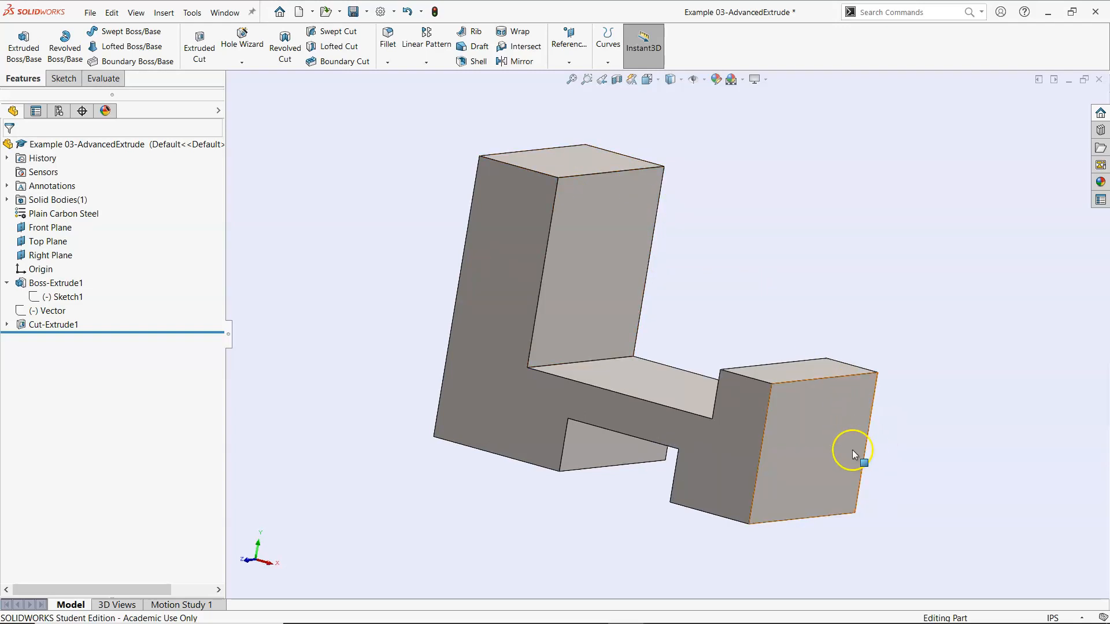
left_click(816, 460)
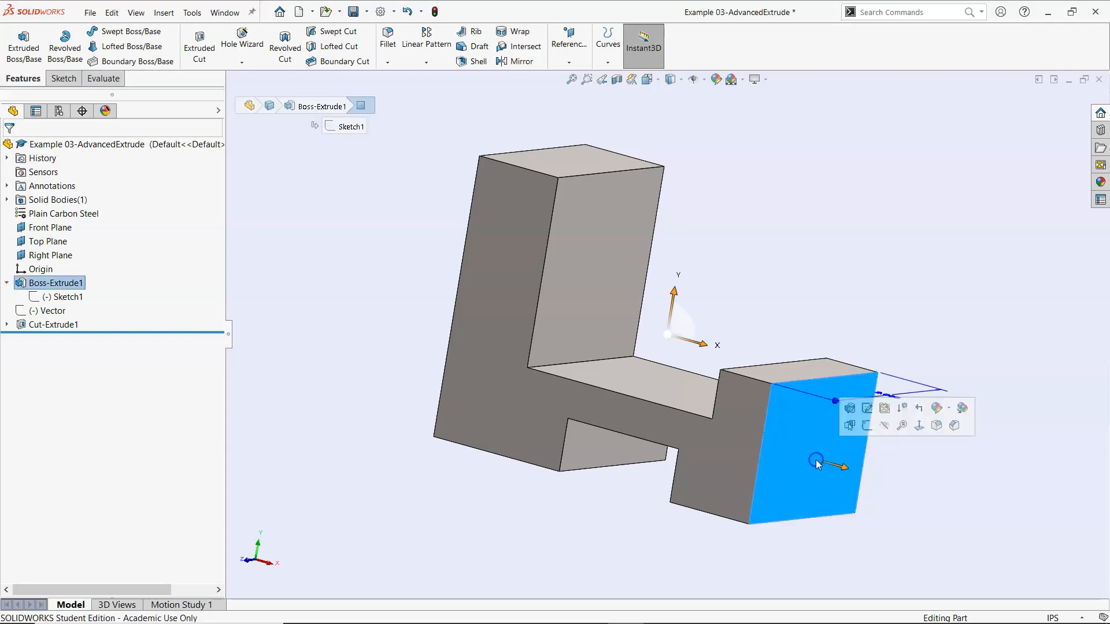
left_click_drag(851, 470, 980, 490)
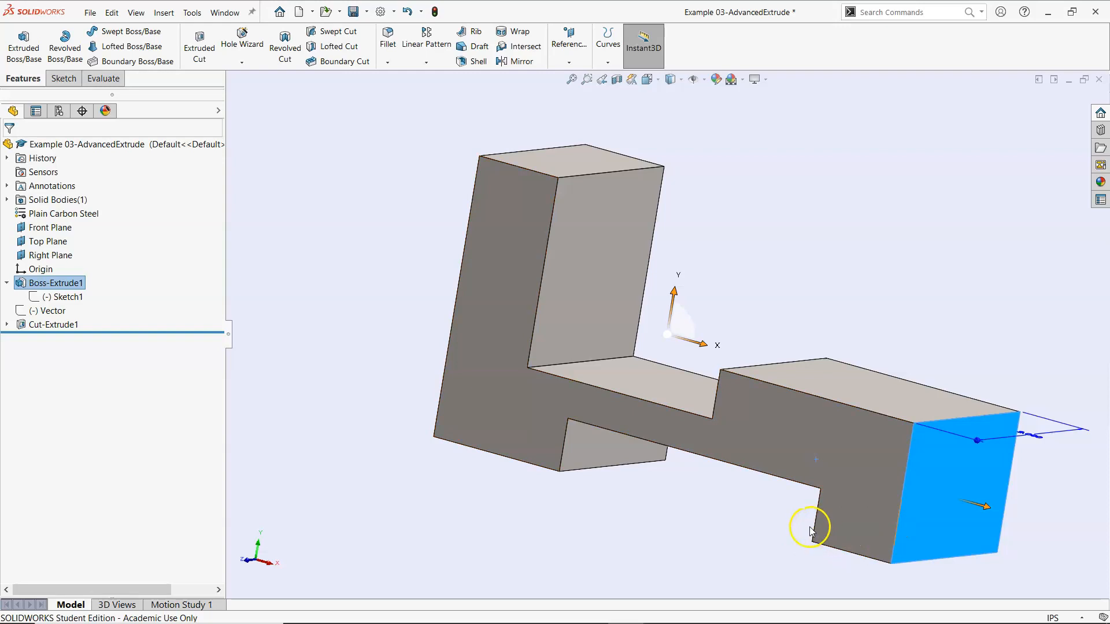
Step: Edit the sketch of Cut-Extrude1, dimension the rectangle's top edge at 1 in, and exit the sketch
left_click(7, 325)
left_click(58, 340)
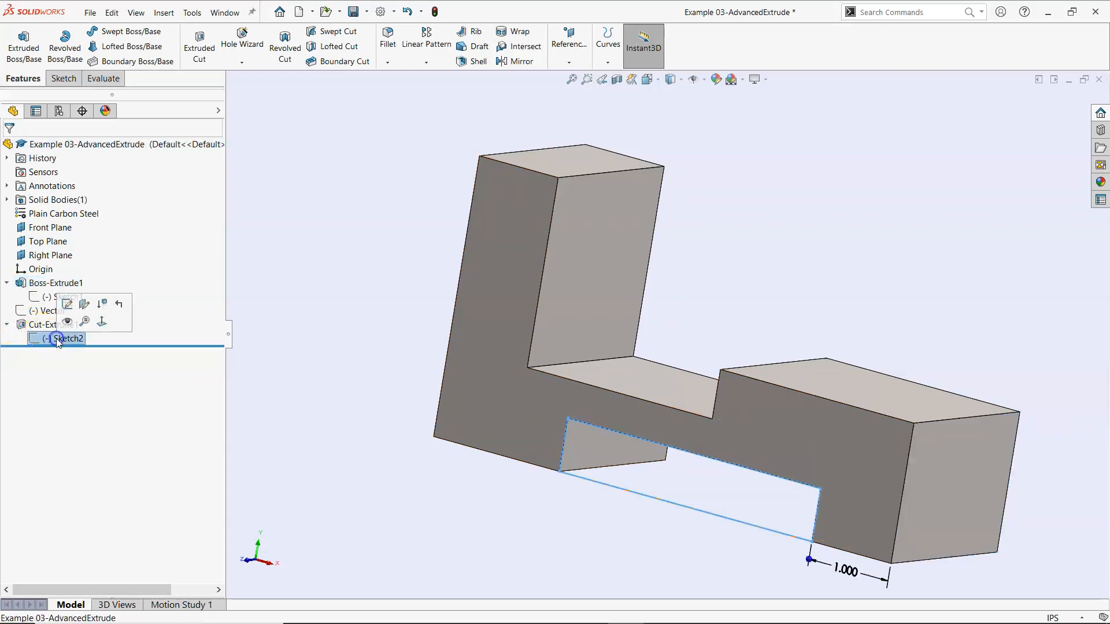
left_click(74, 301)
right_click_drag(417, 495, 415, 429)
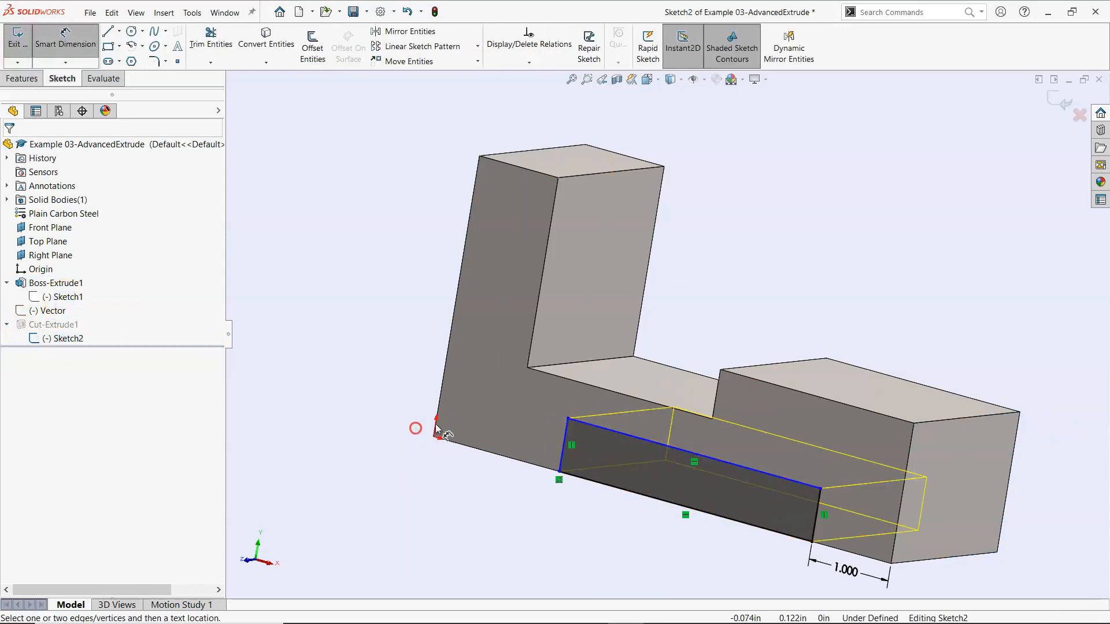
left_click(608, 434)
left_click(735, 319)
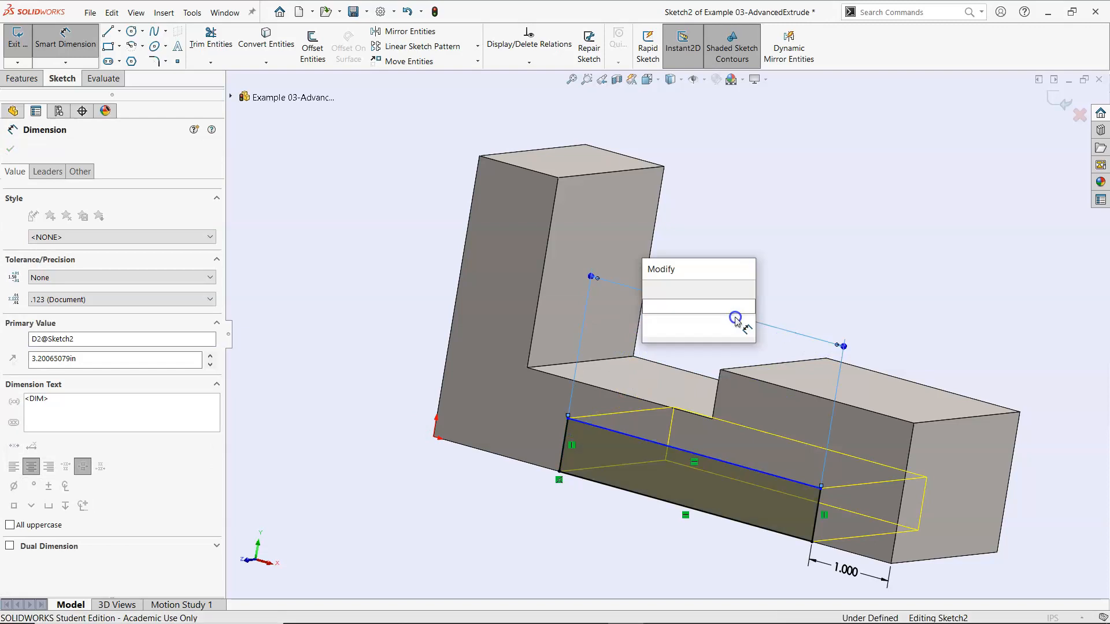
type("1")
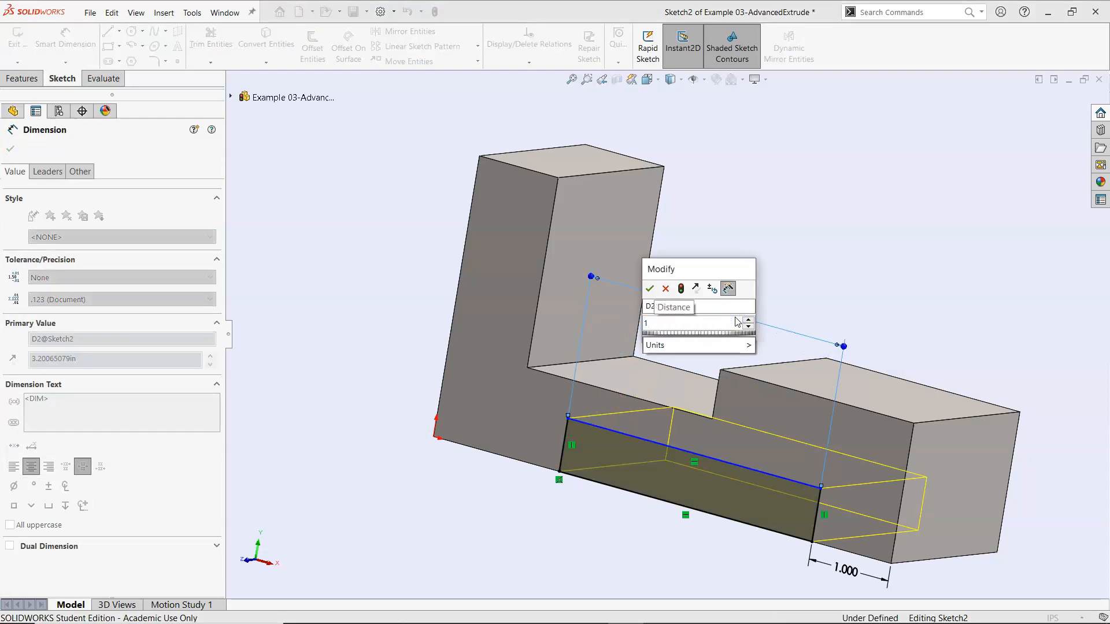
left_click(986, 167)
left_click(1051, 99)
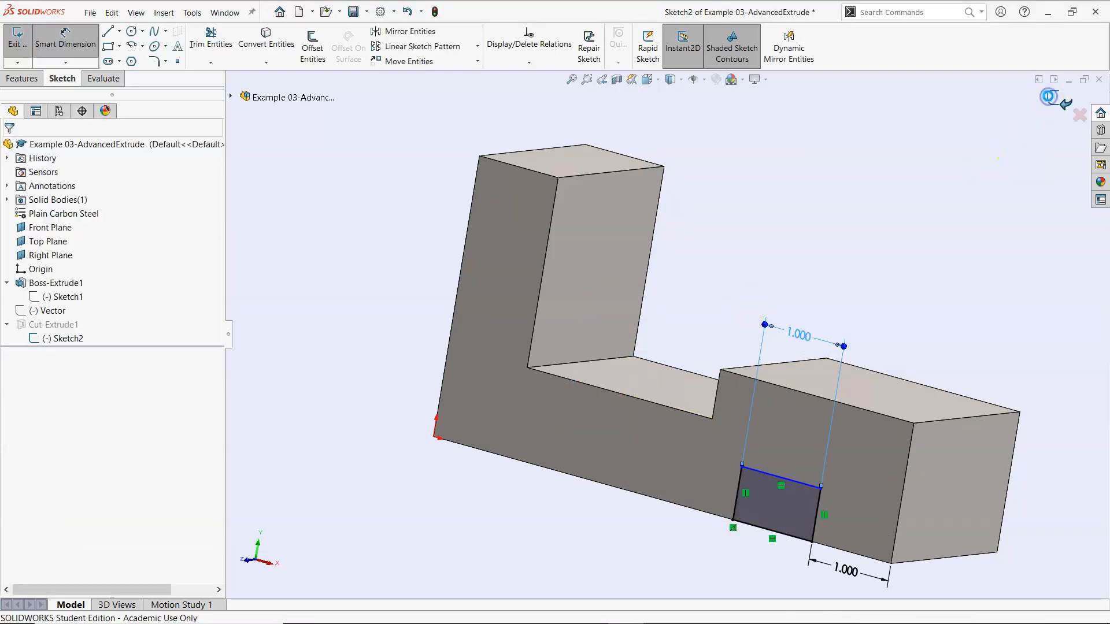
Step: Shorten the part dynamically by pushing the short leg's outer end face back inward, and clear the selection
left_click(974, 524)
left_click_drag(1000, 527, 911, 502)
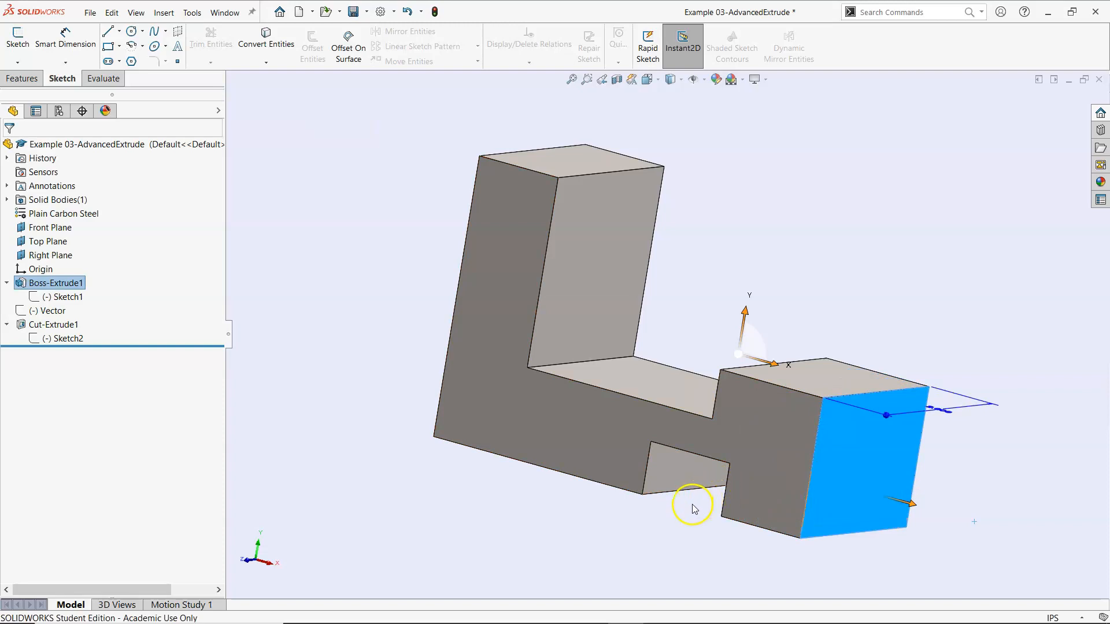
left_click(656, 512)
Step: Change Cut-Extrude1 from Through All to a Blind cut with a depth of 1.8 in
right_click_drag(509, 473, 318, 243)
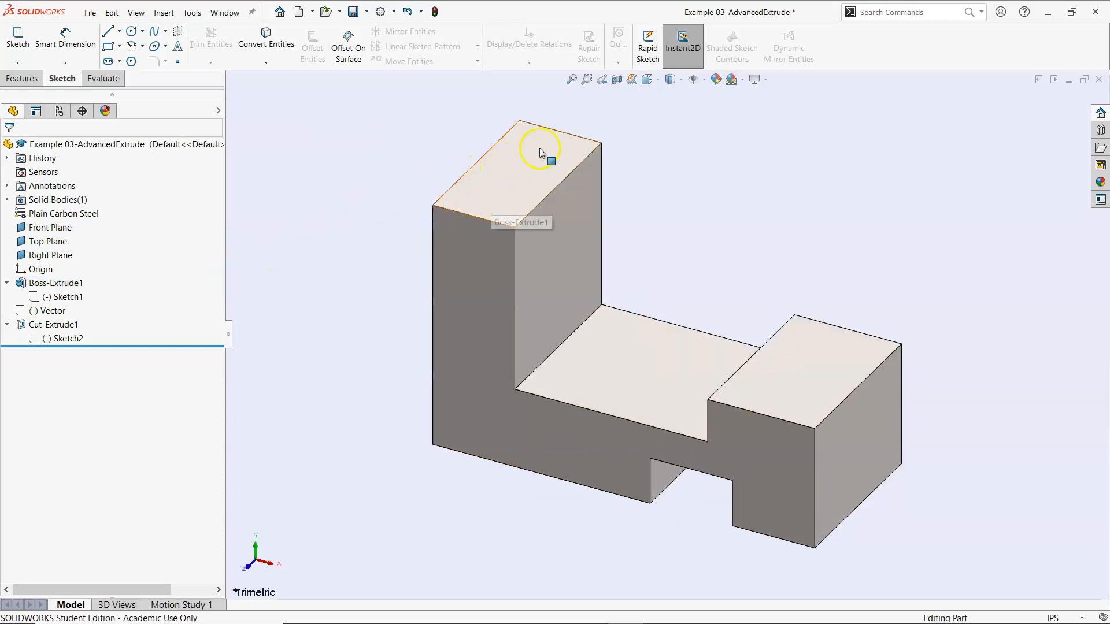
left_click(512, 167)
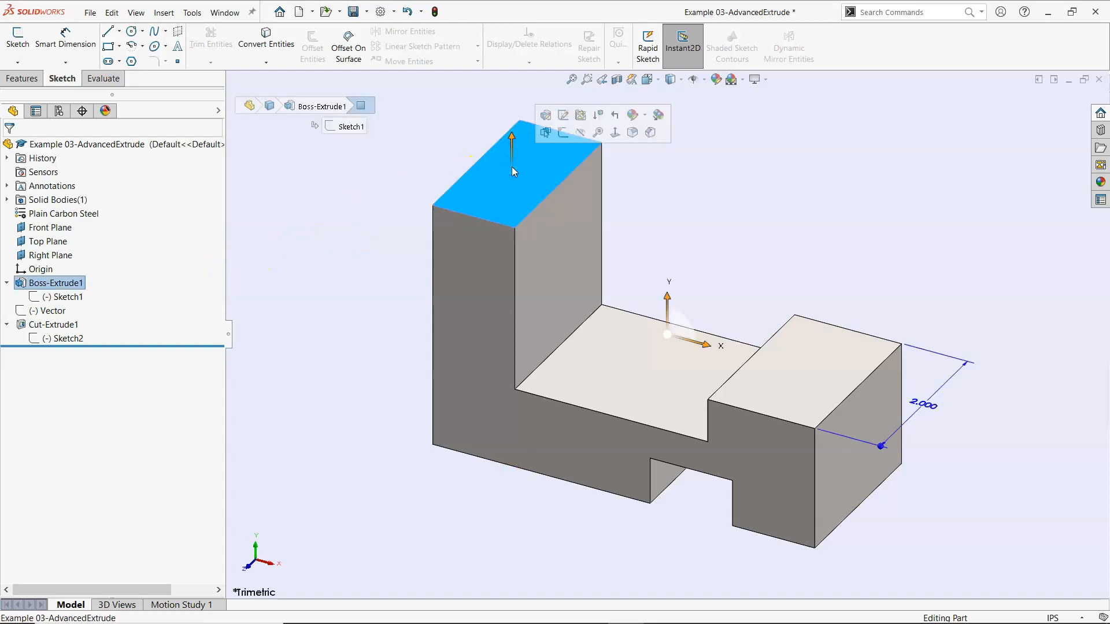
left_click(933, 414)
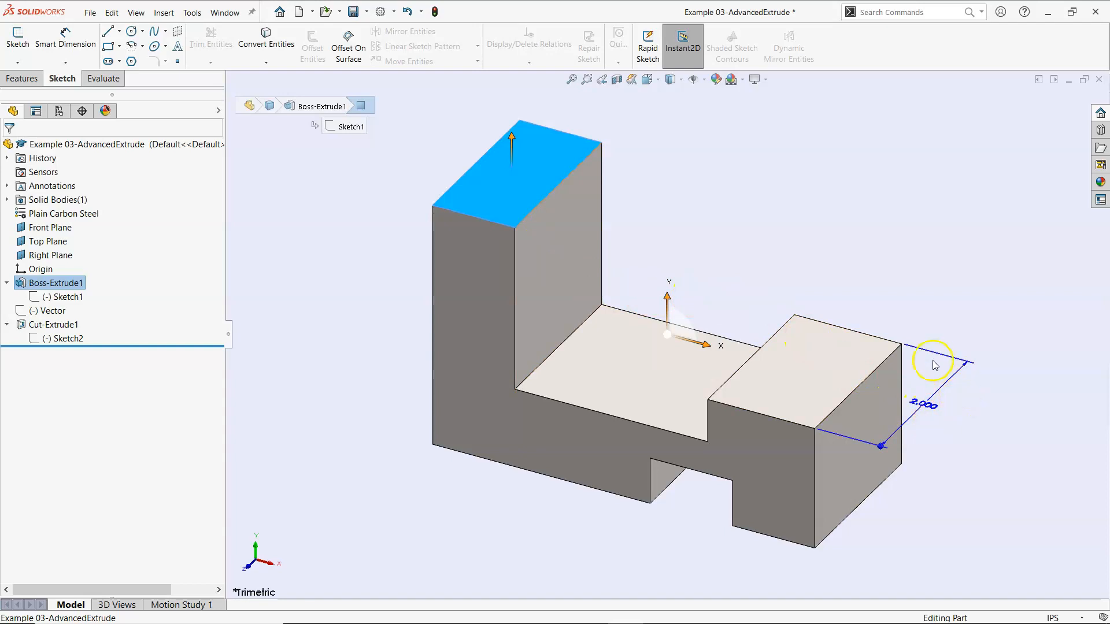
left_click(54, 325)
left_click(64, 292)
left_click(58, 229)
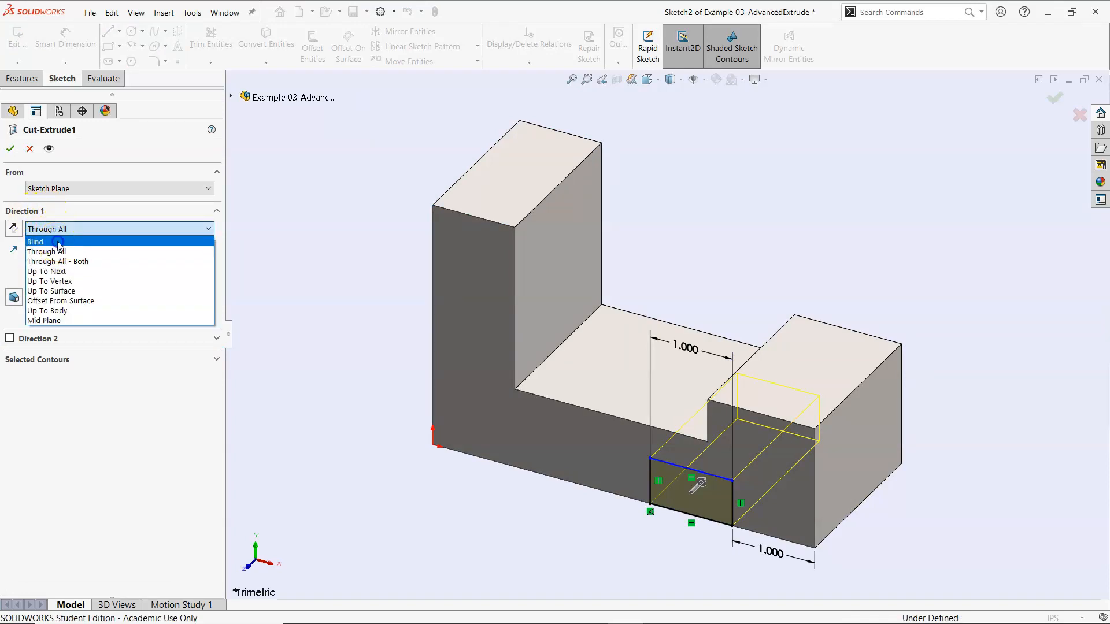
left_click(52, 242)
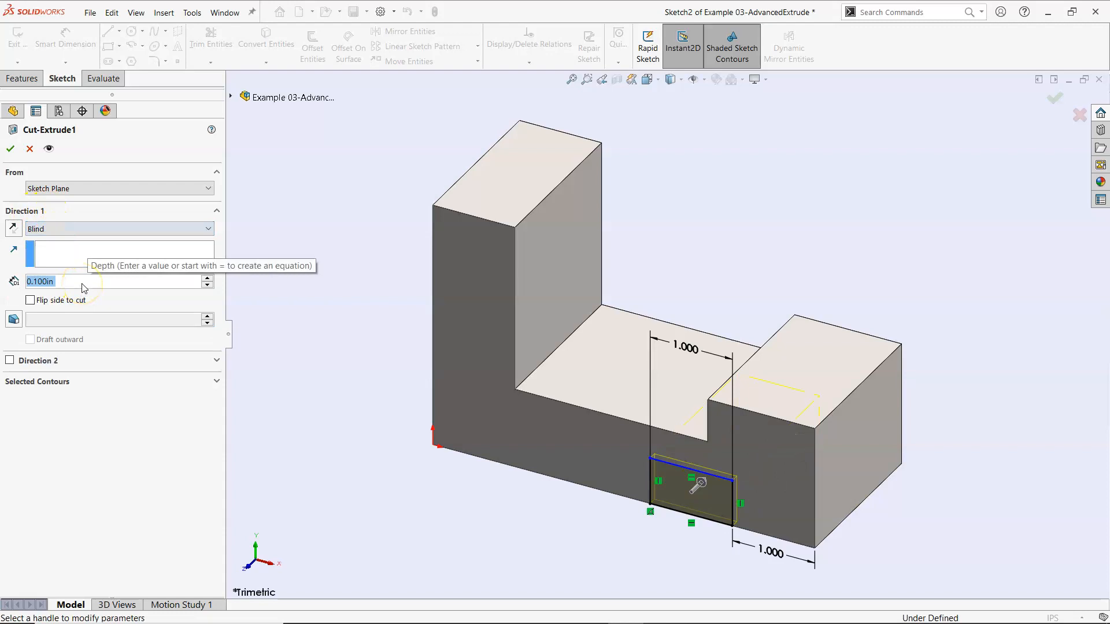
type("1.8")
key("Return")
Step: Pull the part's back face outward so that Boss-Extrude1 becomes about 3.96 in deep
middle_click_drag(486, 471, 414, 277)
middle_click_drag(465, 368, 441, 356)
left_click(727, 223)
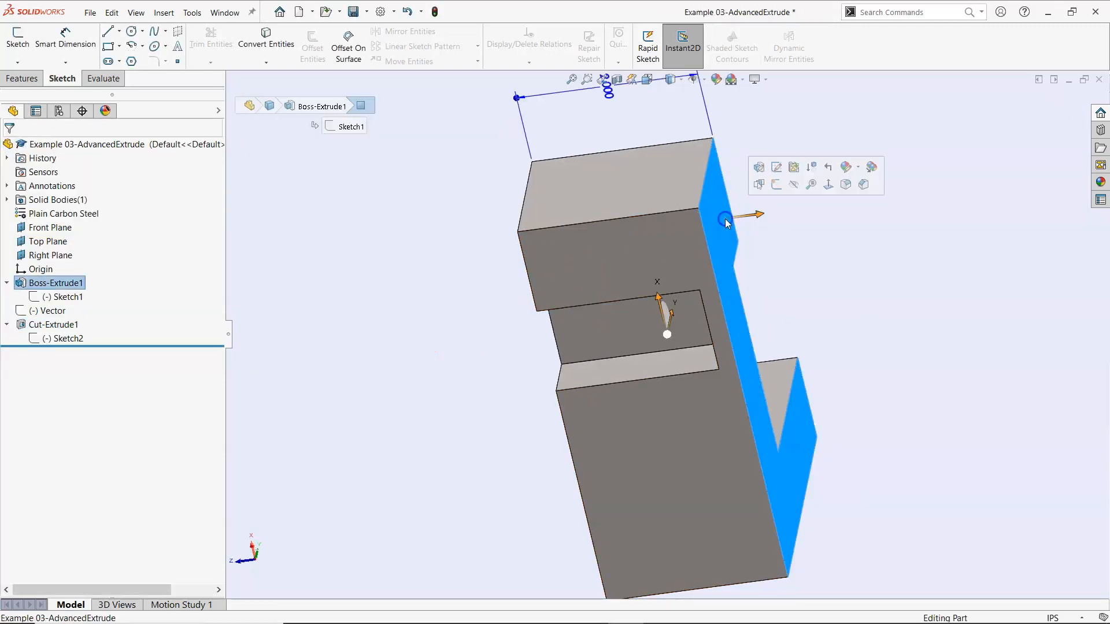
left_click_drag(729, 216, 828, 211)
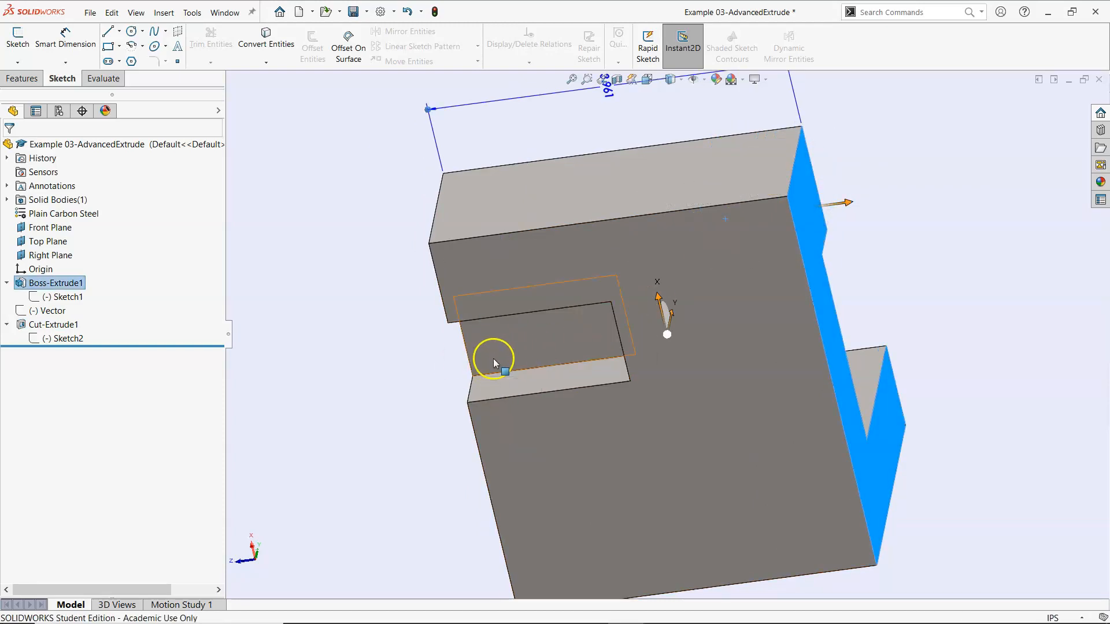
left_click(335, 344)
Step: Push the part's back face inward so that Boss-Extrude1 becomes about 1.24 in deep
left_click(815, 220)
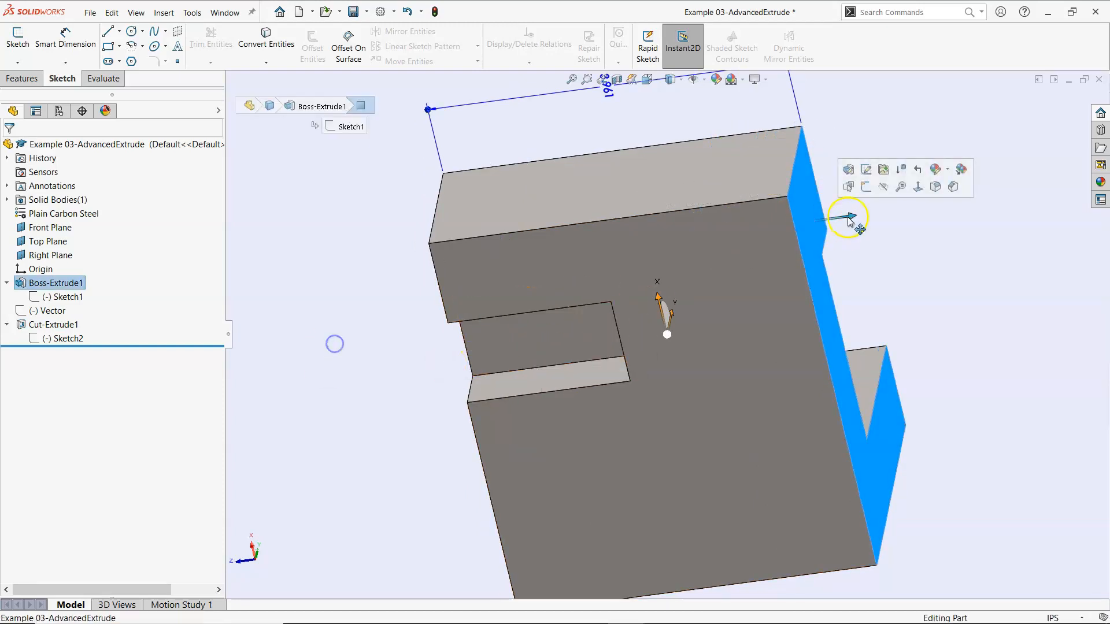
left_click_drag(851, 218, 727, 248)
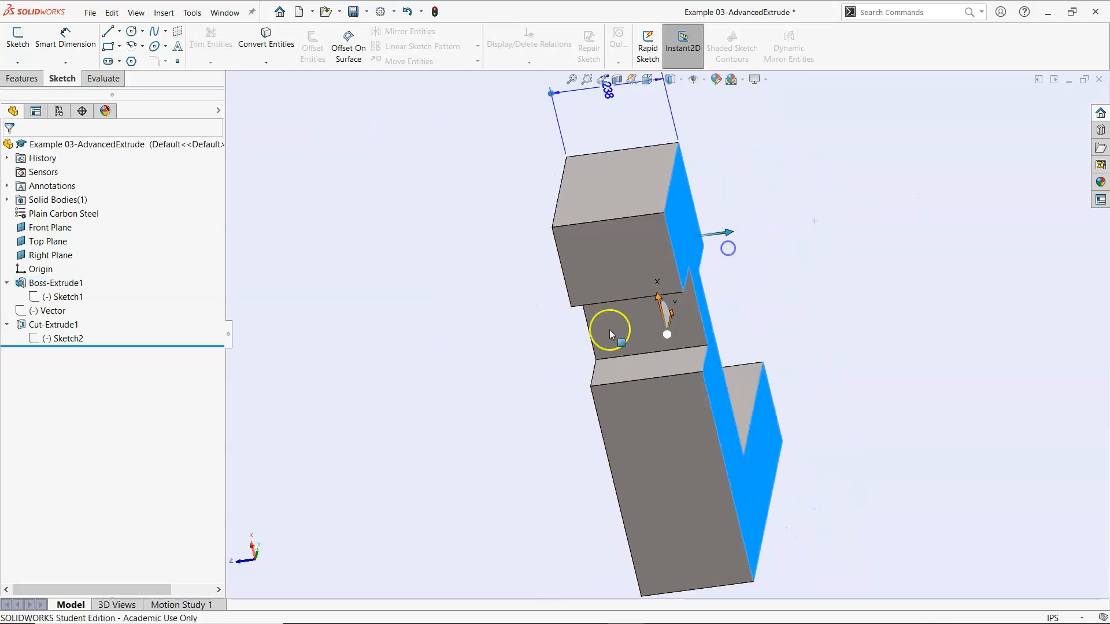
left_click(396, 368)
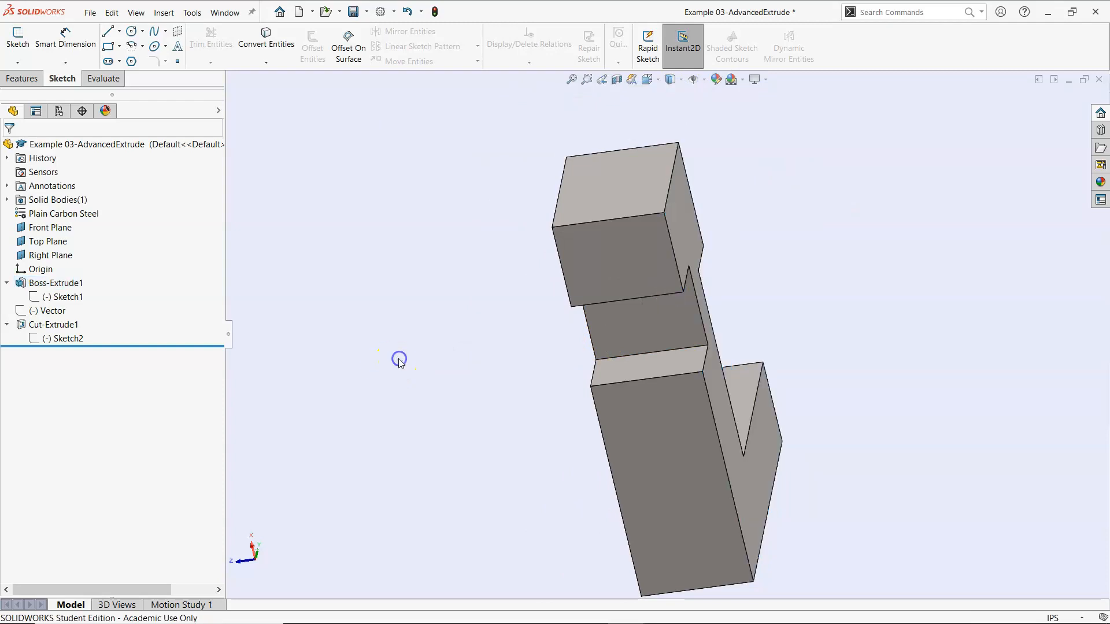
Step: Change Cut-Extrude1 to an Offset From Surface cut that stops 0.2 in short of the part's back face
right_click(55, 326)
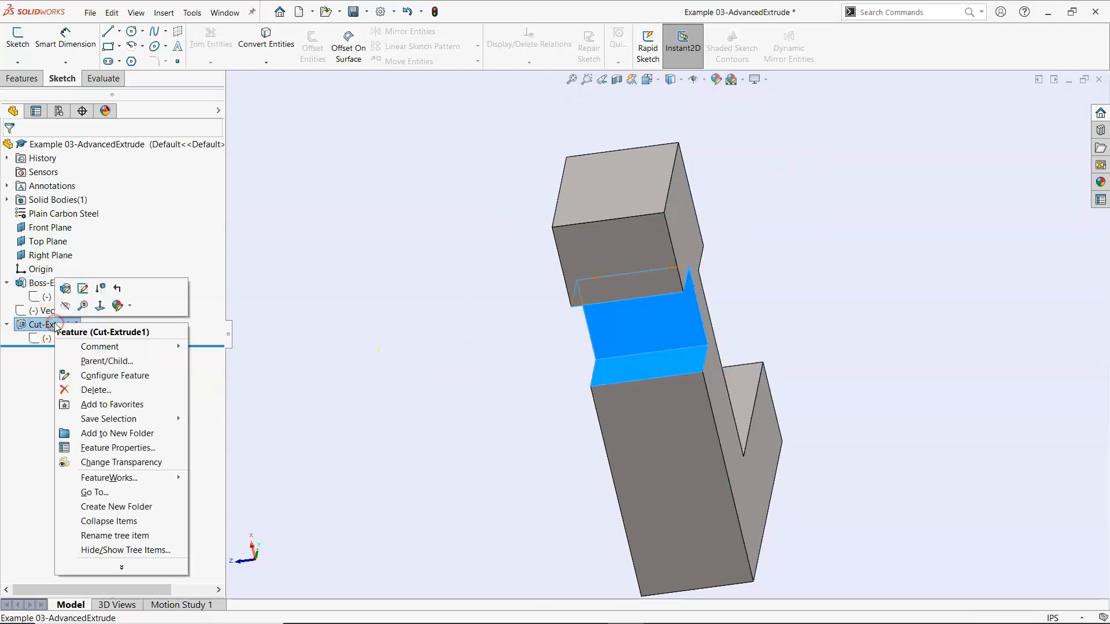
left_click(65, 295)
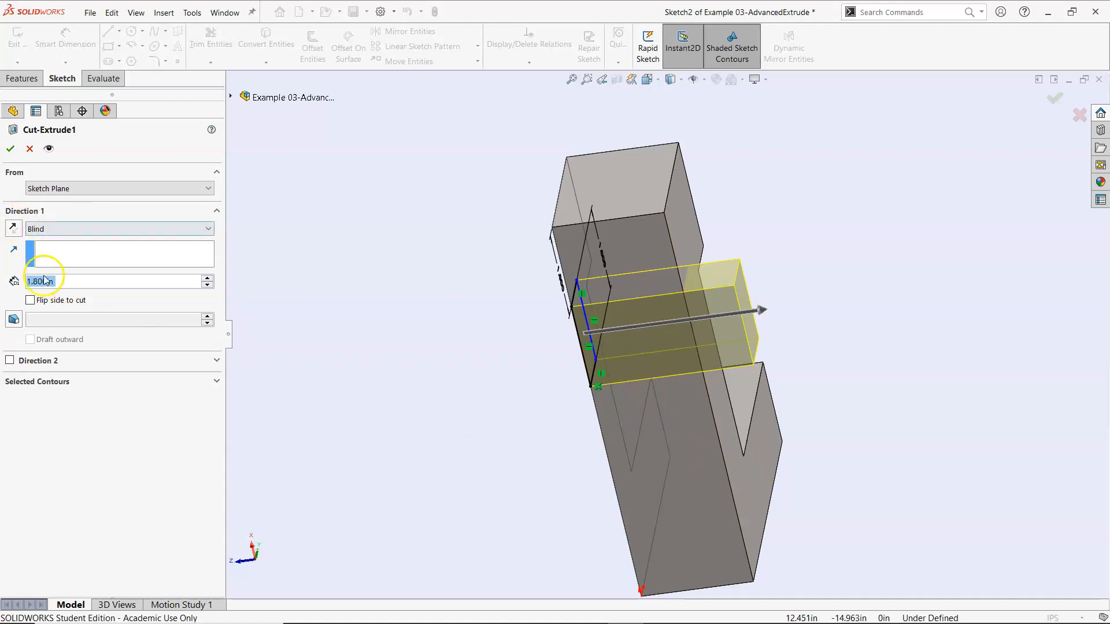
left_click(67, 228)
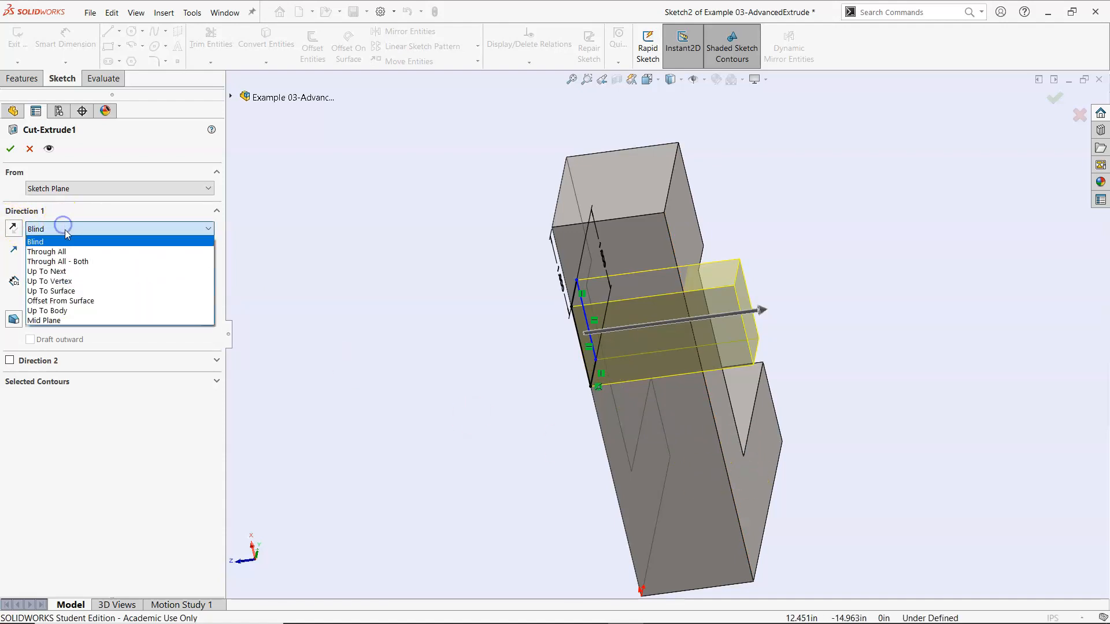
left_click(85, 301)
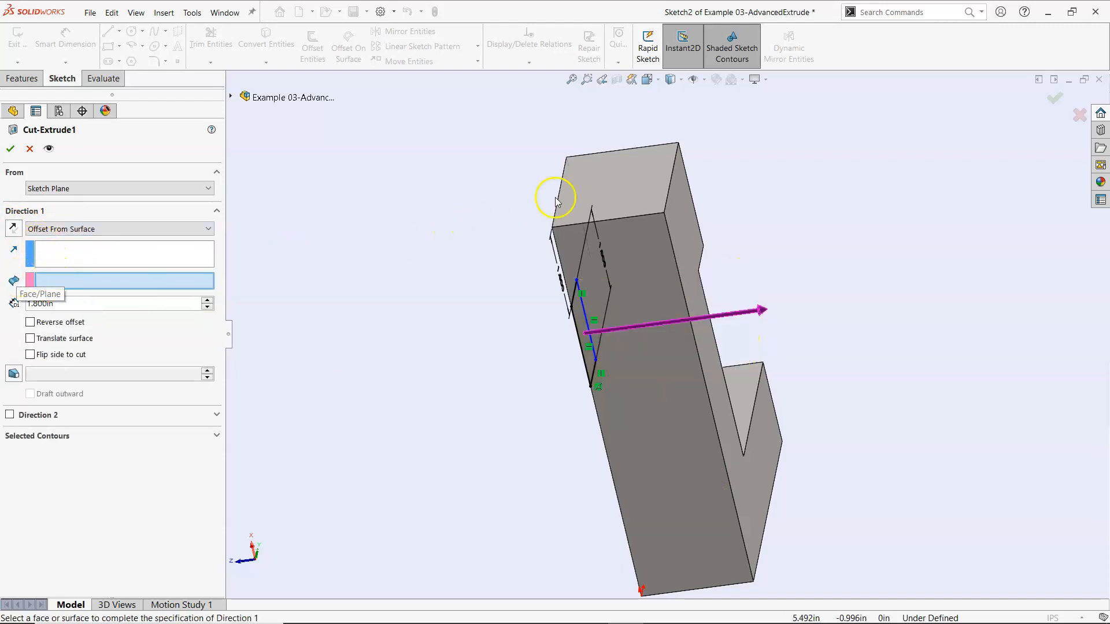
left_click(679, 217)
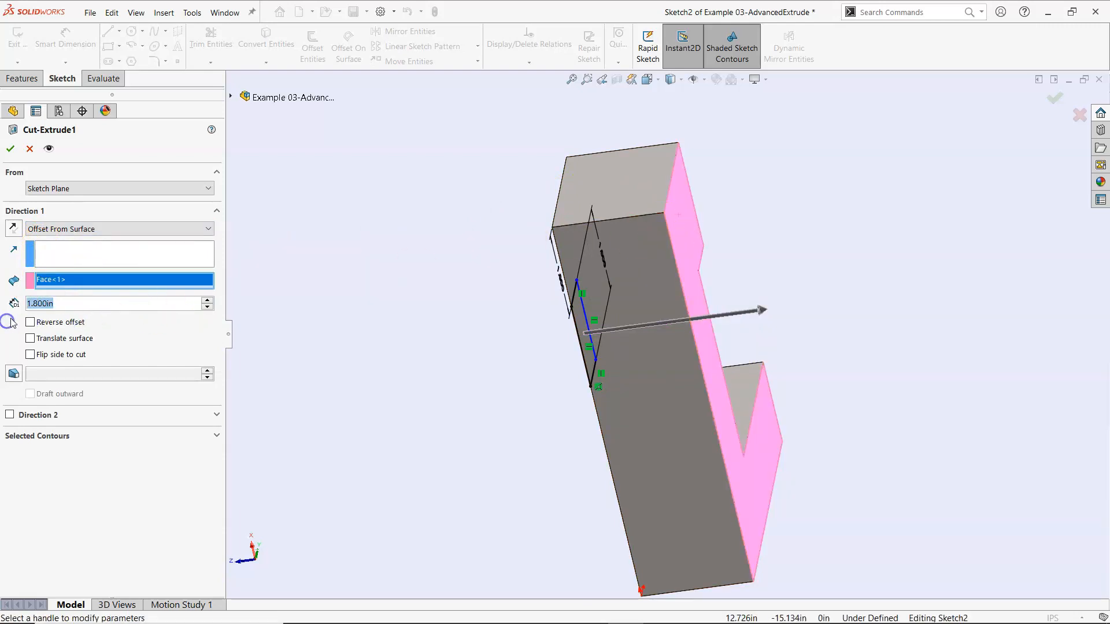
type("0.2")
key("Return")
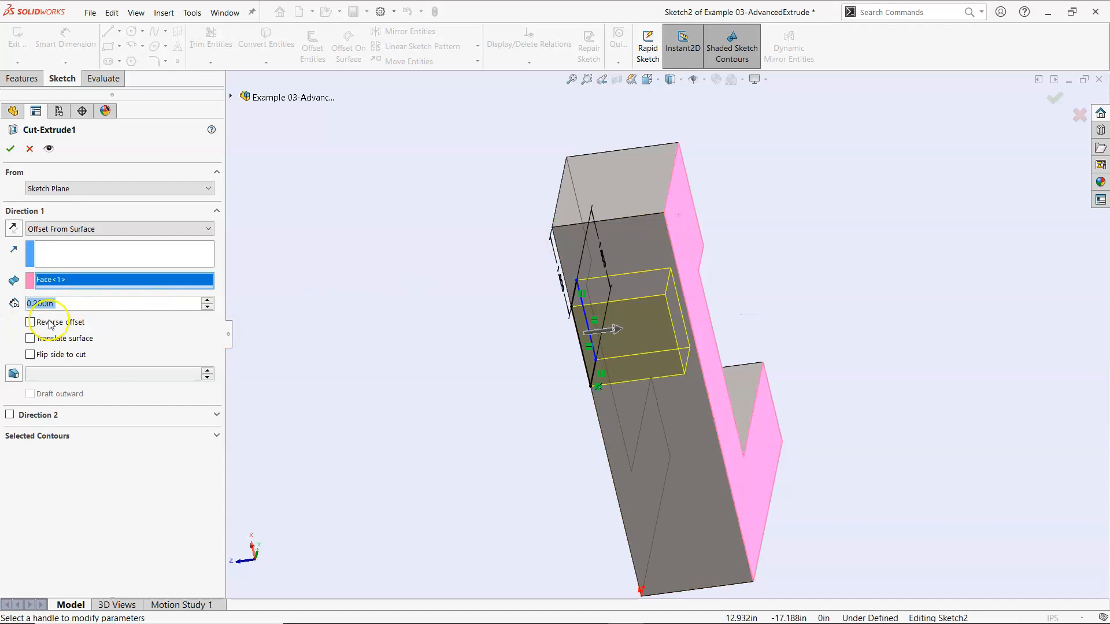
left_click(31, 323)
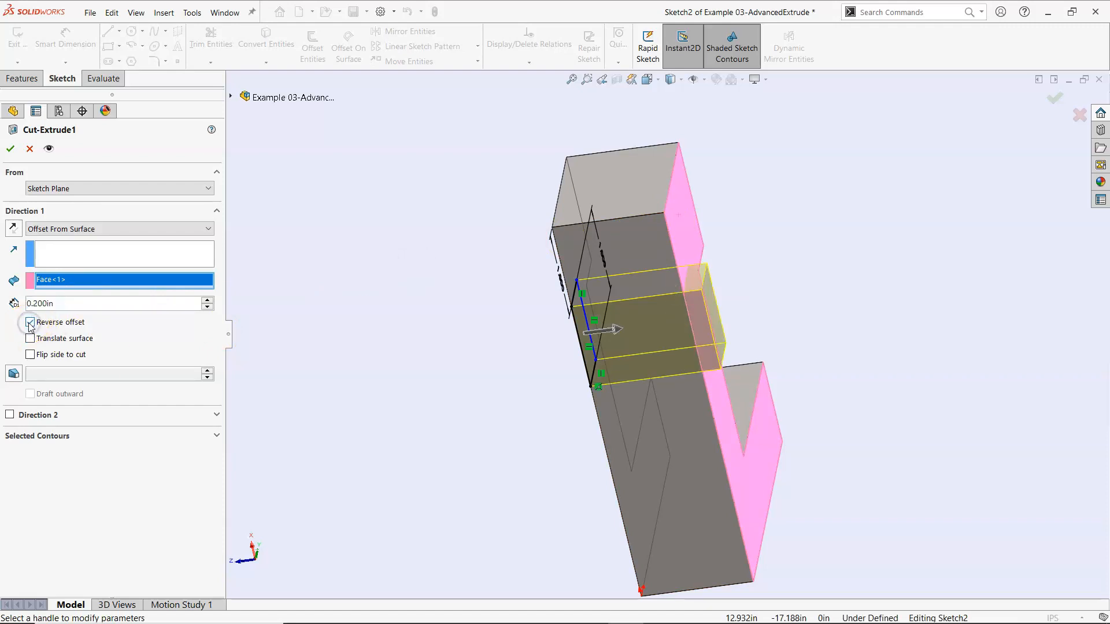
middle_click_drag(359, 307, 363, 260)
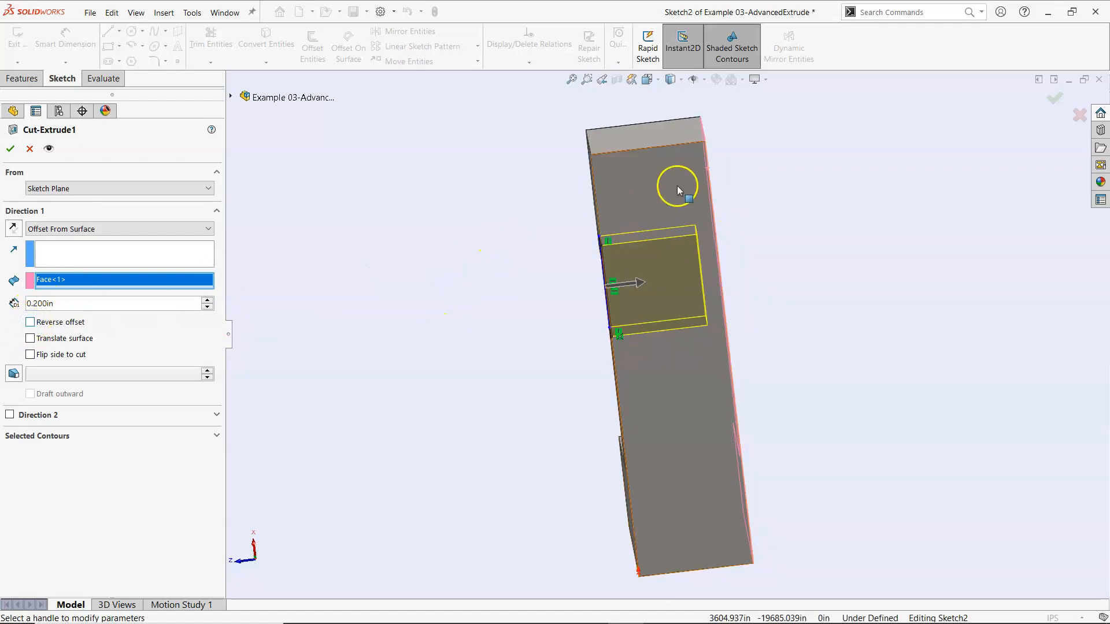
left_click(13, 150)
Step: Pull the part's back face out to about 3.91 in of Boss-Extrude1 depth, and push it back in to about 0.97 in
middle_click_drag(370, 213, 414, 522)
left_click(583, 310)
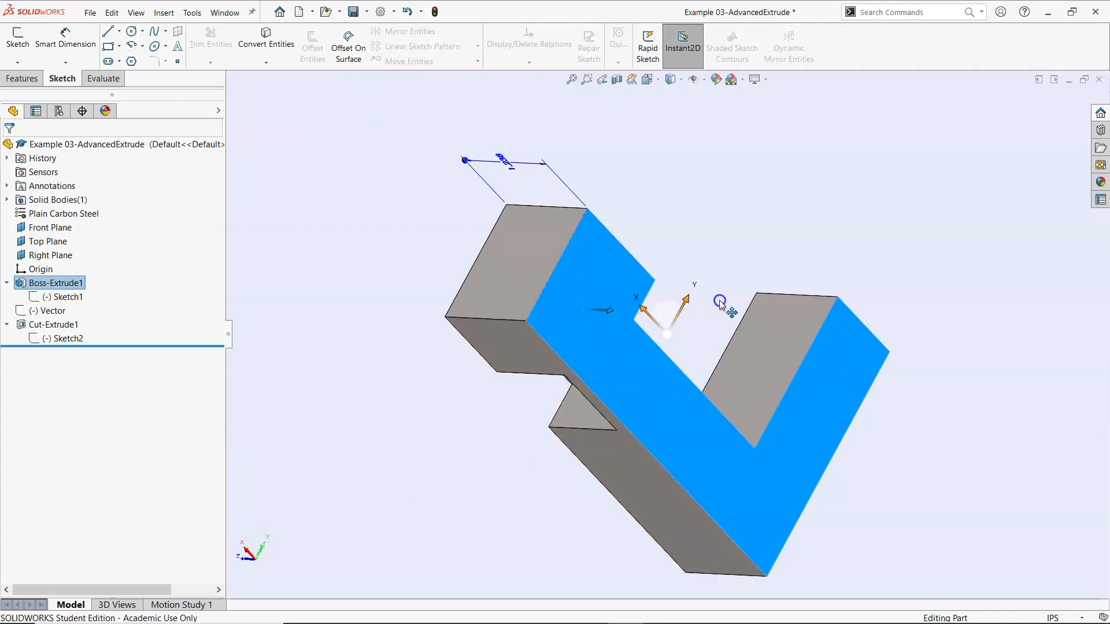
left_click(423, 424)
middle_click_drag(425, 424, 503, 413)
left_click(689, 298)
left_click_drag(712, 301, 849, 300)
middle_click_drag(355, 386, 607, 216)
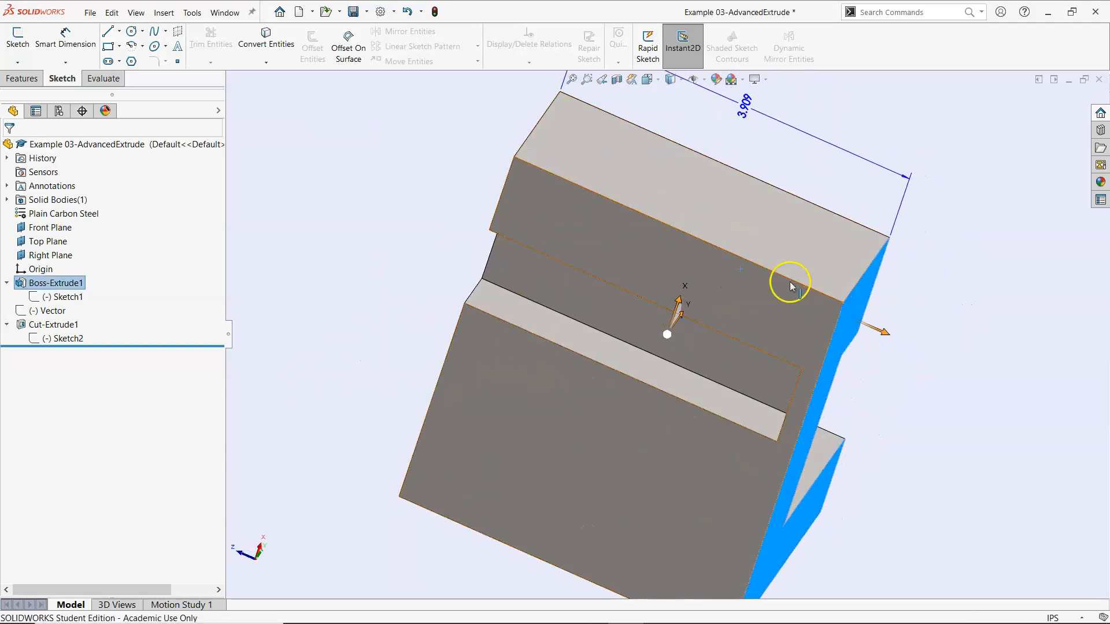
left_click_drag(878, 335, 749, 291)
left_click(412, 280)
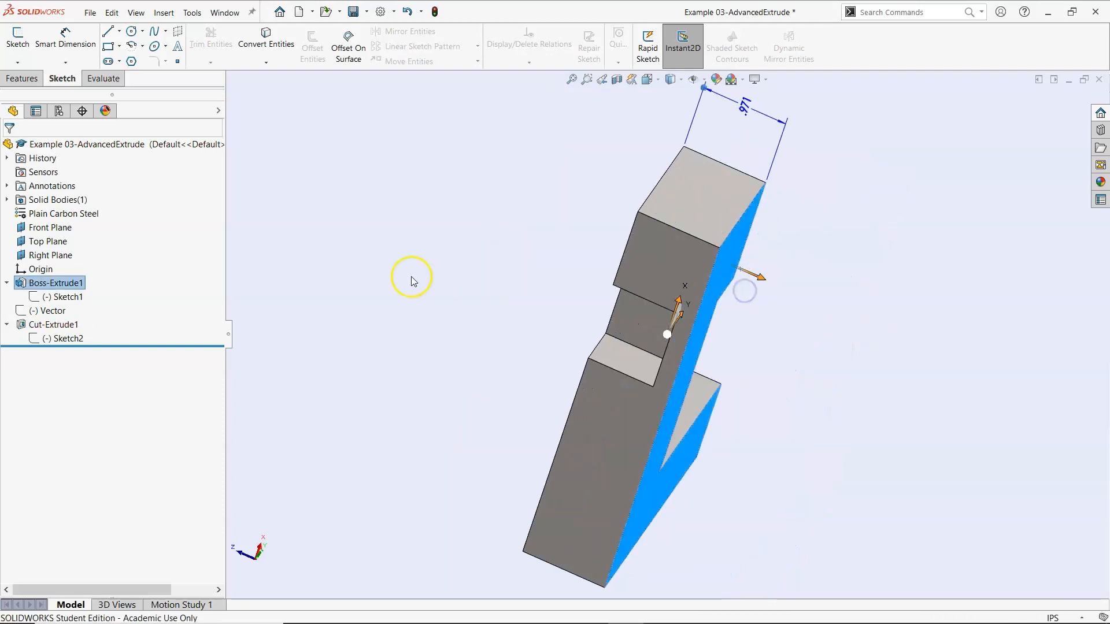
Step: Set the depth of Boss-Extrude1 to 2 in
right_click_drag(420, 273, 471, 215)
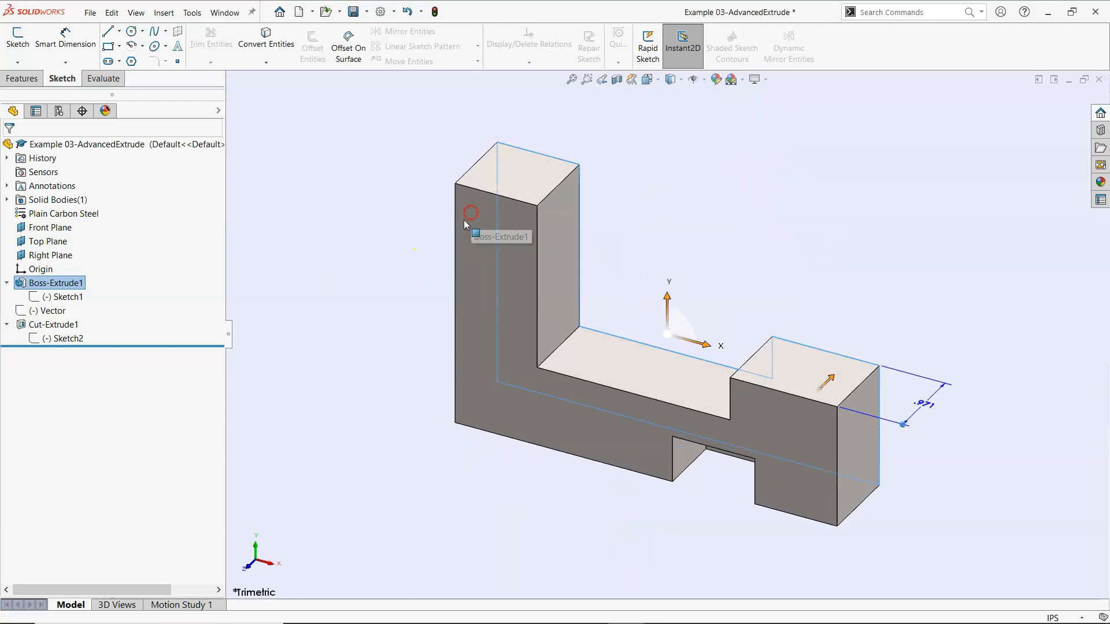
left_click(936, 419)
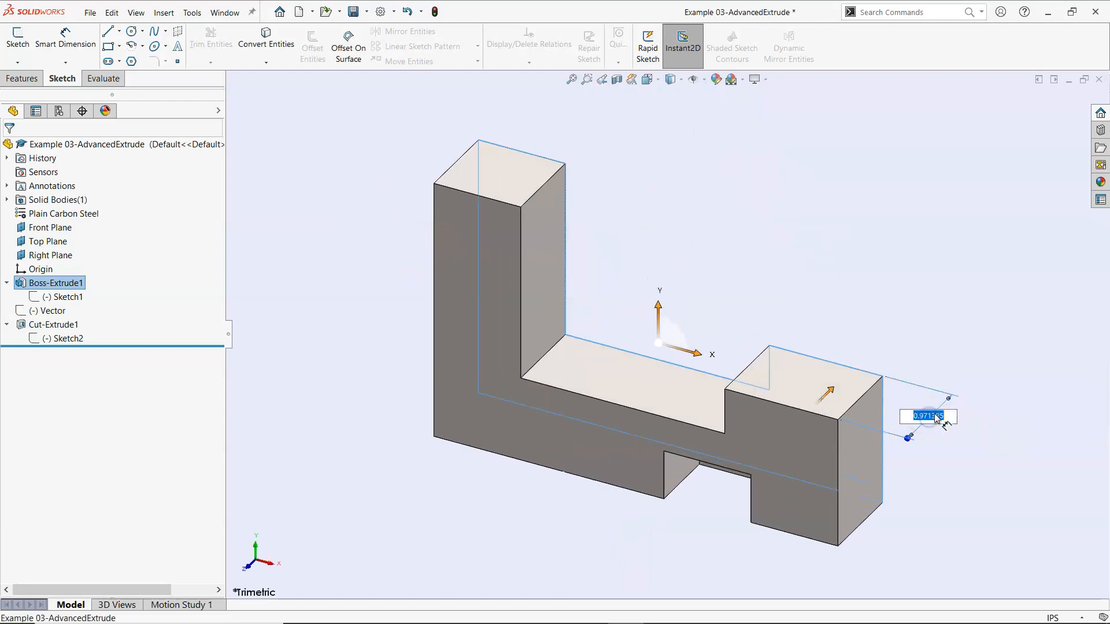
key("Return")
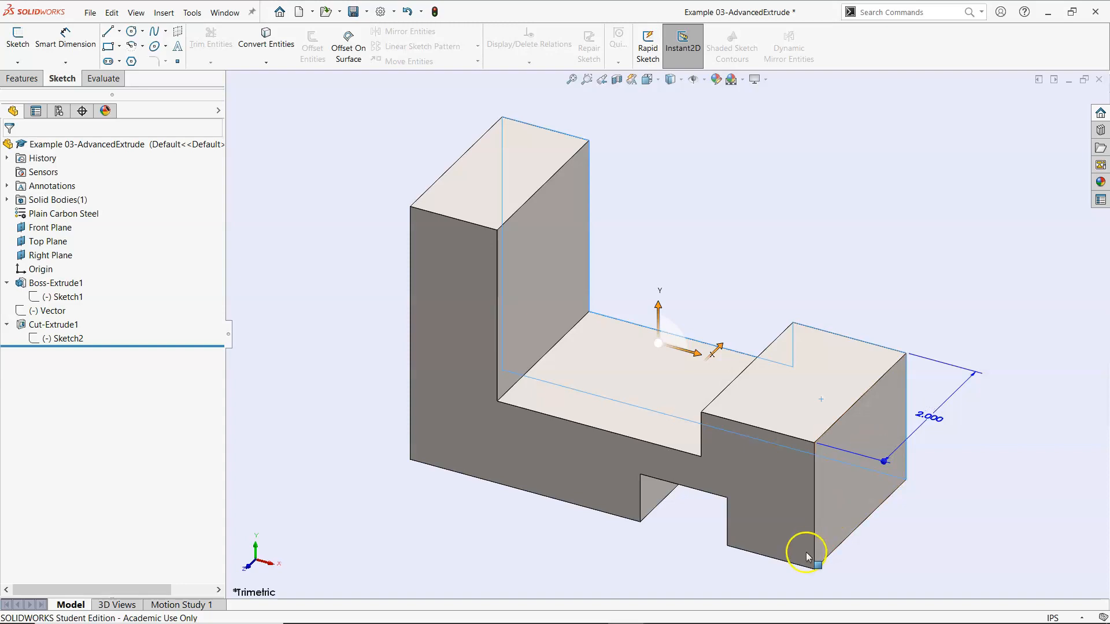
Step: Show the hidden Vector sketch at the part's lower front corner
right_click(48, 313)
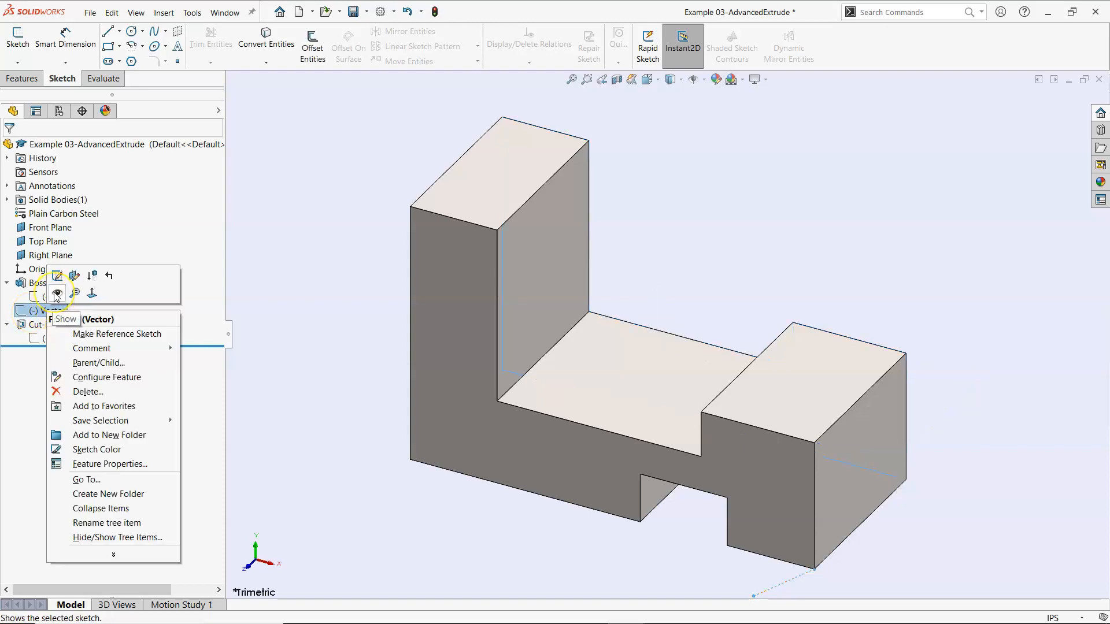
left_click(56, 295)
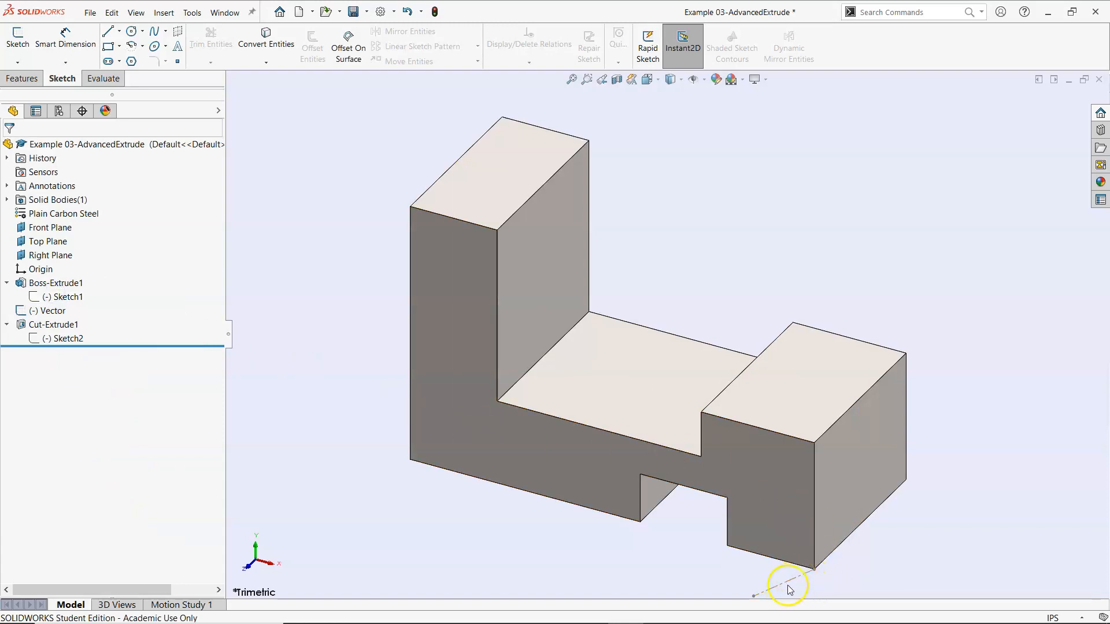
key("f")
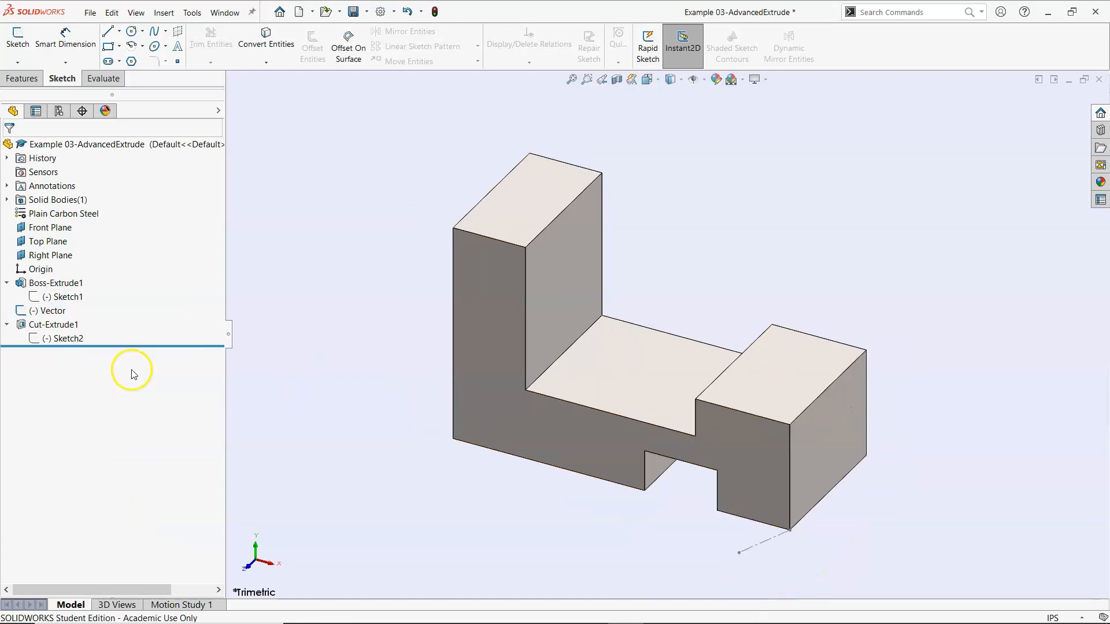
Step: Use the line of the Vector sketch as the extrusion direction of Cut-Extrude1, keeping the 0.2 in offset from the back face
left_click(72, 325)
left_click(81, 290)
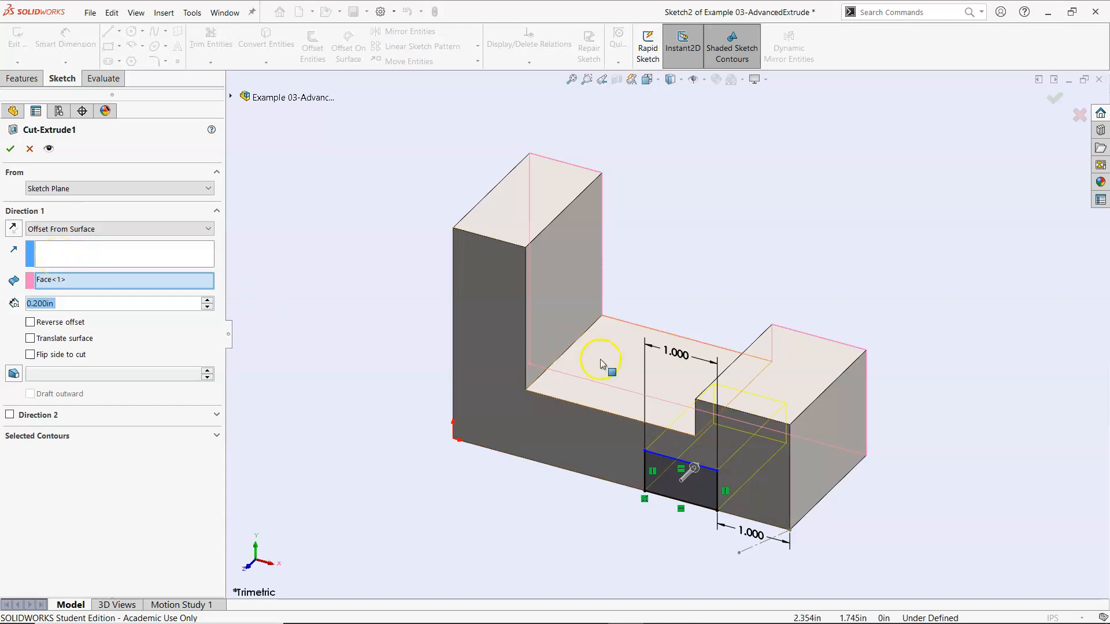
left_click(162, 259)
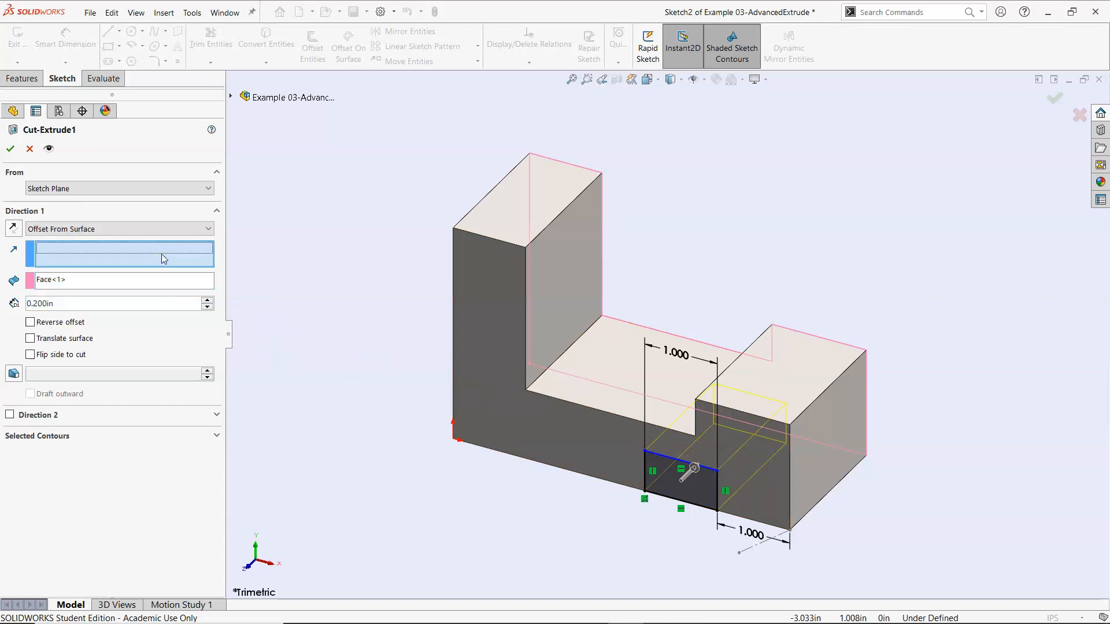
left_click(163, 255)
left_click(757, 552)
left_click(652, 552)
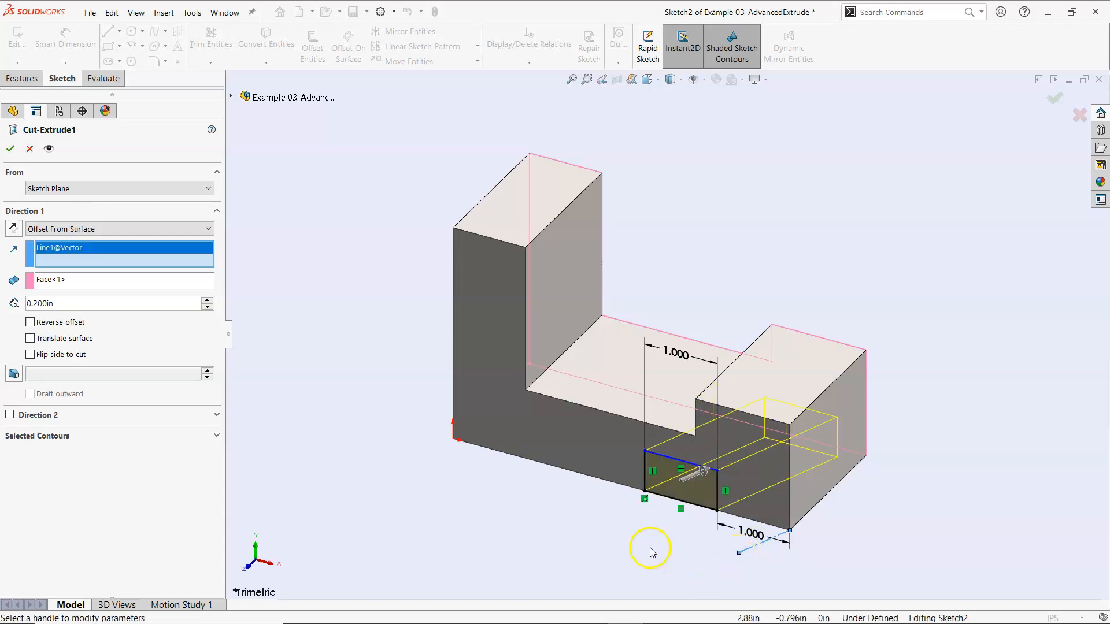
middle_click_drag(639, 555, 583, 317)
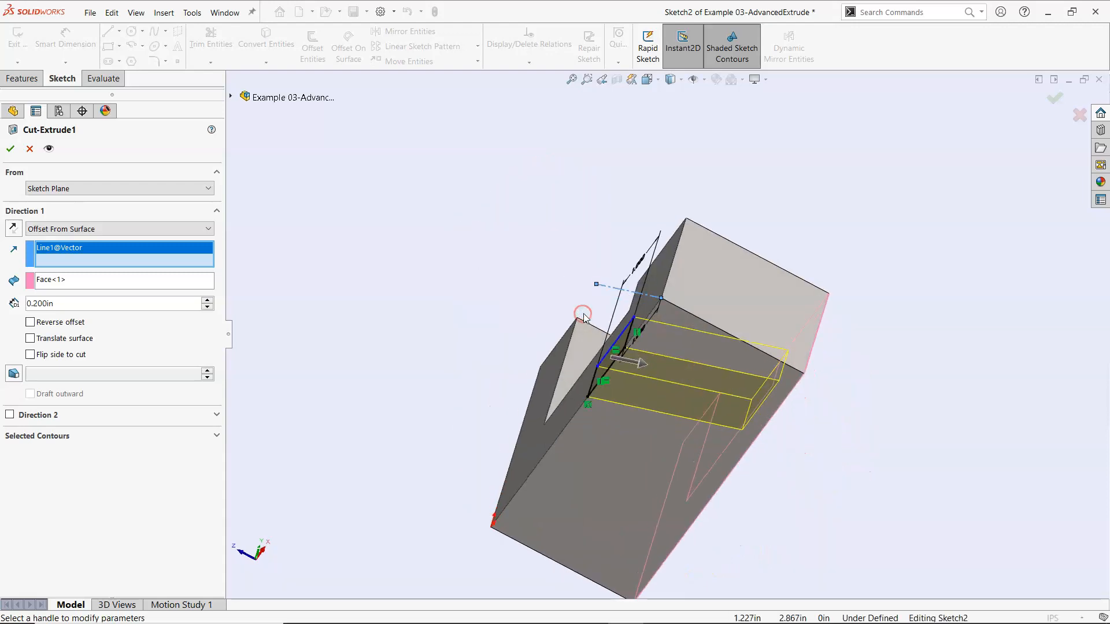
left_click(13, 150)
Step: Move the free end of the Vector line to the other side so that the cut slants in the opposite direction
middle_click_drag(372, 255, 471, 256)
middle_click_drag(689, 248, 581, 252)
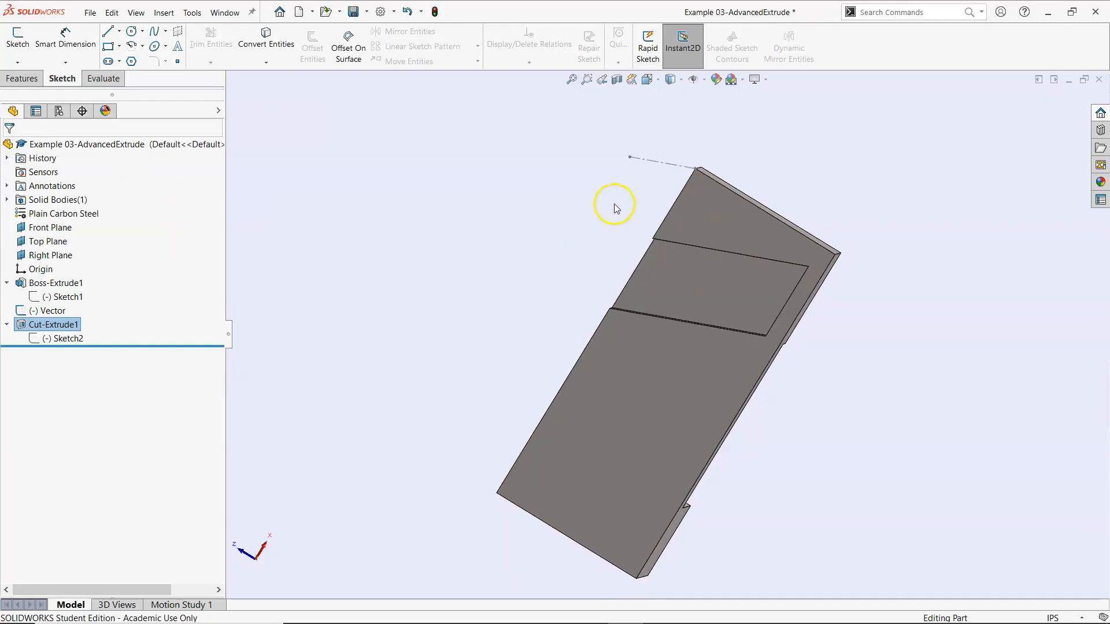
double_click(630, 160)
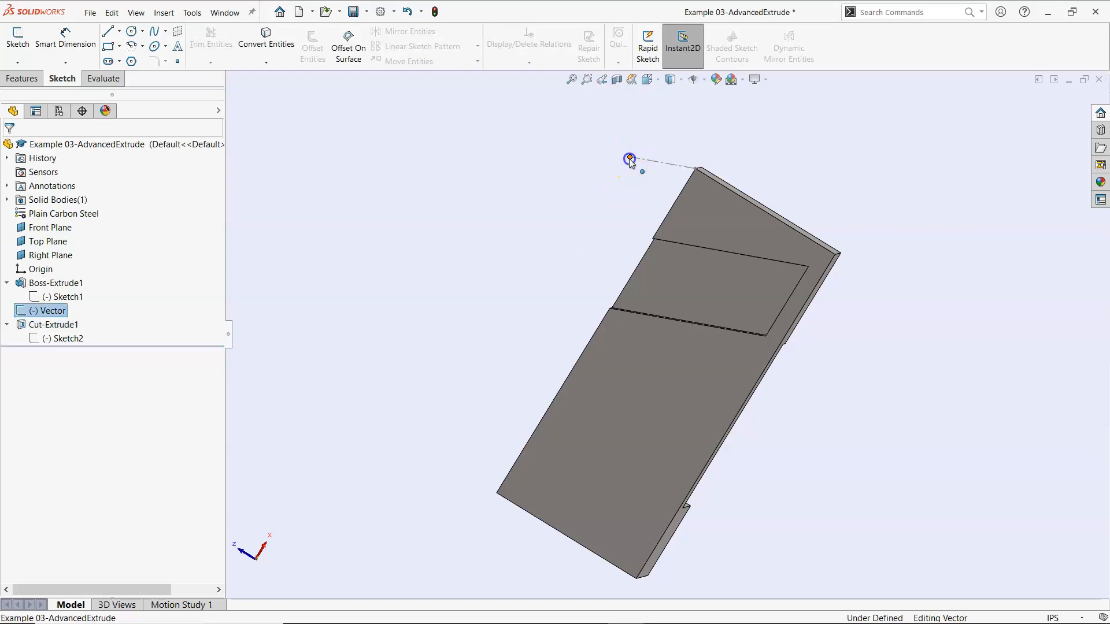
mouse_move(633, 152)
left_mouse_down()
mouse_move(659, 108)
mouse_move(650, 119)
left_mouse_up()
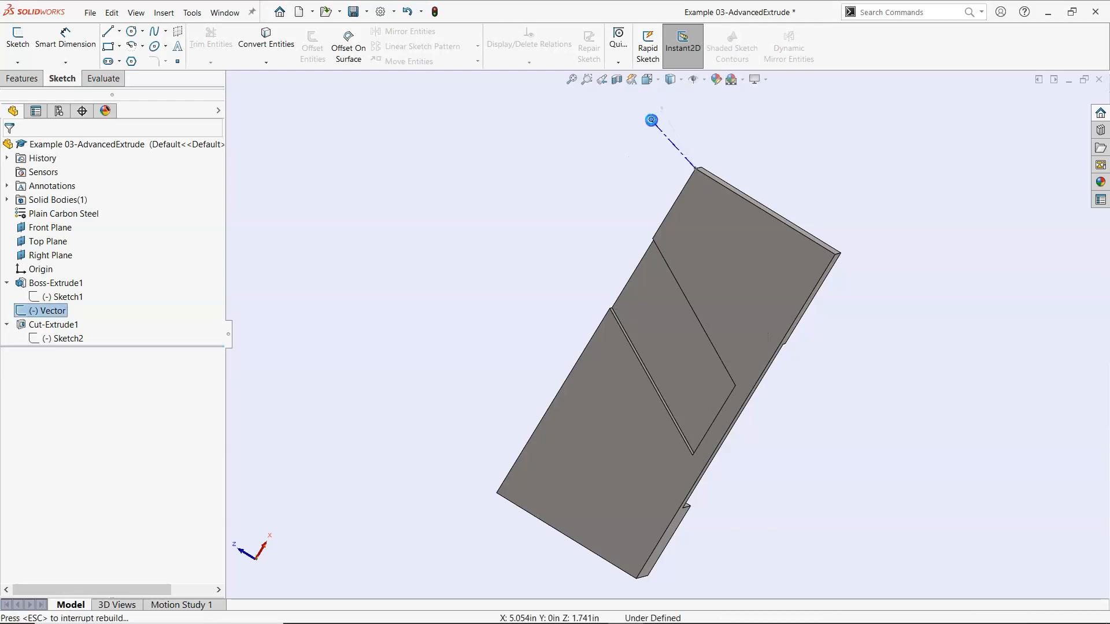
Step: Edit the Vector sketch, dimension its line at 120° to the front edge of the part's underside, and finish the sketch
right_click(47, 311)
left_click(48, 282)
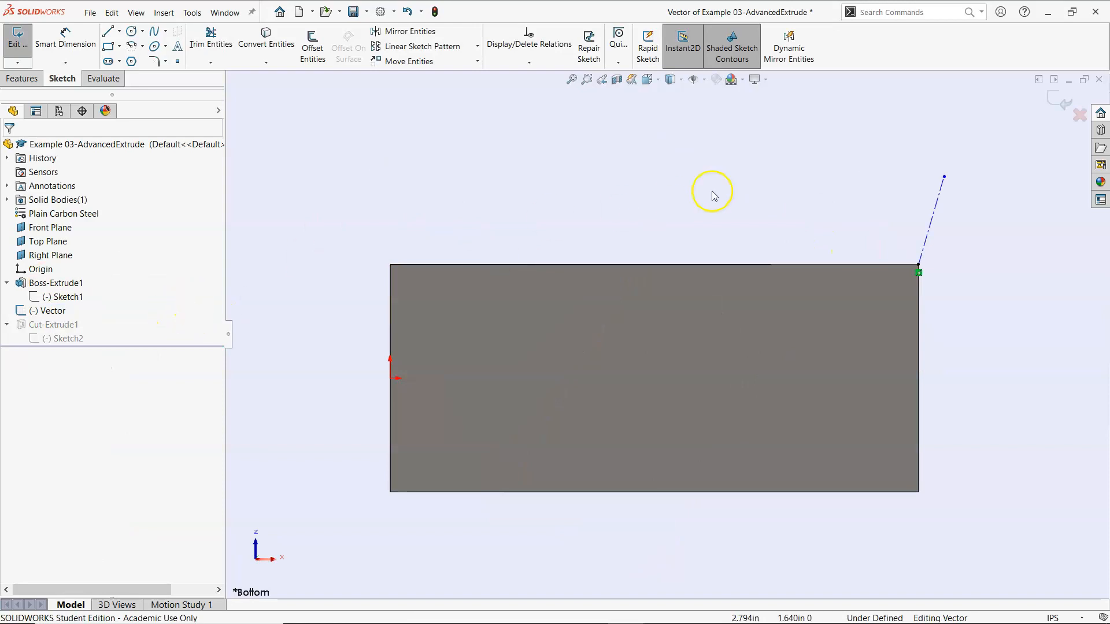
right_click_drag(750, 177, 756, 124)
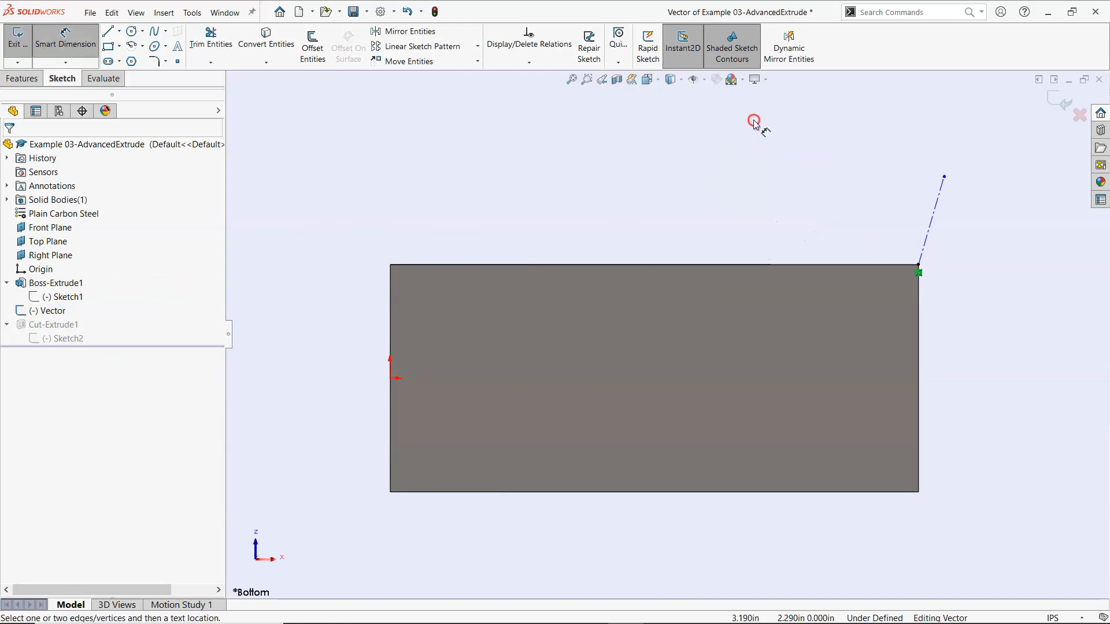
left_click(875, 265)
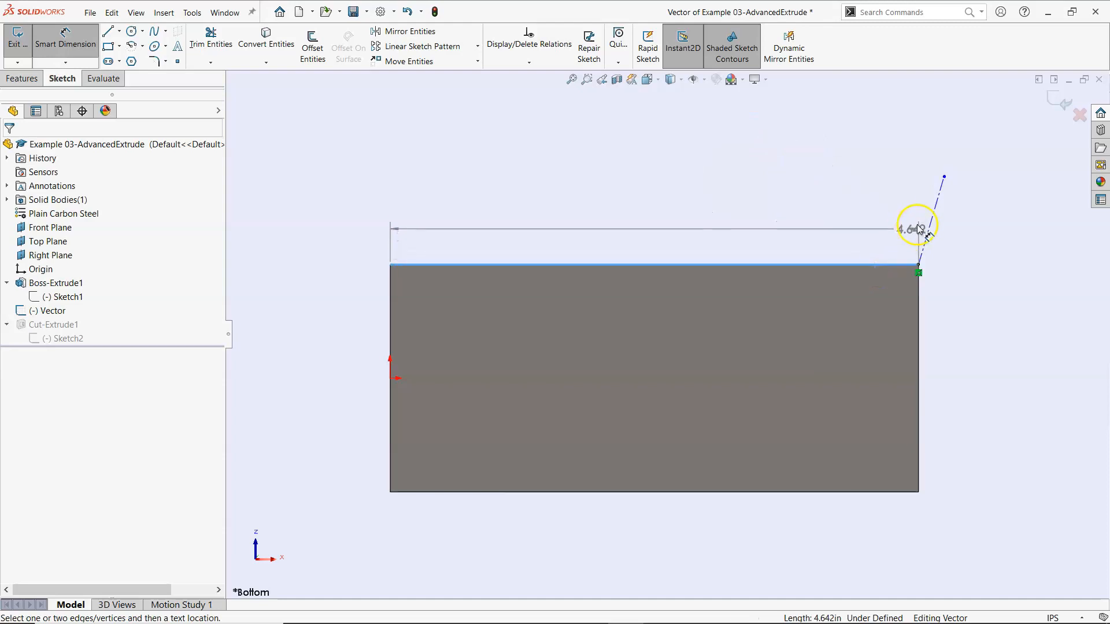
left_click(924, 213)
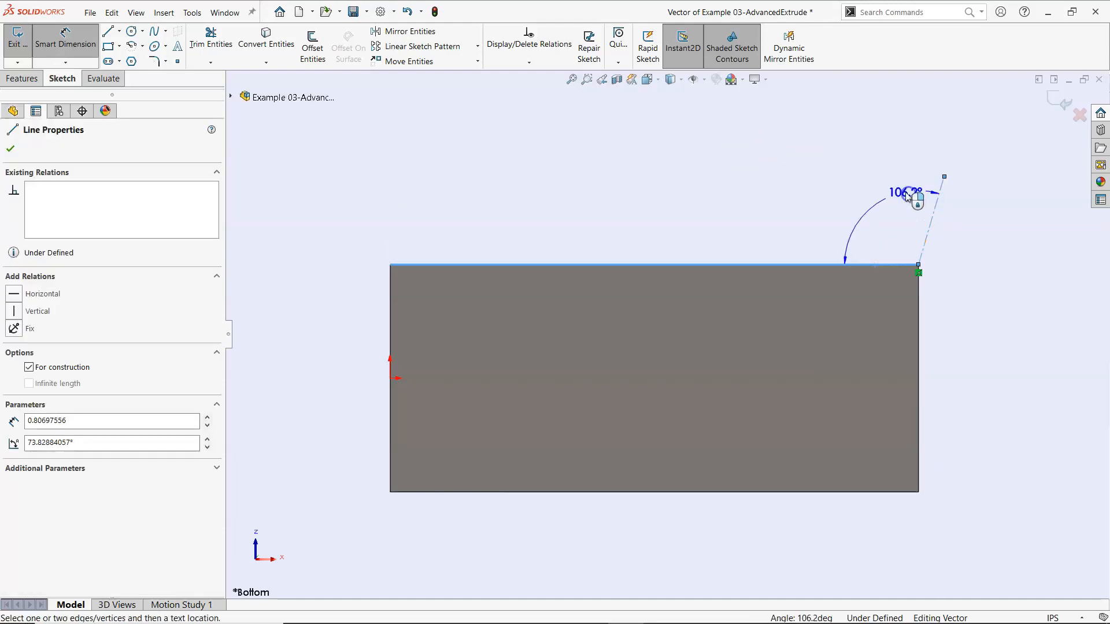
left_click(925, 223)
type("120")
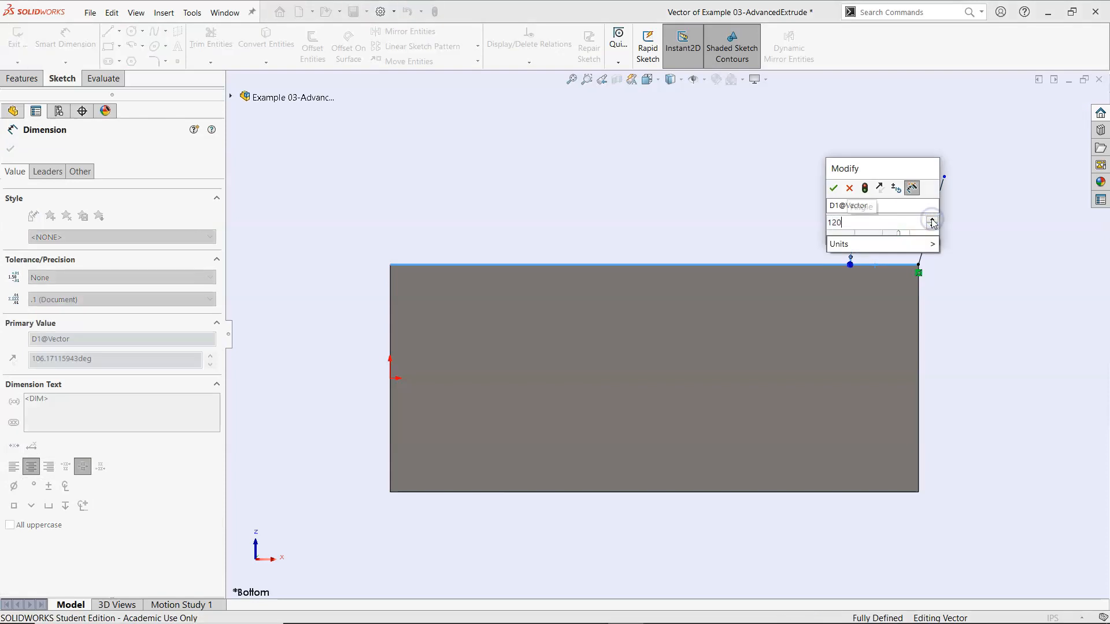
key("Return")
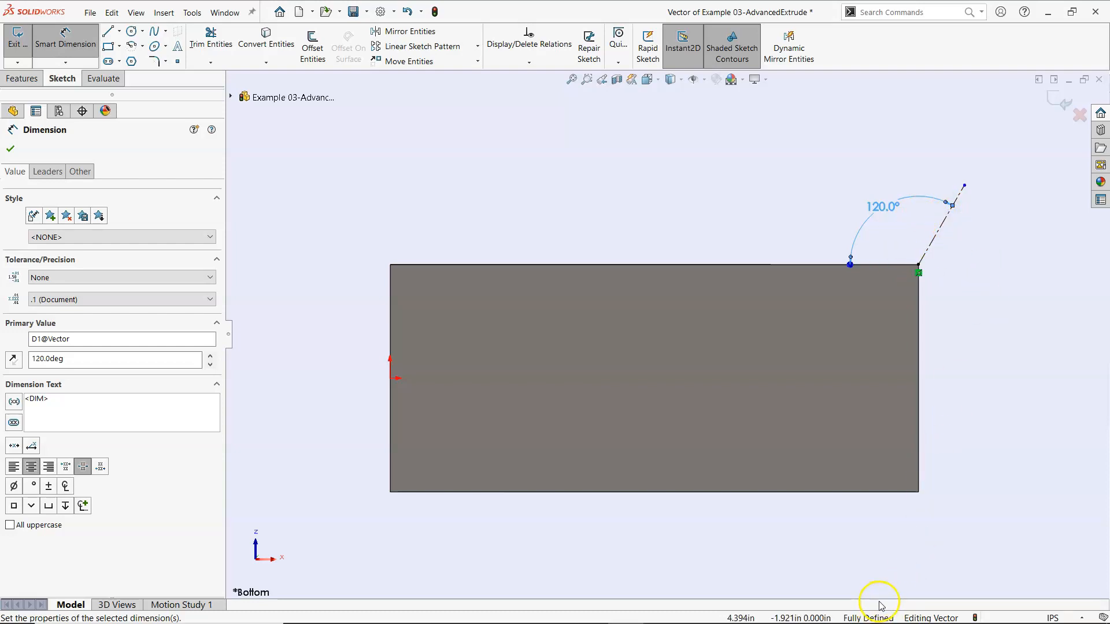
left_click(10, 149)
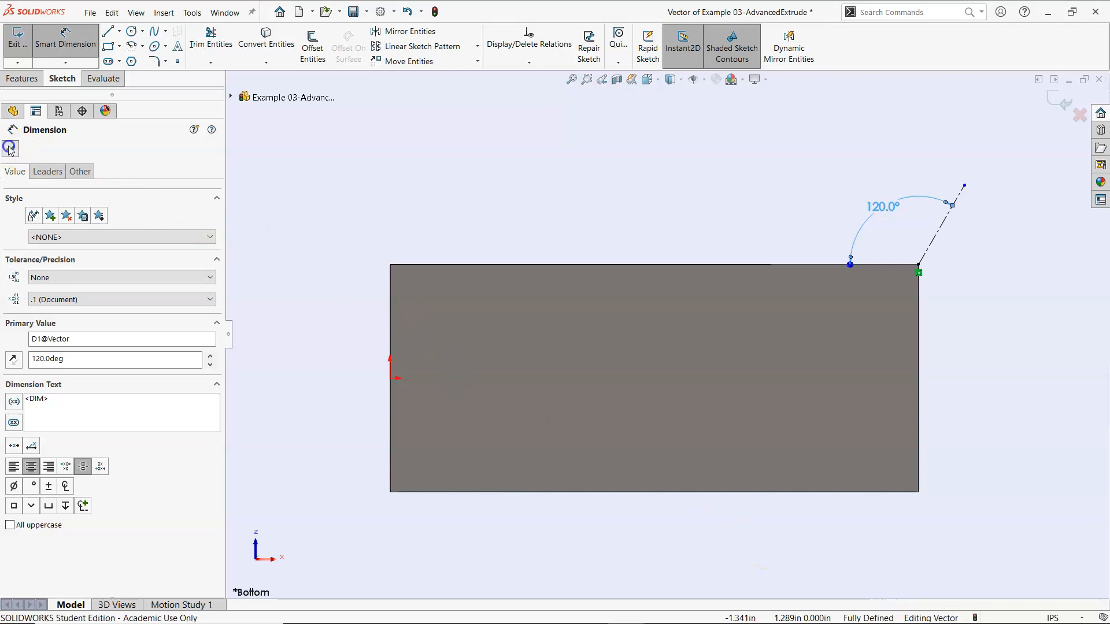
left_click(1062, 104)
middle_click_drag(741, 200, 765, 231)
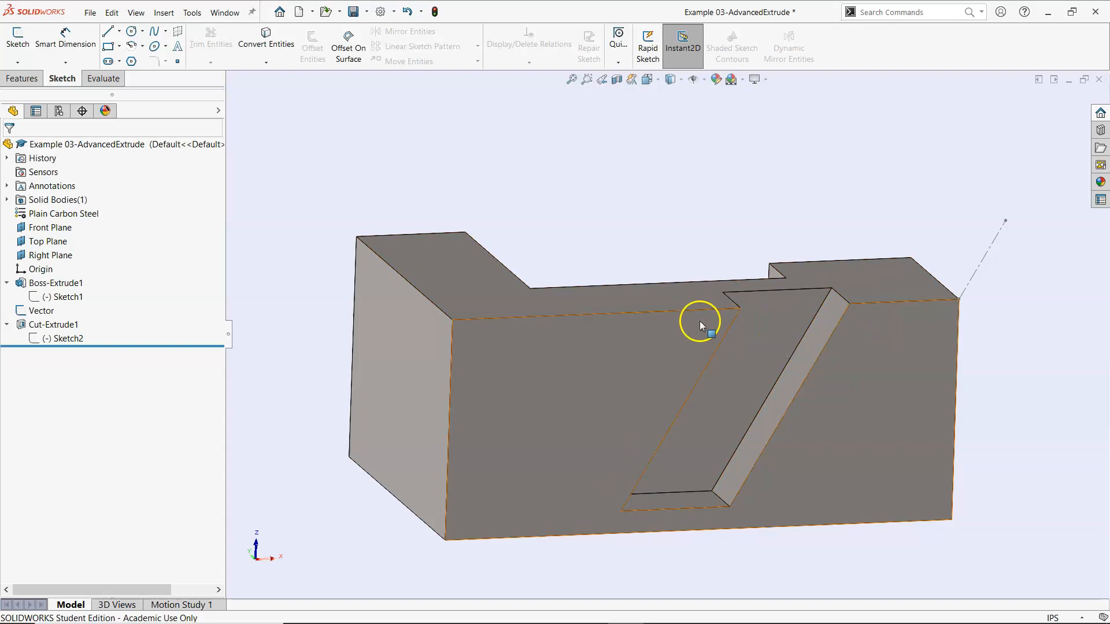
middle_click_drag(715, 148, 716, 153)
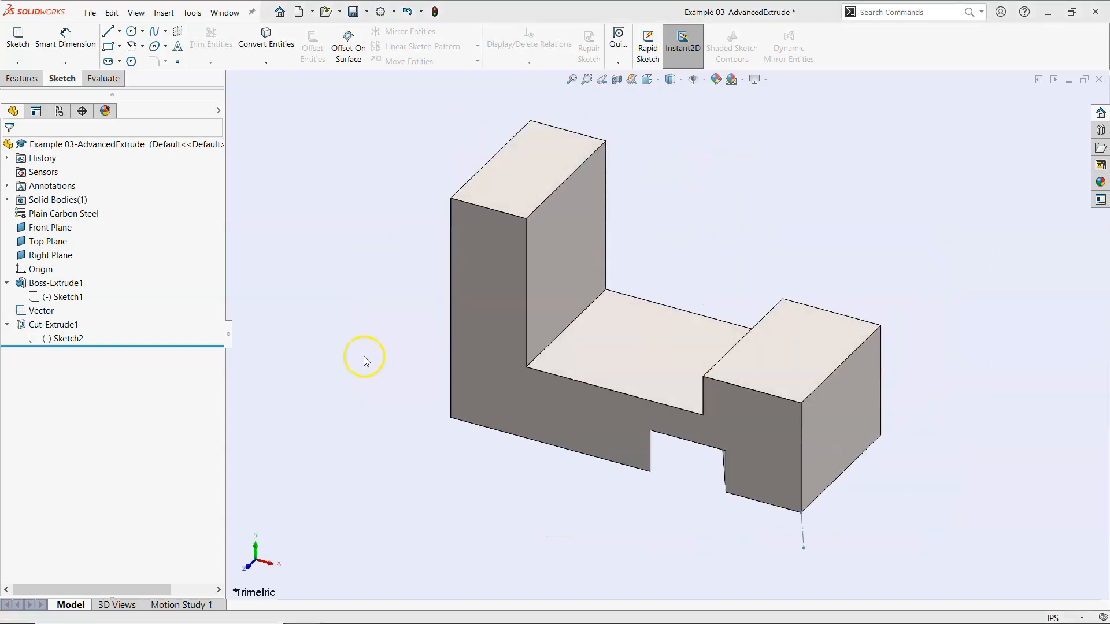
Step: Collapse the Boss-Extrude1 and Cut-Extrude1 entries, and start a sketch on the flat floor face between the two raised blocks
left_click(7, 283)
left_click(7, 311)
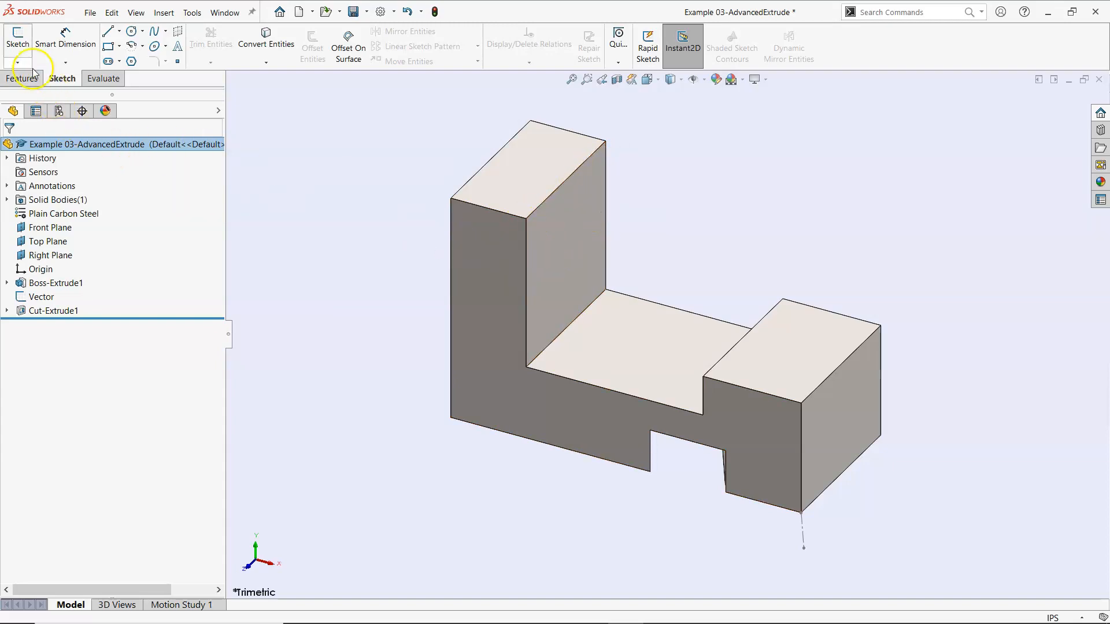
left_click(18, 45)
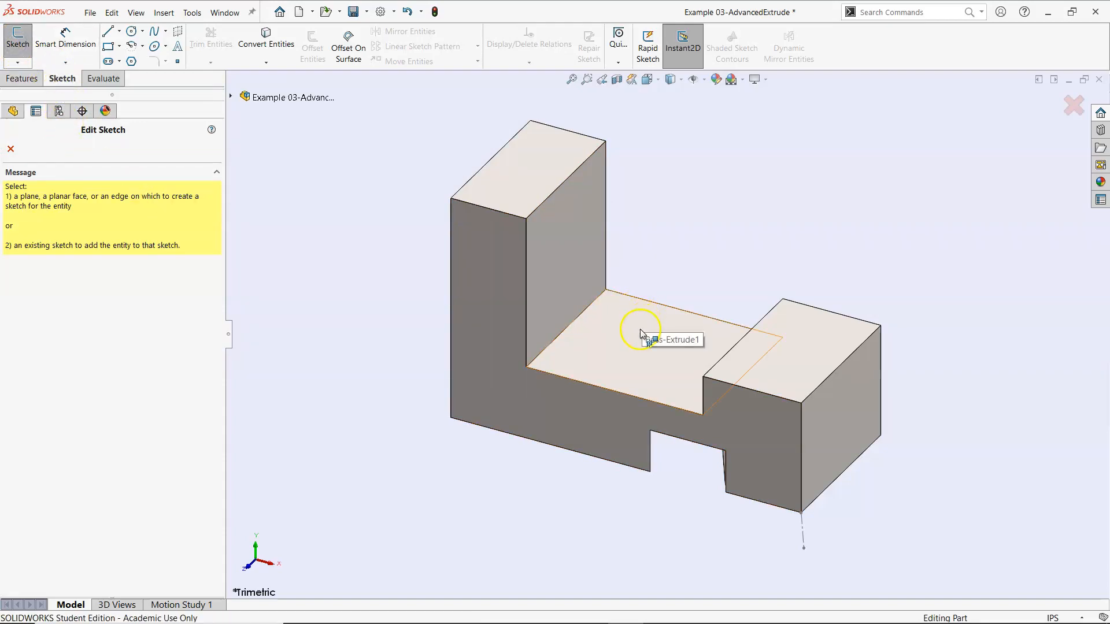
left_click(636, 363)
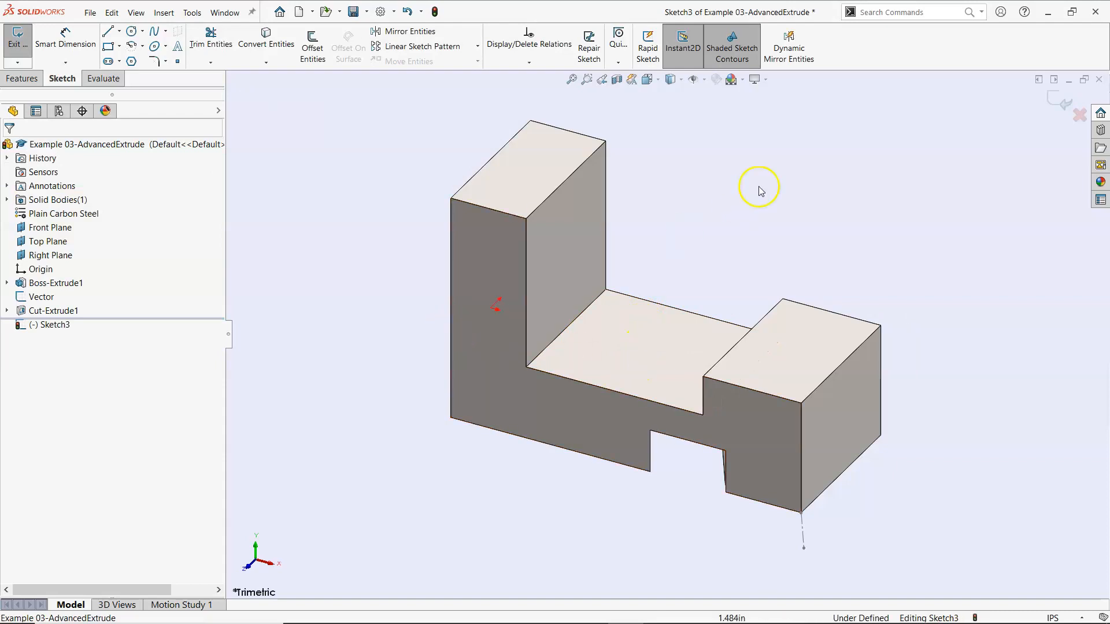
right_click_drag(875, 183, 909, 229)
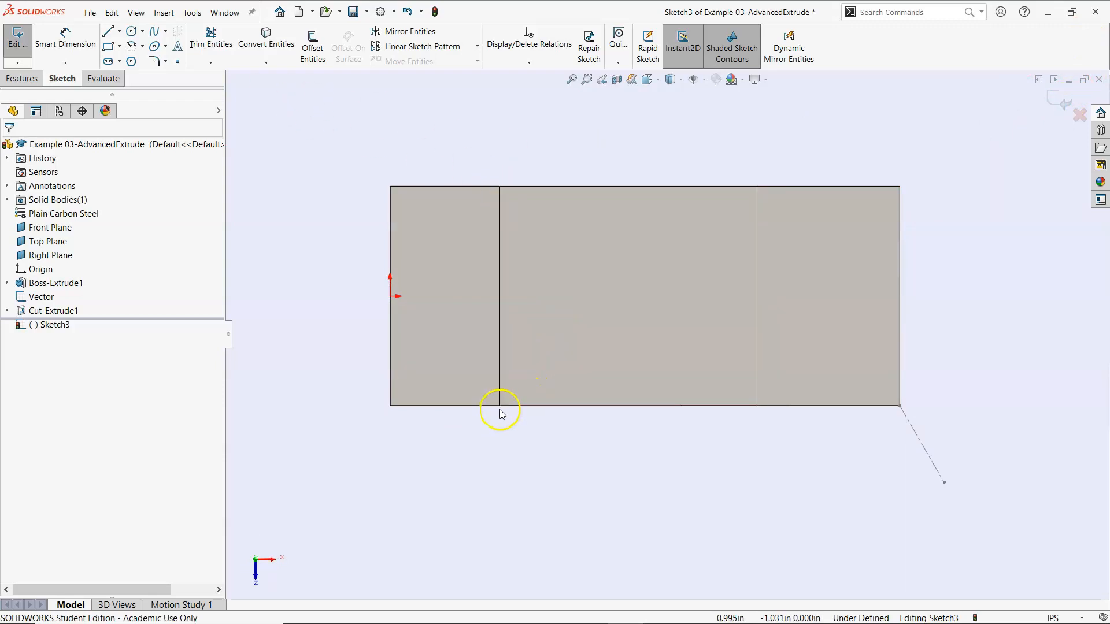
Step: Draw a three-point arc of about 1.25 in radius between the floor corners of the tall block, bulging toward the short block
left_click(132, 48)
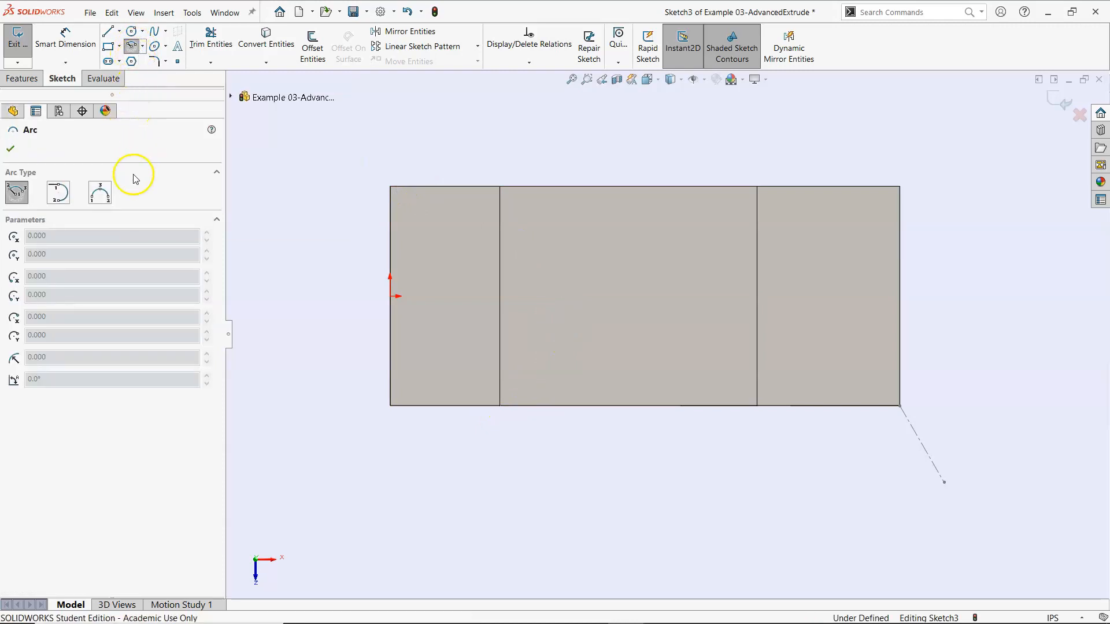
left_click(103, 194)
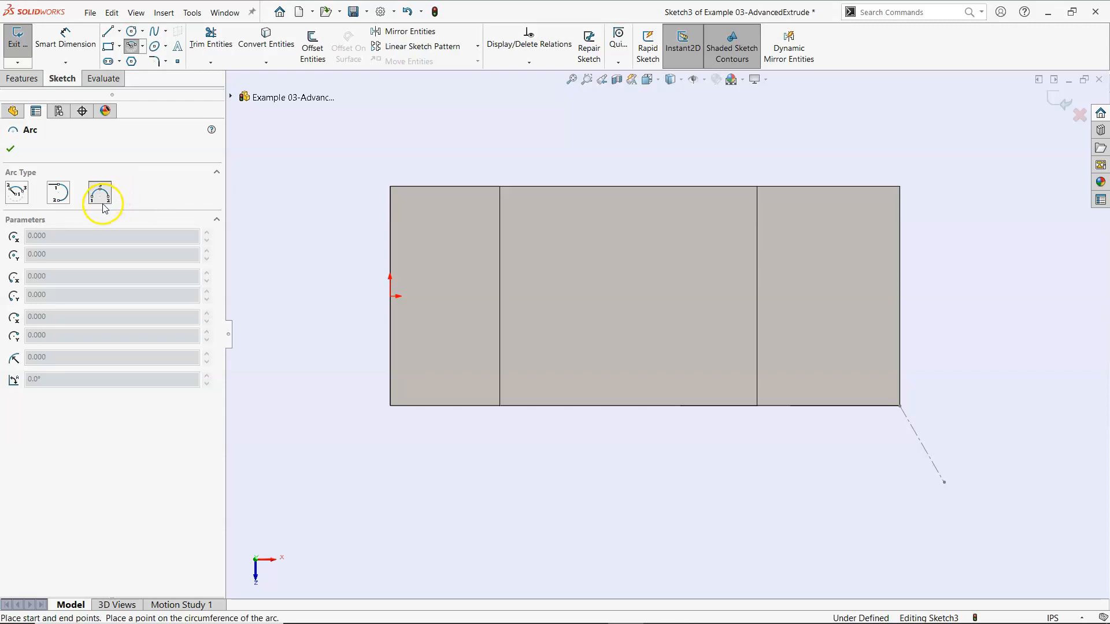
left_click(500, 186)
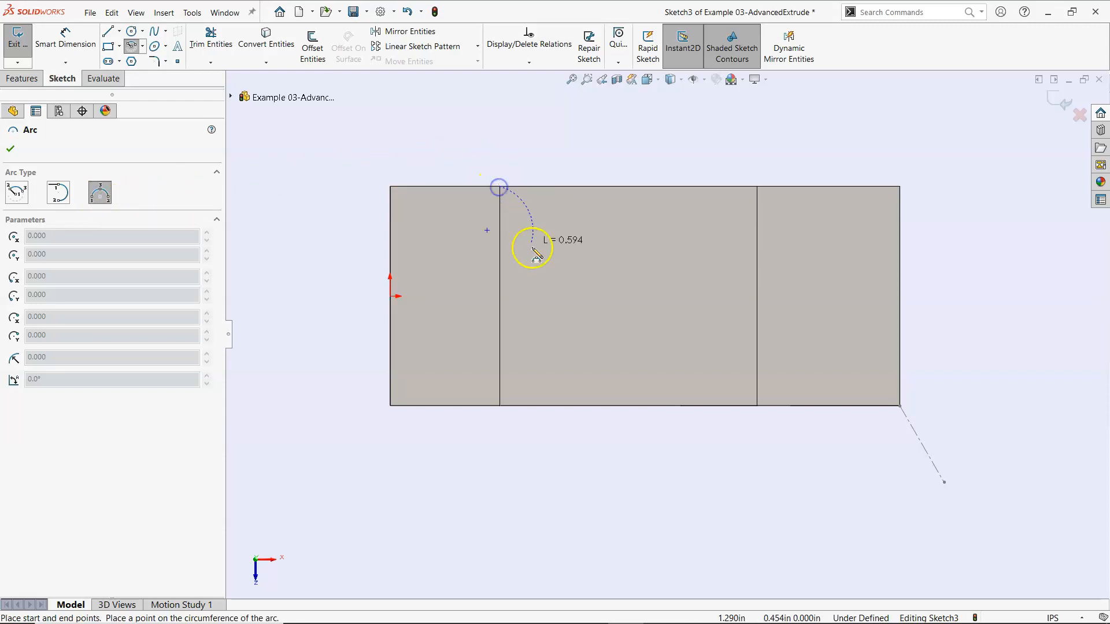
left_click(500, 406)
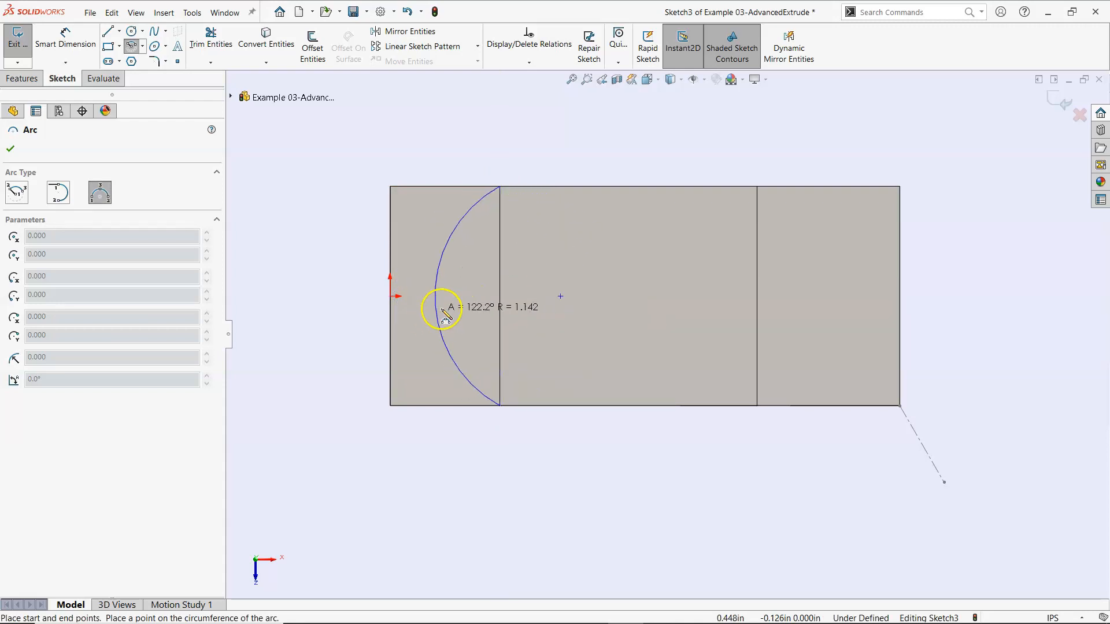
left_click(557, 286)
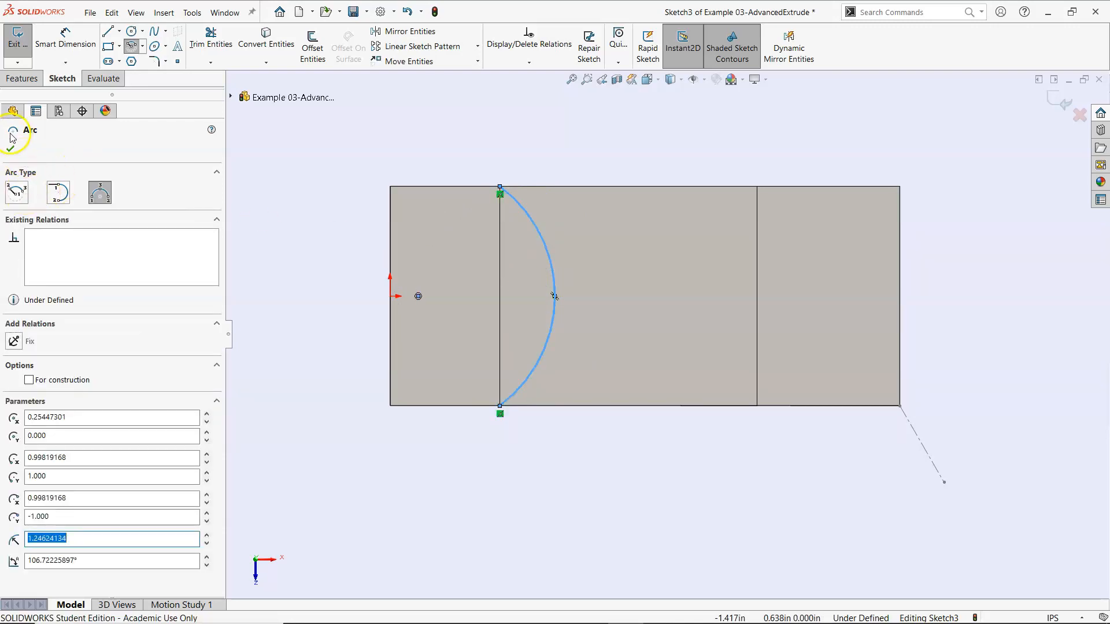
Step: Dimension the arc with a radius of 1.05 in
left_click(77, 55)
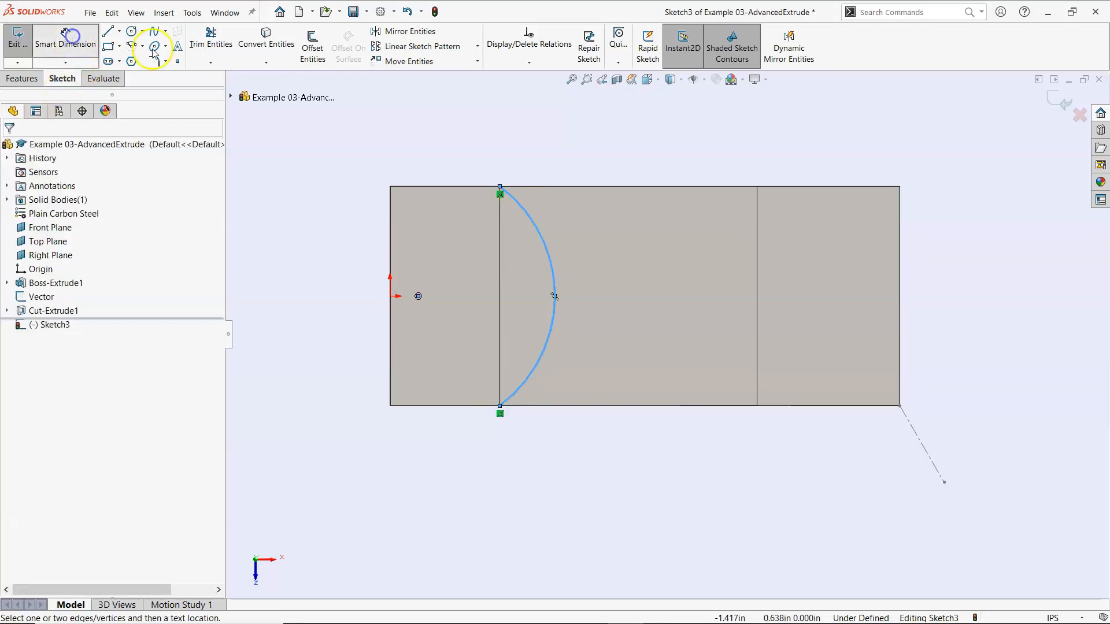
left_click(534, 221)
left_click(727, 153)
type("1.05")
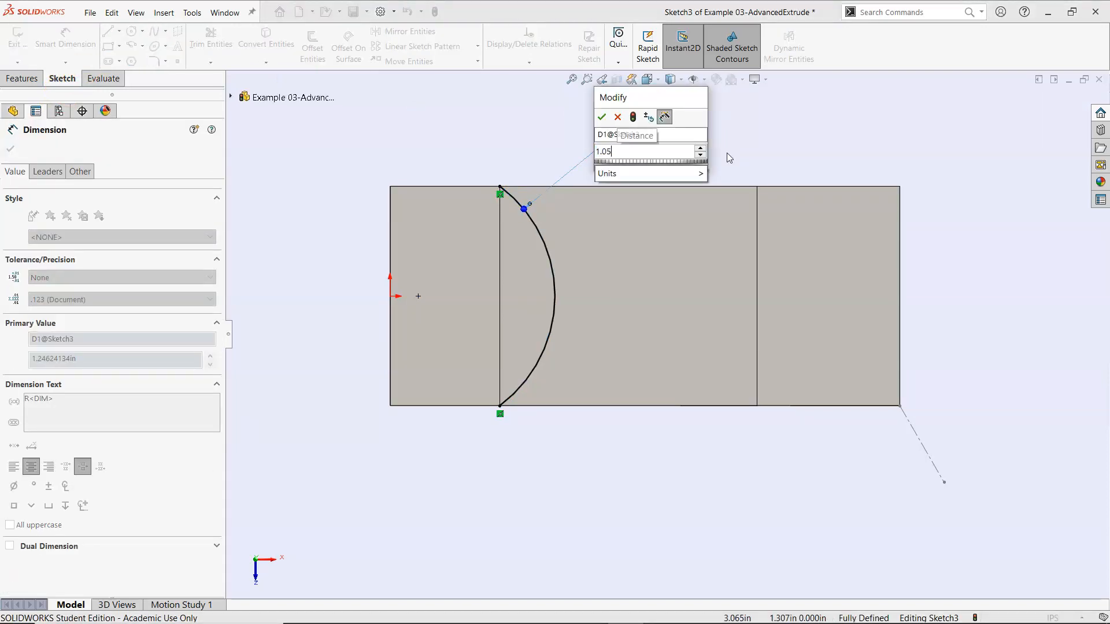
key("Return")
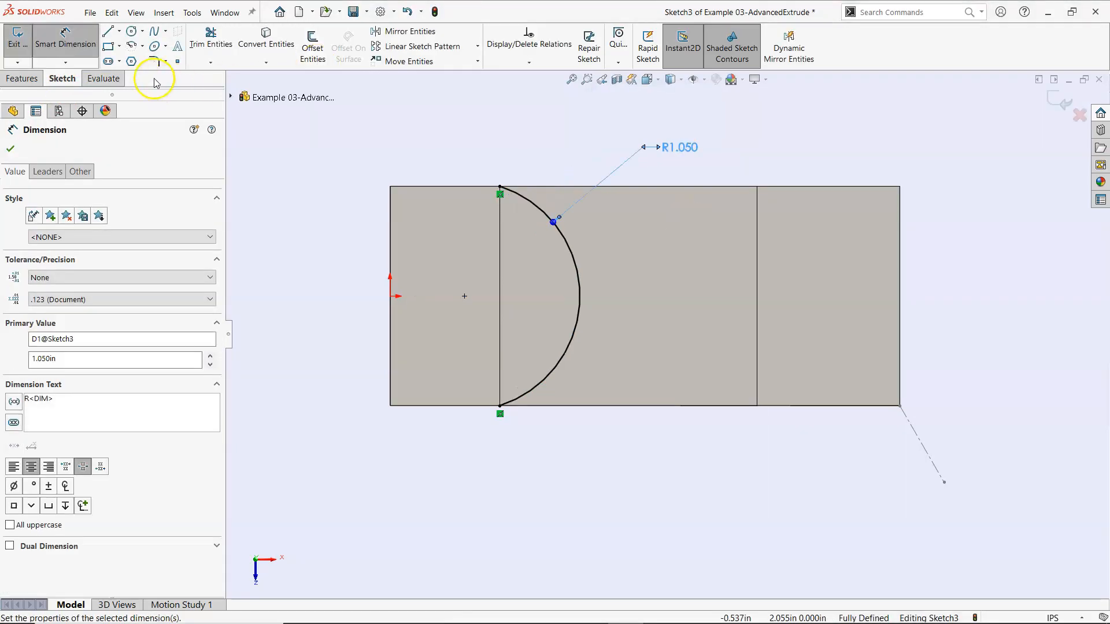
Step: Close the arc profile with a straight line between its two endpoints along the tall block's inner edge
left_click(109, 35)
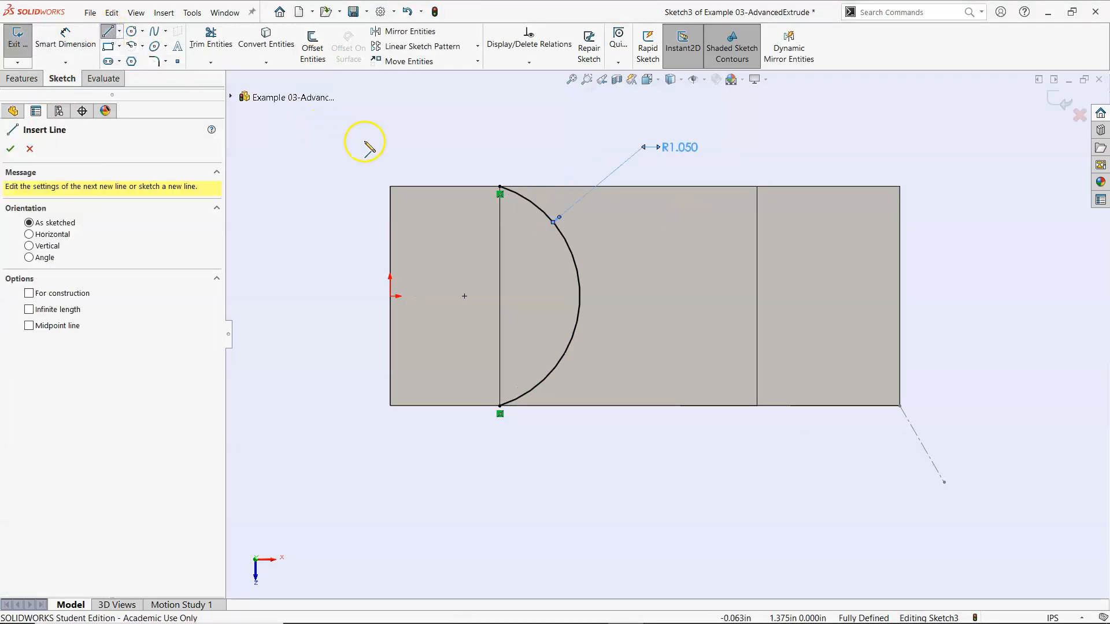
left_click(500, 188)
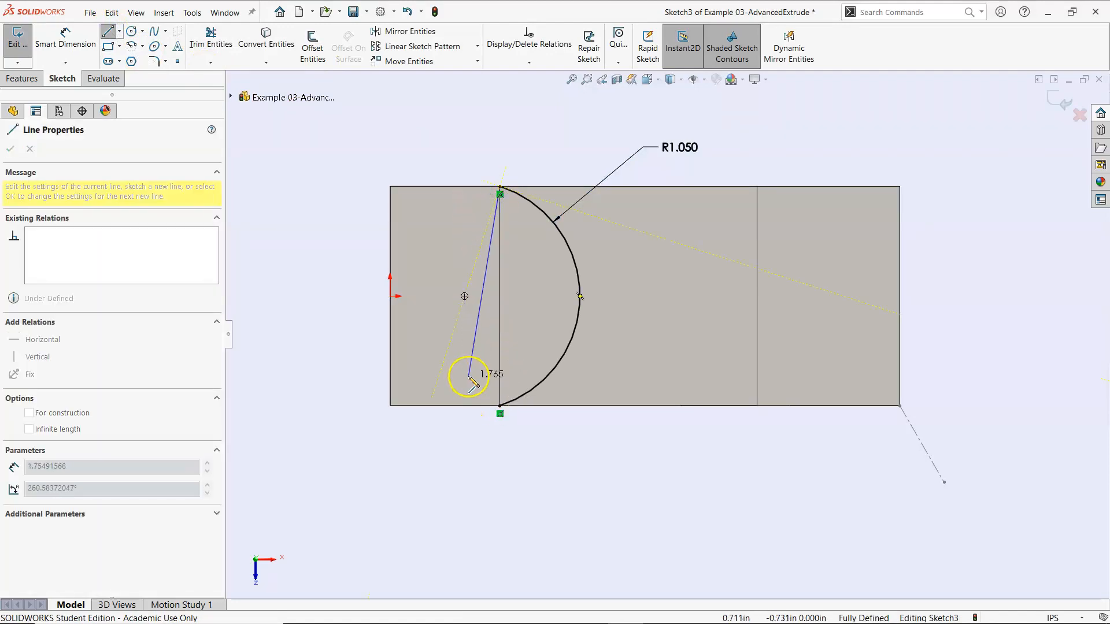
left_click(501, 406)
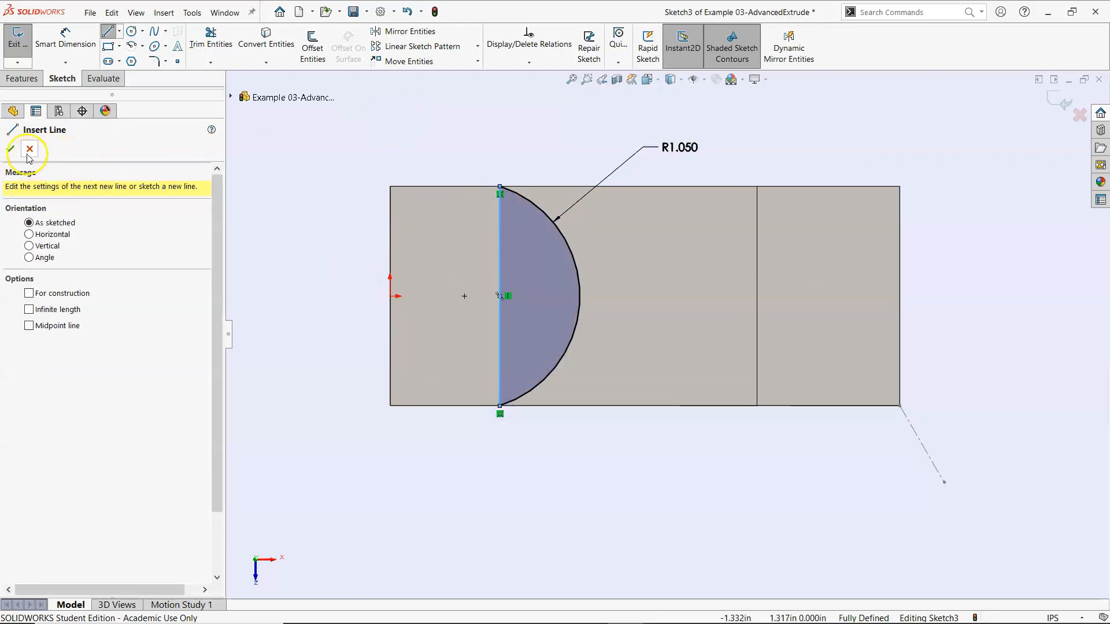
left_click(10, 148)
Step: Start a boss extrusion of the half-round profile, using the short block's top face as its starting surface
mouse_move(522, 154)
middle_mouse_down()
mouse_move(451, 178)
mouse_move(518, 79)
mouse_move(341, 279)
mouse_move(346, 312)
middle_mouse_up()
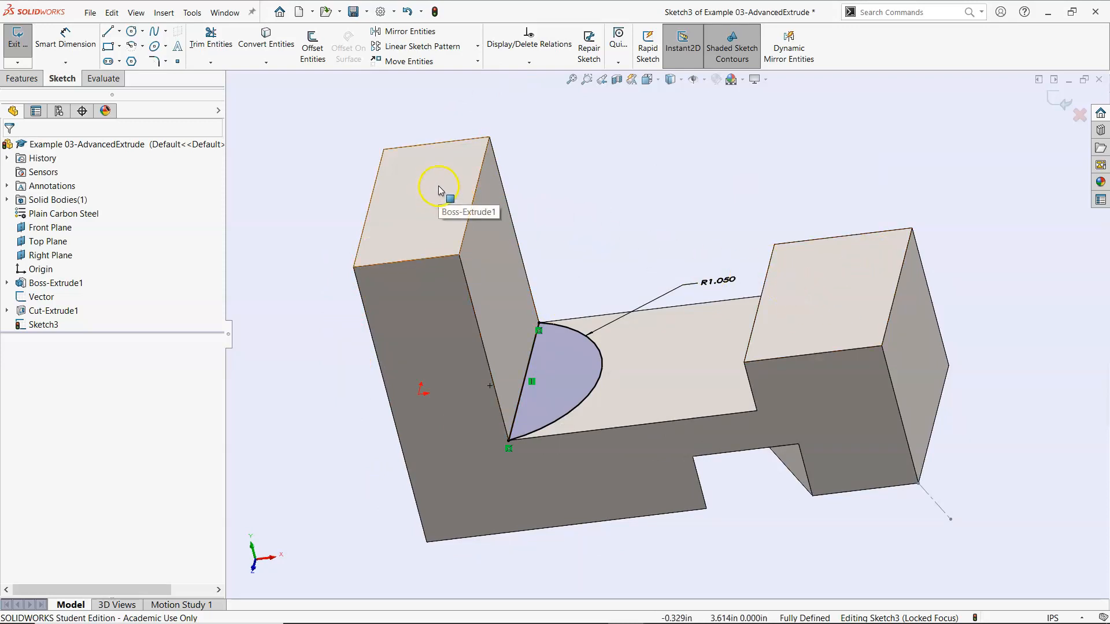
left_click(28, 79)
left_click(25, 39)
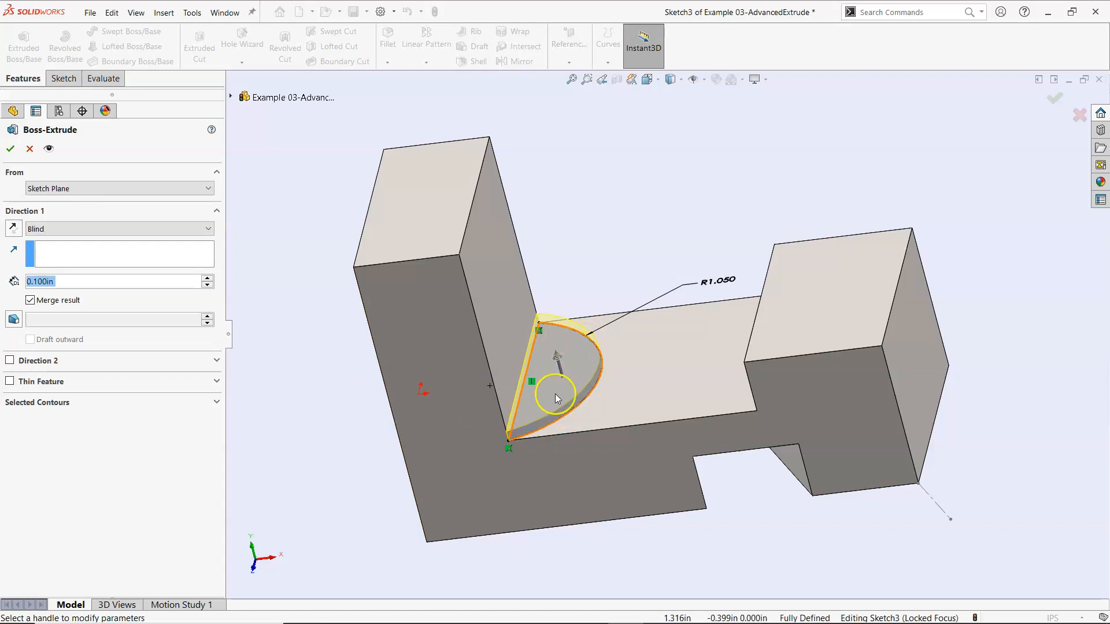
left_click(72, 188)
left_click(89, 211)
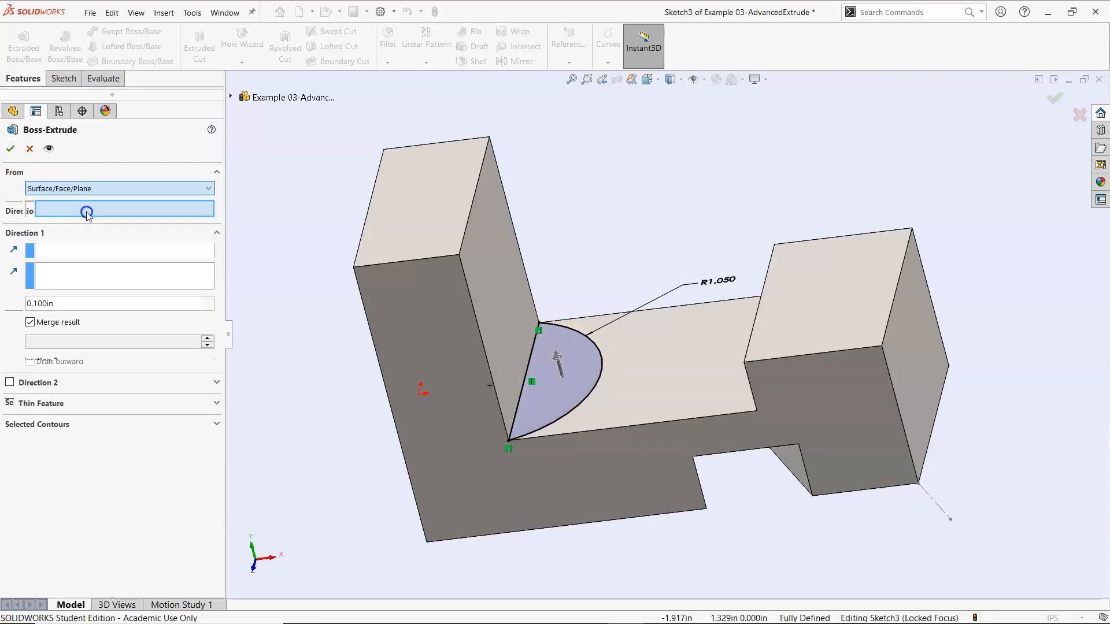
left_click(837, 298)
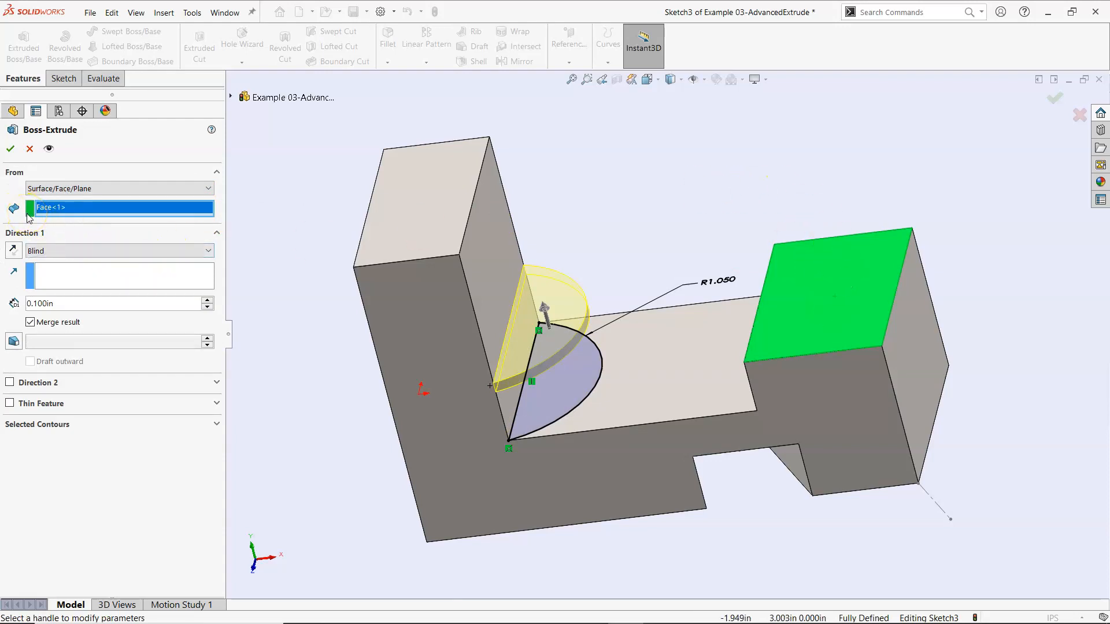
Step: Increase the blind extrusion depth to 0.7 in
left_click(222, 306)
left_click(208, 300)
left_click(209, 300)
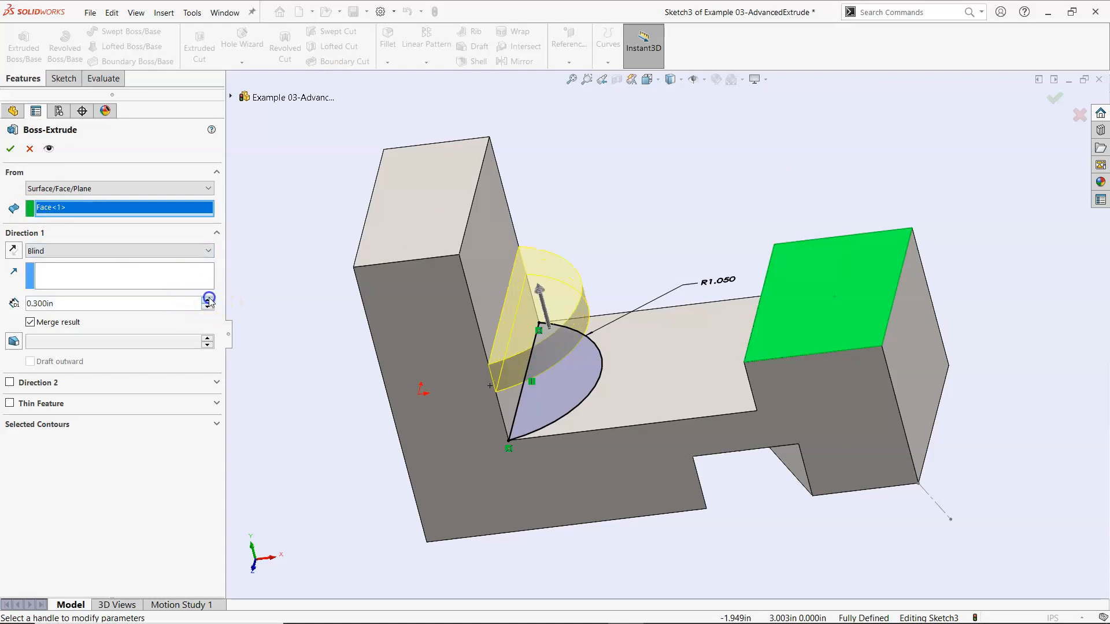
left_click(209, 300)
left_click(209, 300)
left_click(209, 300)
left_click(209, 301)
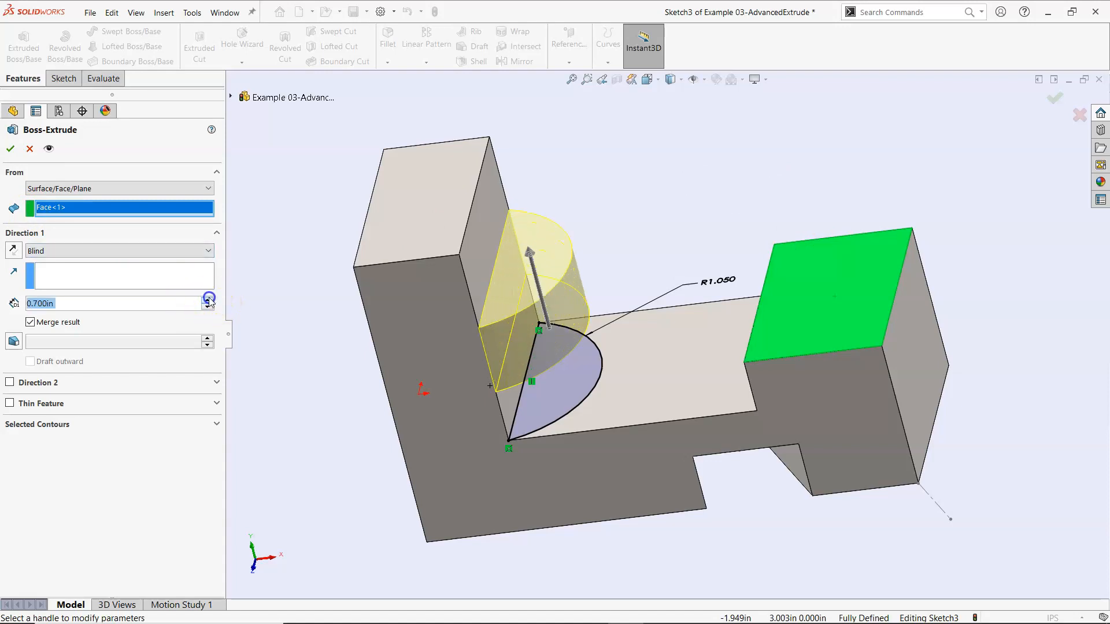
Step: Try the Offset From Surface end condition, offsetting the extrusion 0.2 in from the tall block's top face
left_click(111, 253)
left_click(122, 312)
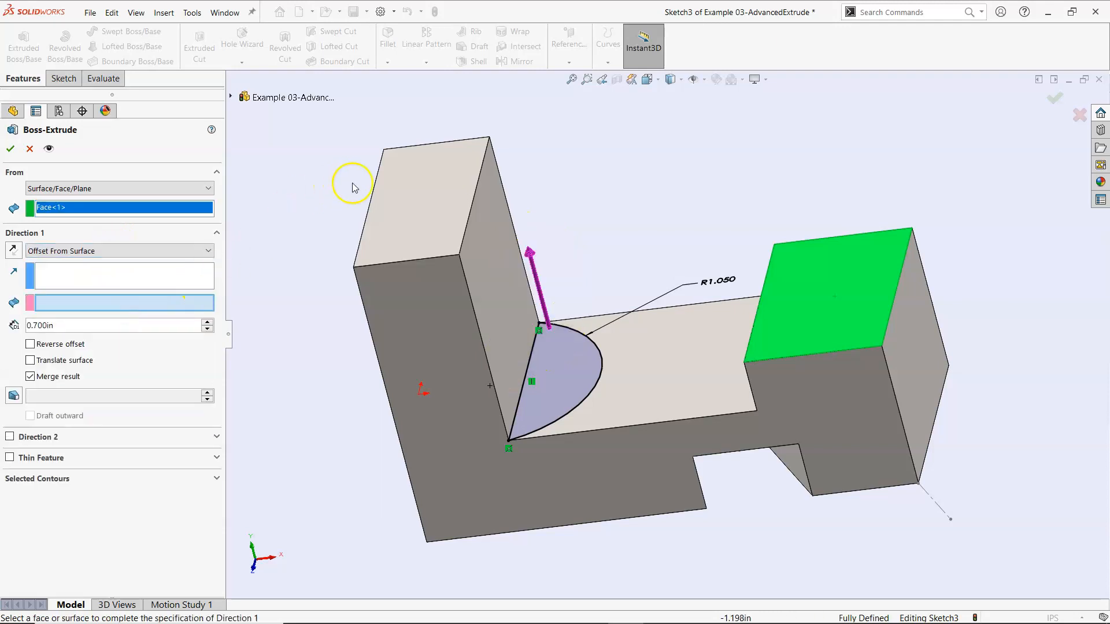
left_click(425, 179)
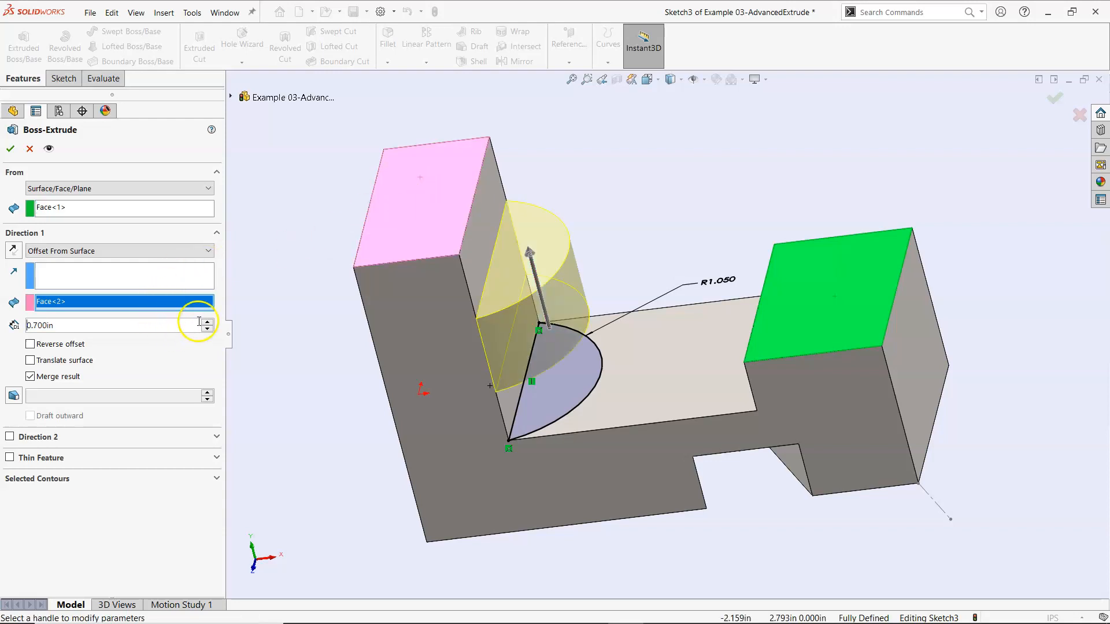
left_click_drag(175, 330, 21, 349)
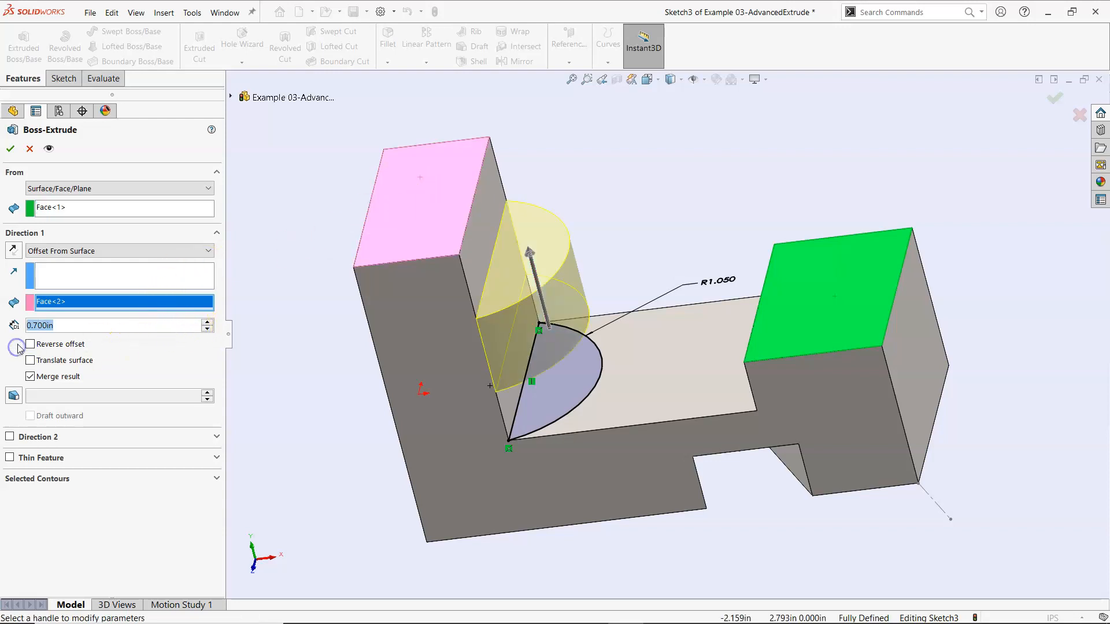
type("0.2")
key("Return")
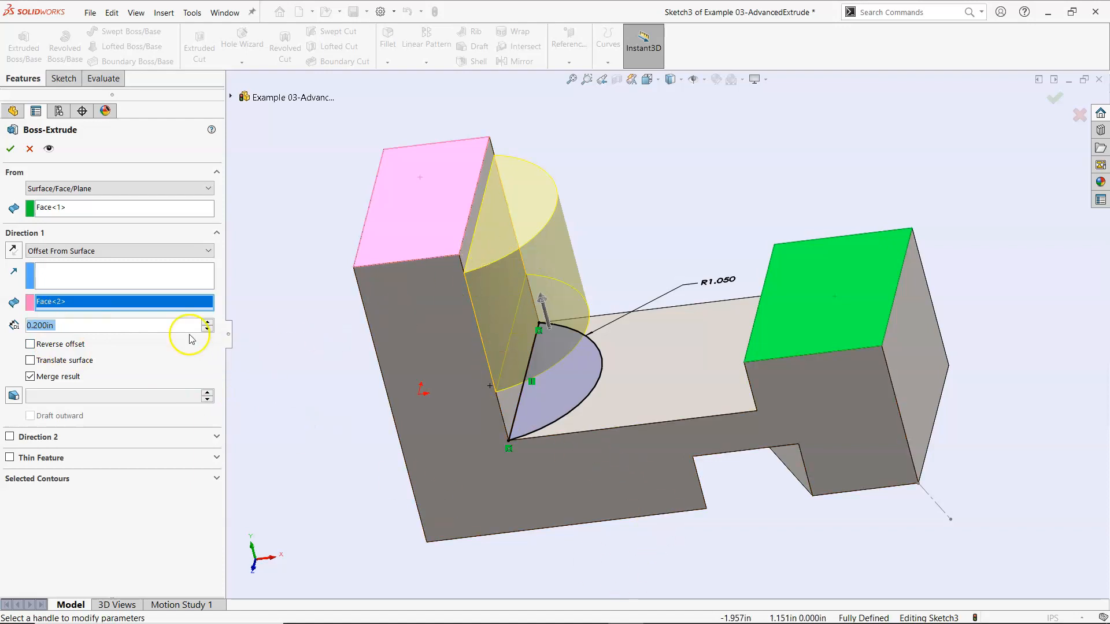
Step: End the extrusion with Up To Surface at the tall block's top face, turn off merging of the result, and create the boss
left_click(68, 251)
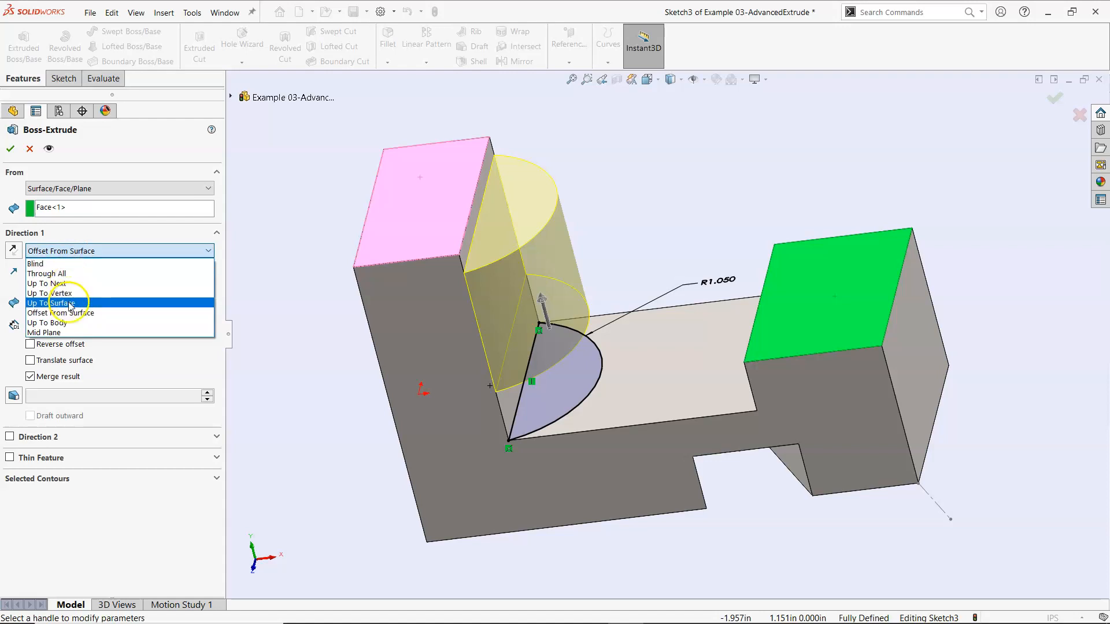
left_click(69, 303)
left_click(408, 218)
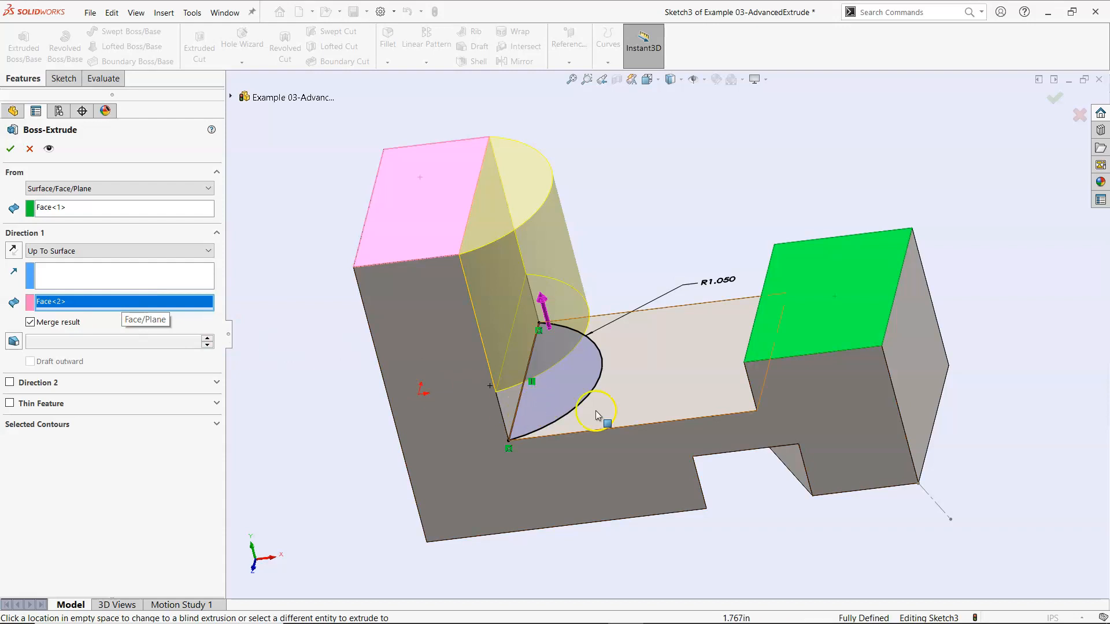
left_click(657, 410)
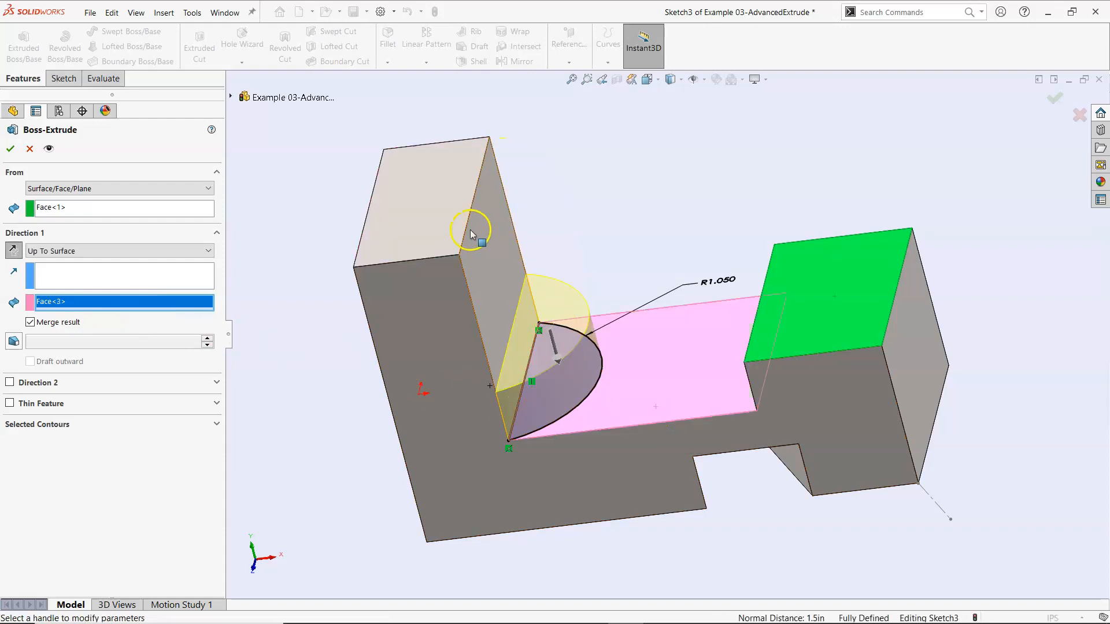
left_click(444, 208)
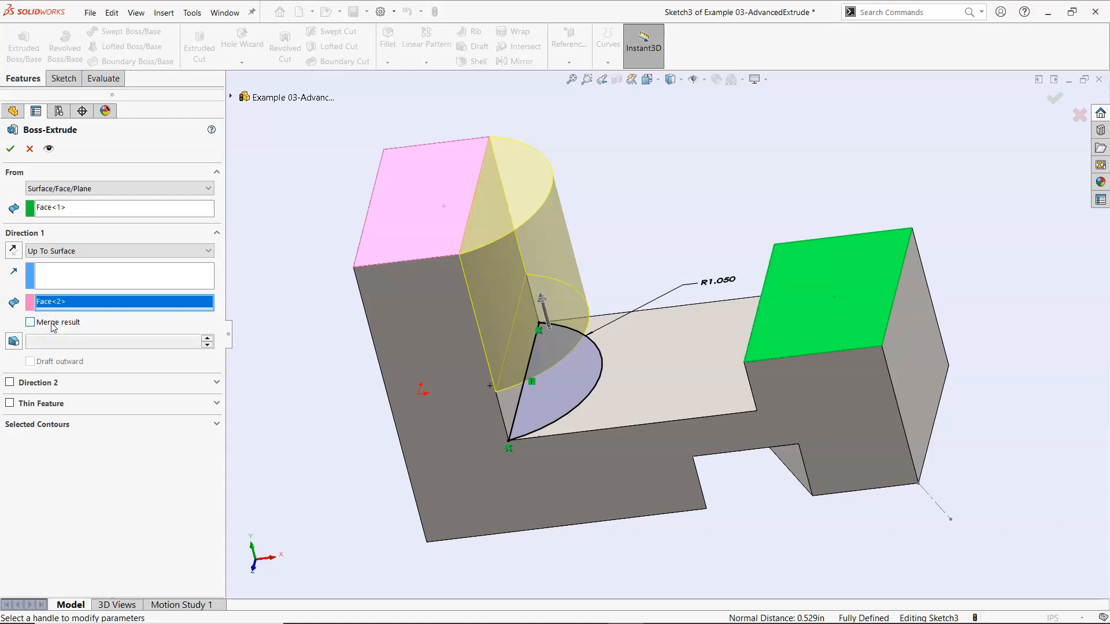
left_click(10, 149)
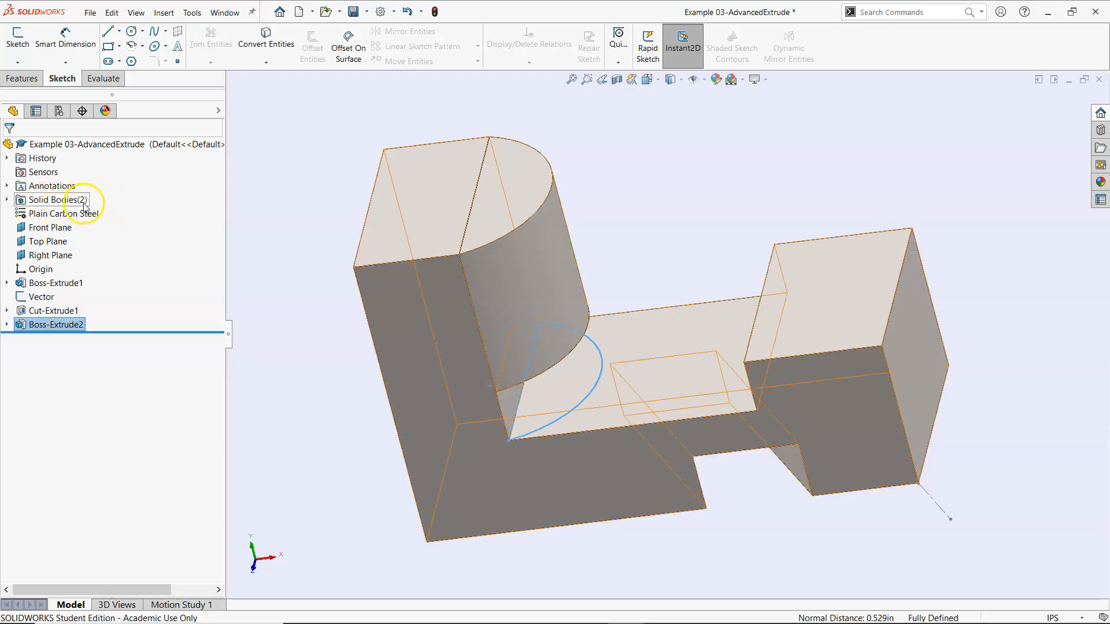
Step: Compare the top faces of the half-round boss and the tall block as separate bodies
left_click(500, 179)
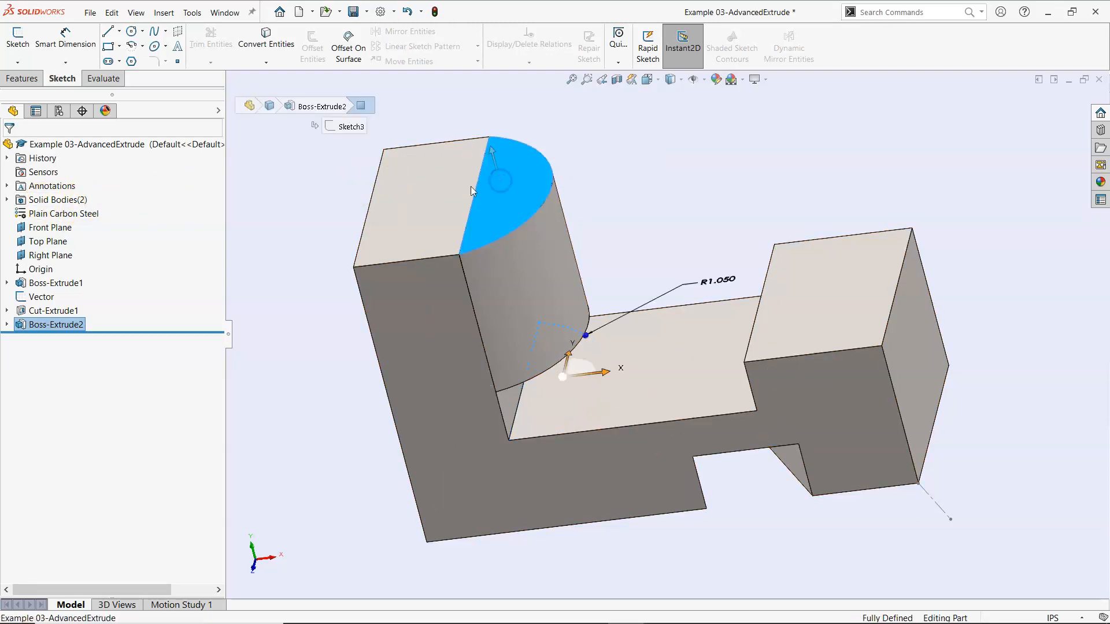
left_click(418, 194)
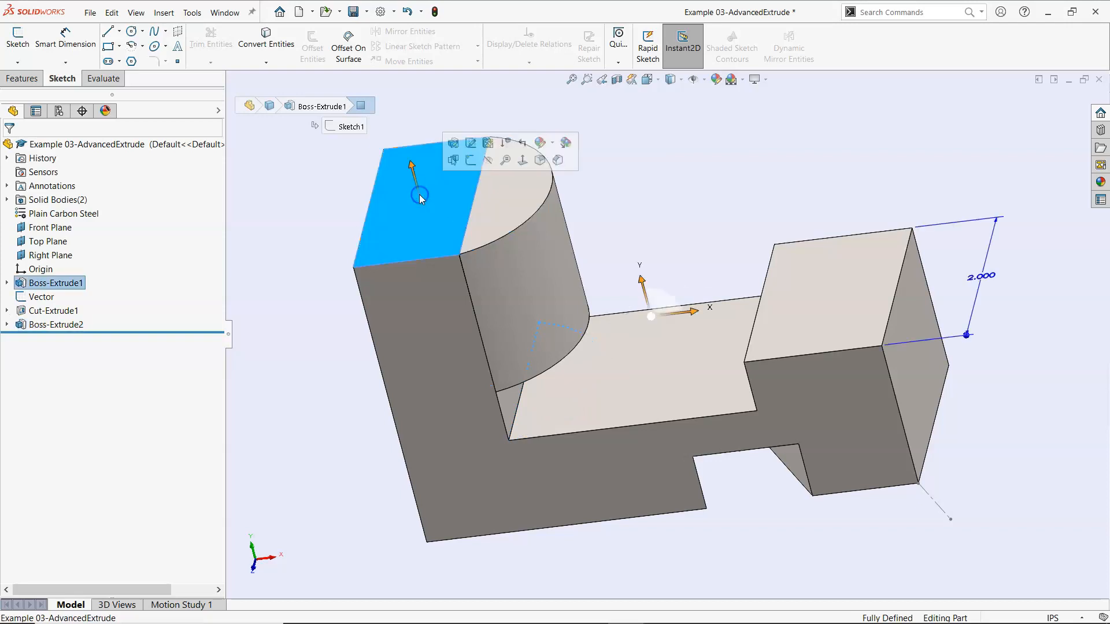
left_click(438, 318)
left_click(293, 277)
Step: Edit the half-round boss extrusion and turn merging of its result back on
left_click(51, 327)
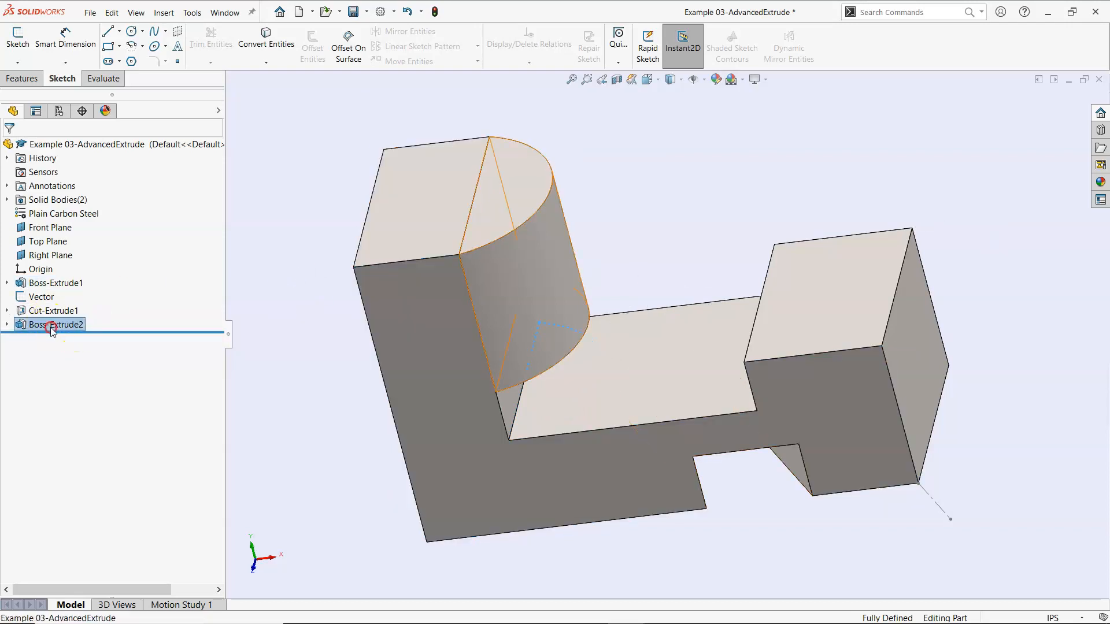
right_click(51, 328)
left_click(68, 296)
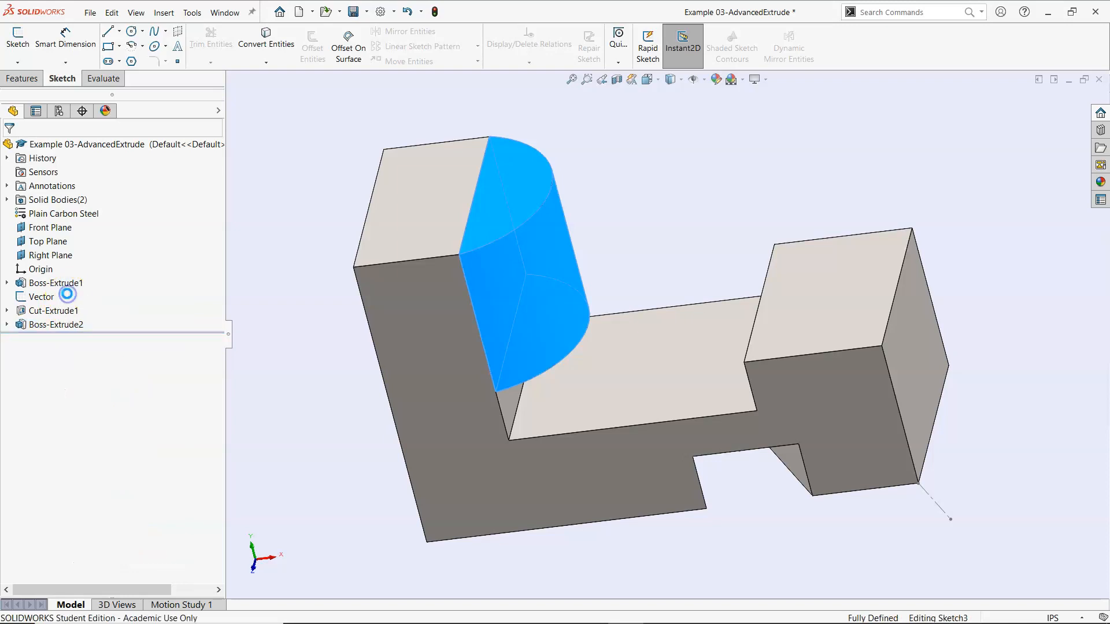
left_click(77, 323)
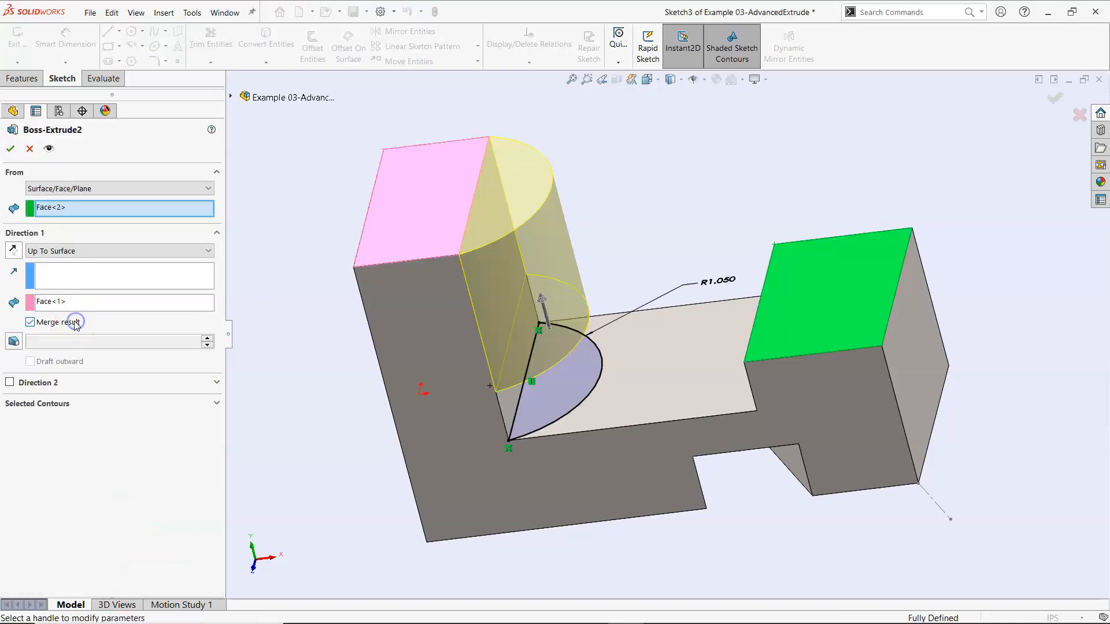
left_click(11, 148)
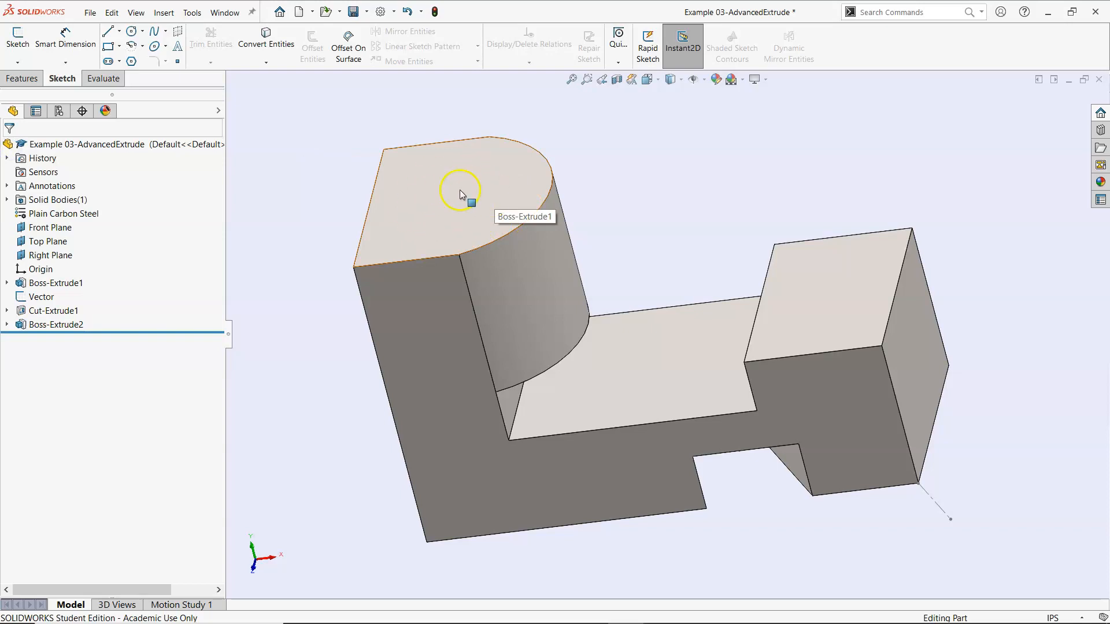
Step: Pull the merged top face of the tall block and half-round boss upward and check it in the front view
left_click(451, 190)
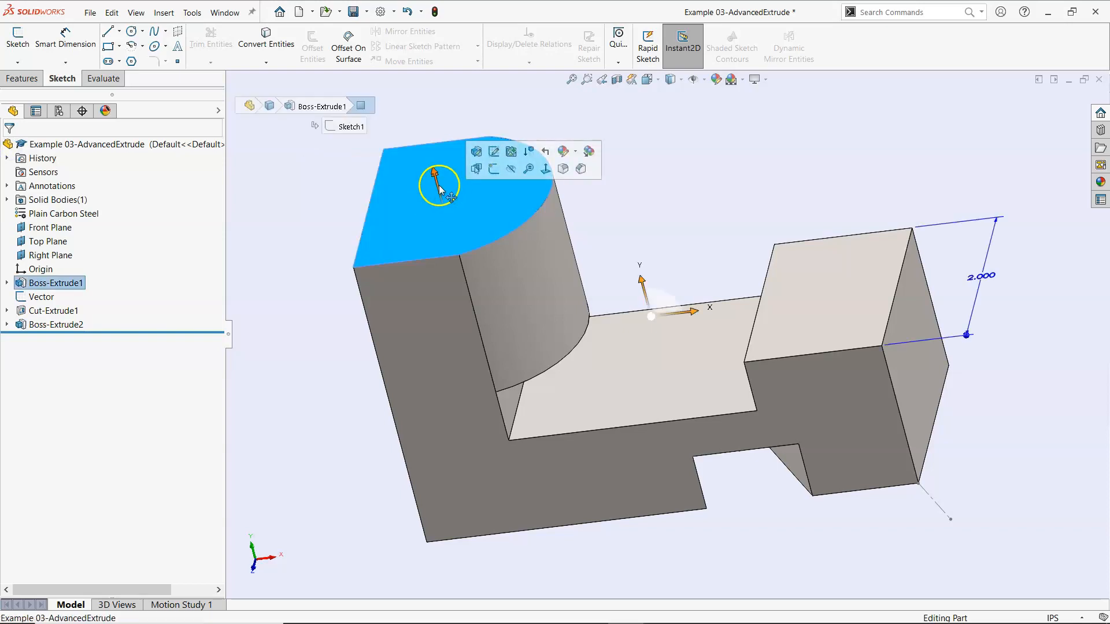
left_click_drag(422, 145, 434, 179)
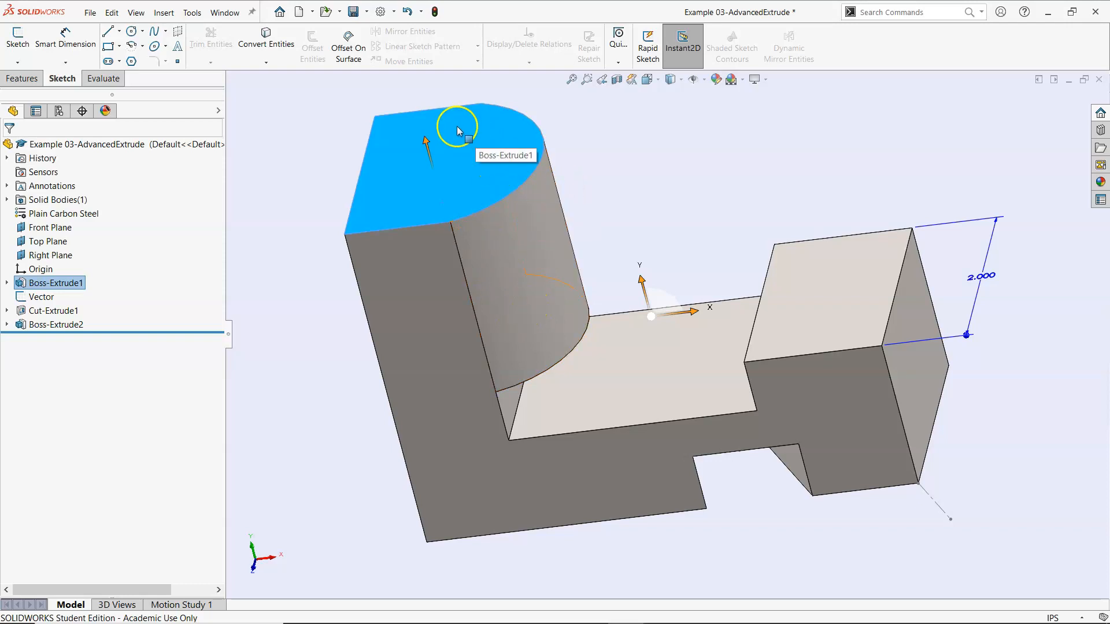
middle_click_drag(319, 402, 306, 399)
right_click_drag(306, 398, 253, 345)
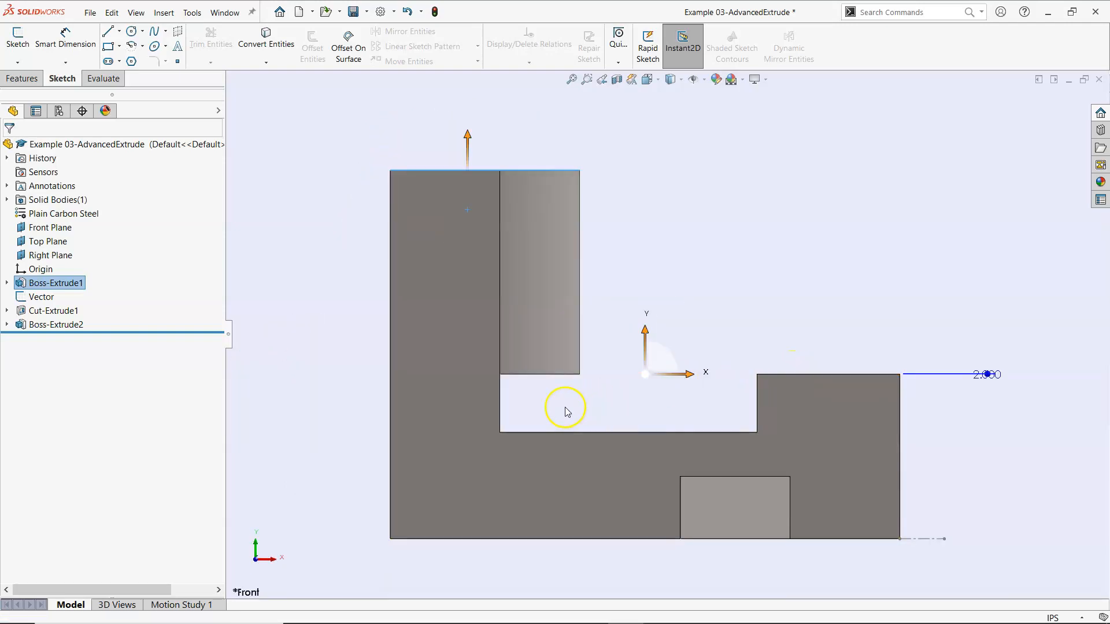
Step: Pull the short block's top face upward to raise the block and the underside of the half-round boss
middle_click_drag(620, 380, 715, 319)
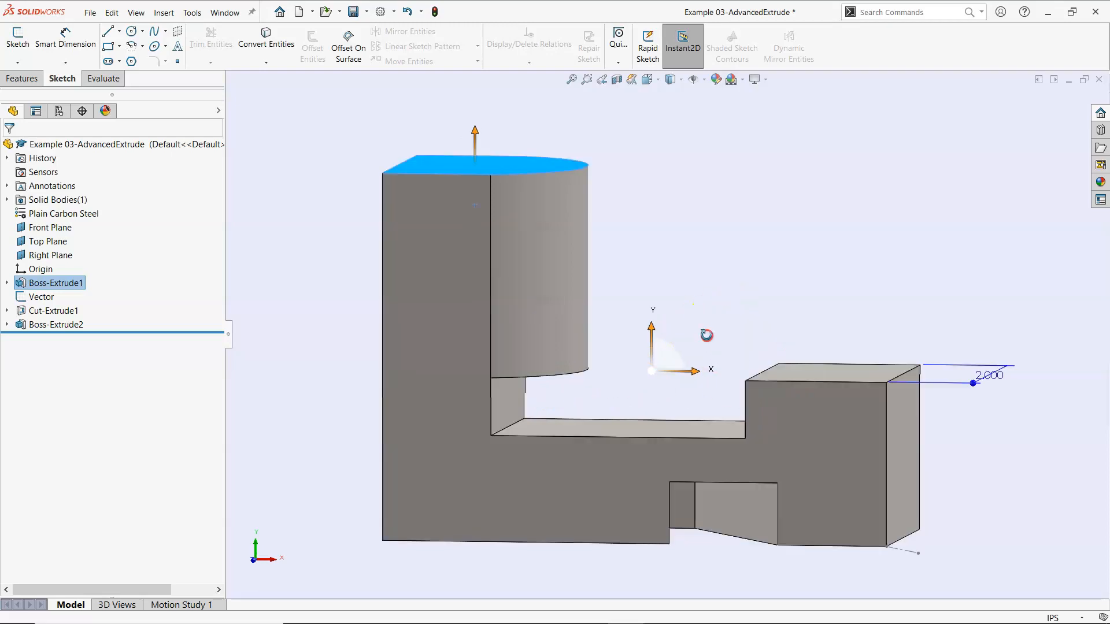
left_click(841, 362)
left_click_drag(842, 362, 841, 285)
left_click(305, 361)
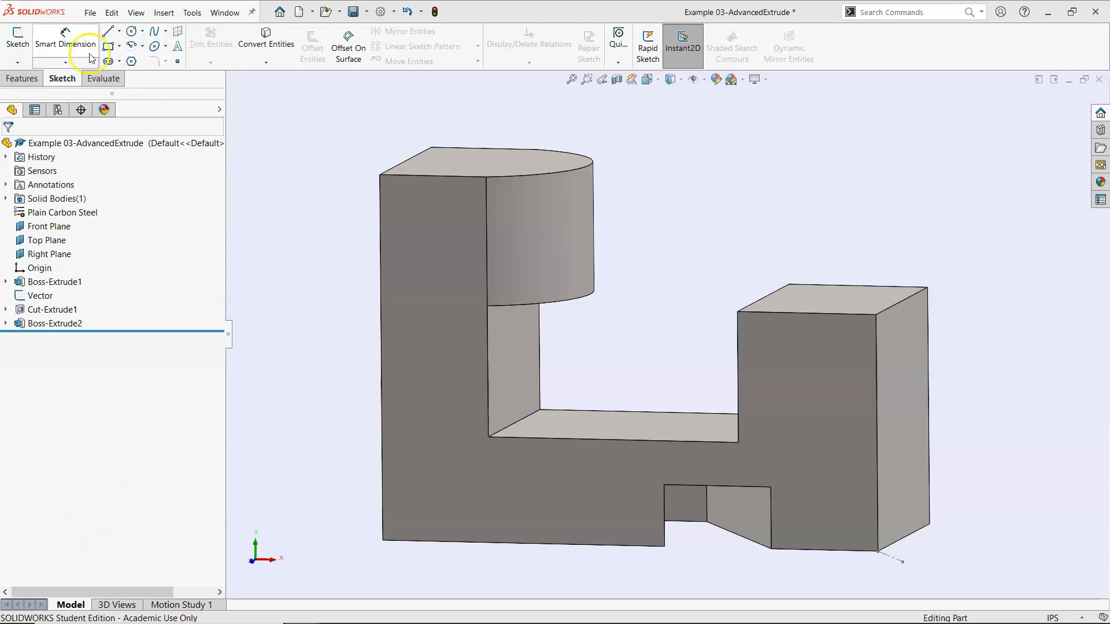
Step: On the short block's outer end face, sketch a horizontal centerpoint slot above the block, about 0.75 in between arc centers and 0.31 in wide
left_click(18, 38)
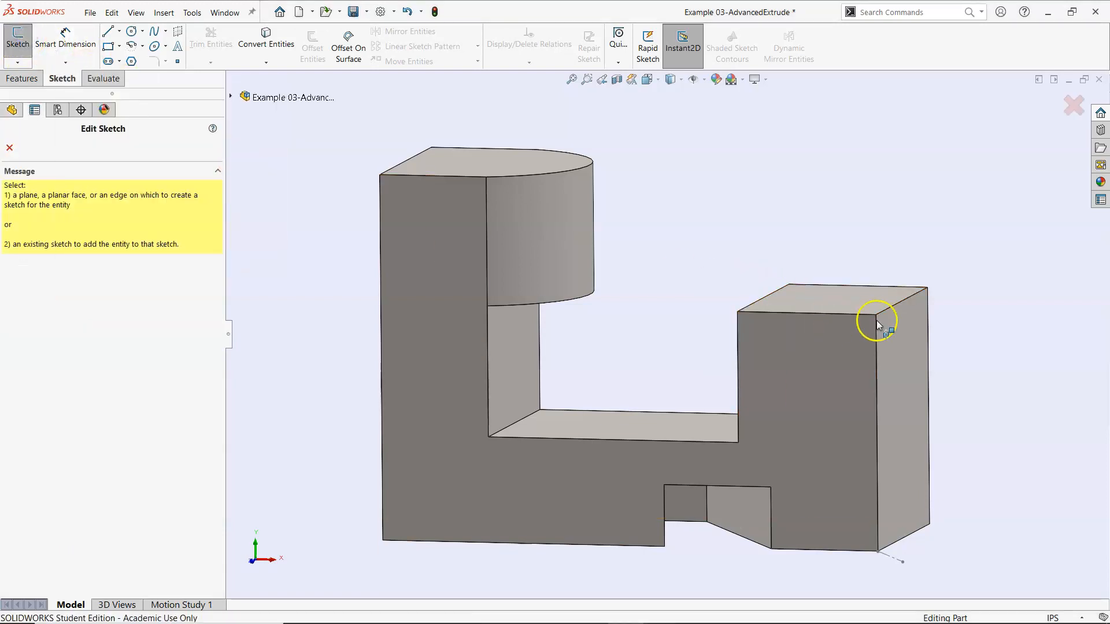
left_click(907, 327)
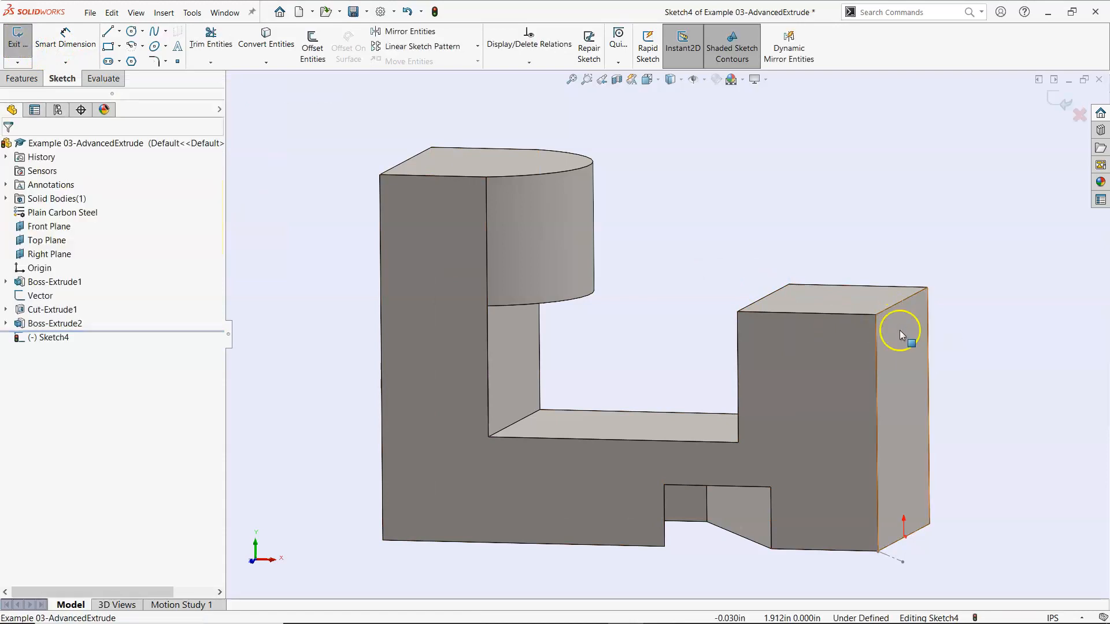
right_click_drag(830, 248, 870, 271)
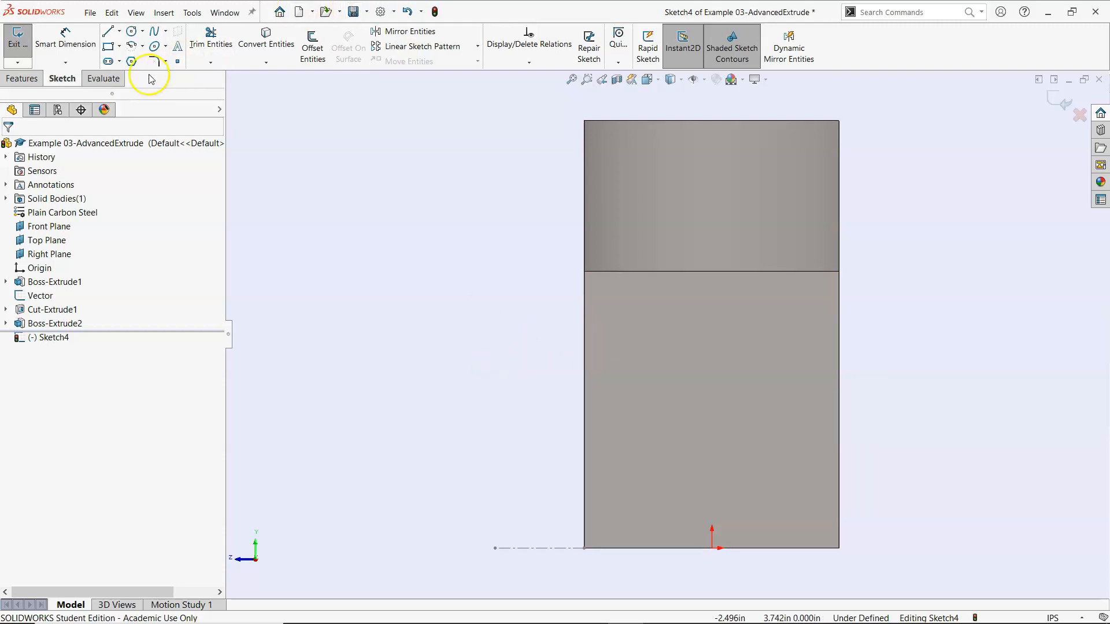
left_click(117, 63)
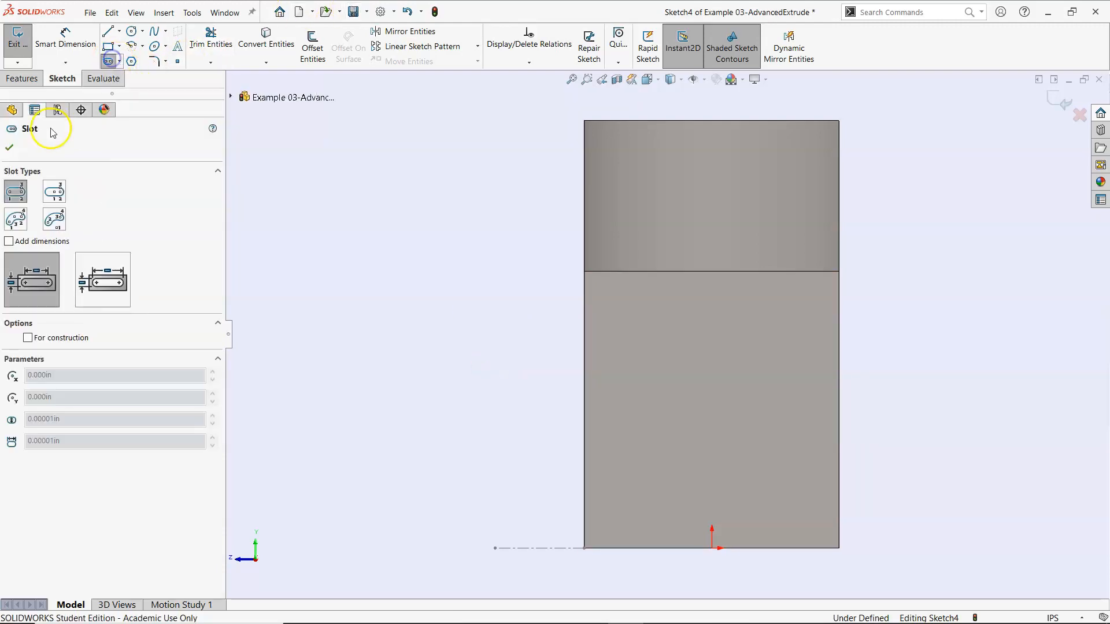
left_click(56, 192)
left_click(692, 192)
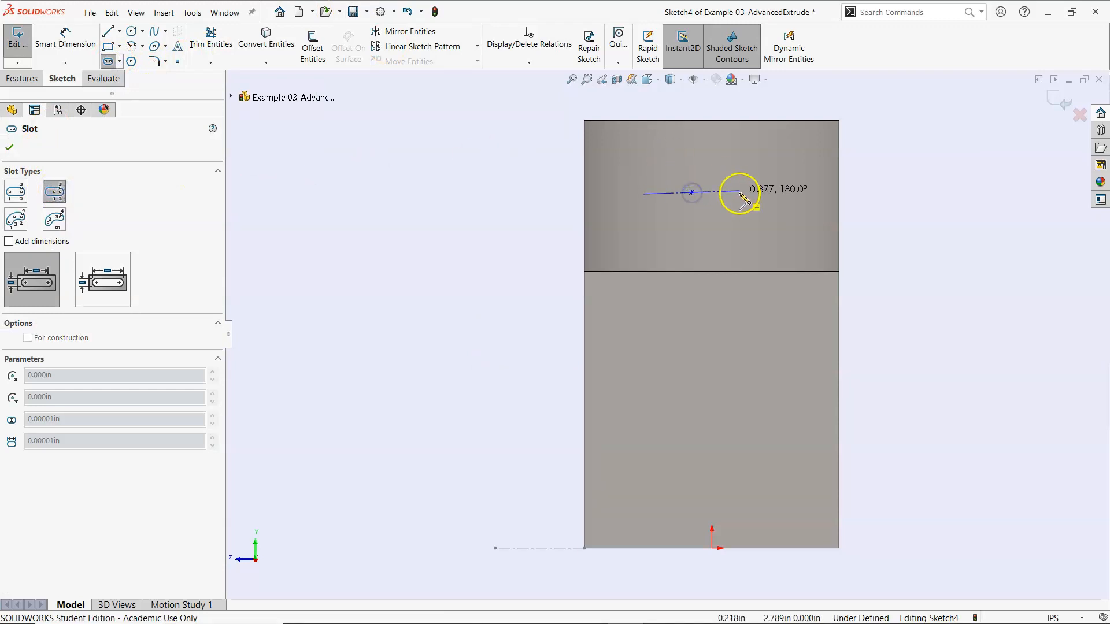
left_click(740, 192)
left_click(729, 173)
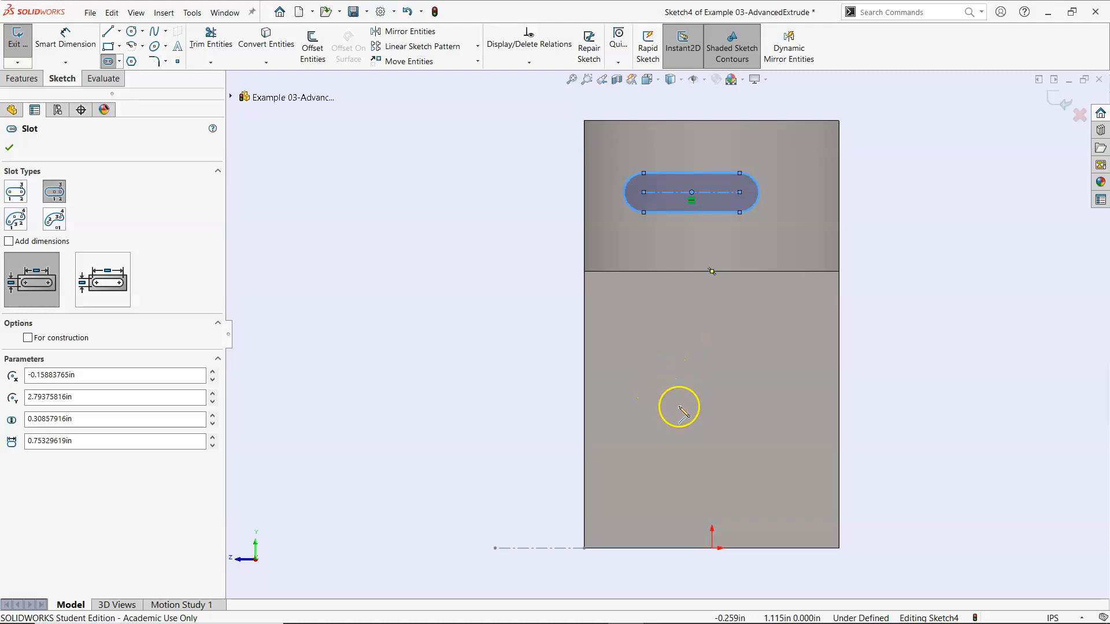
key("Escape")
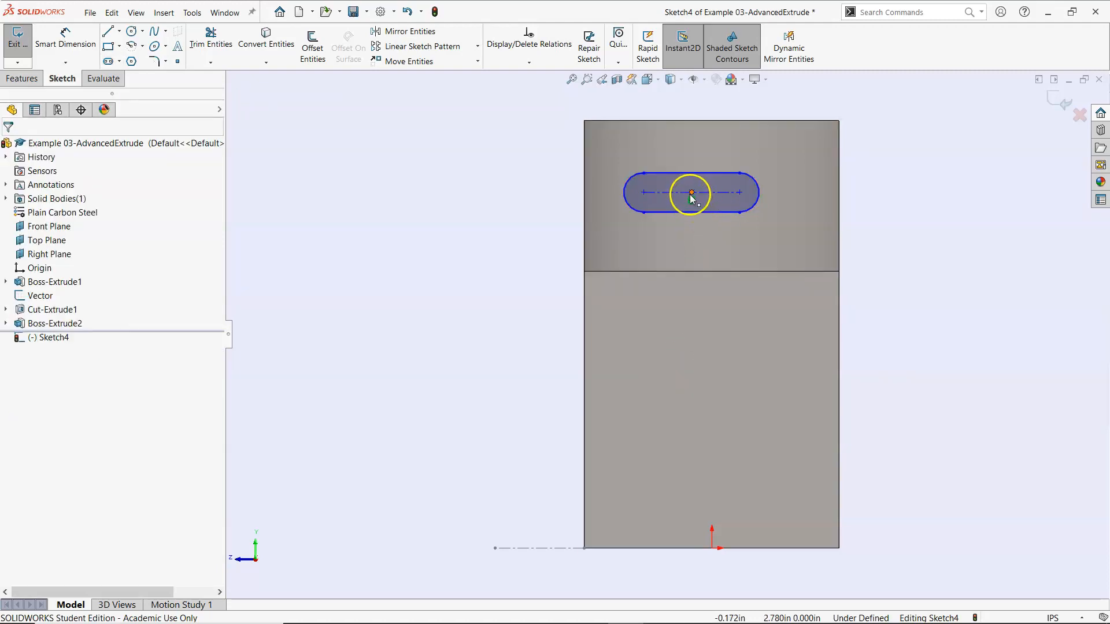
Step: Add a Vertical relation between the slot's center point and the origin
left_click(692, 193)
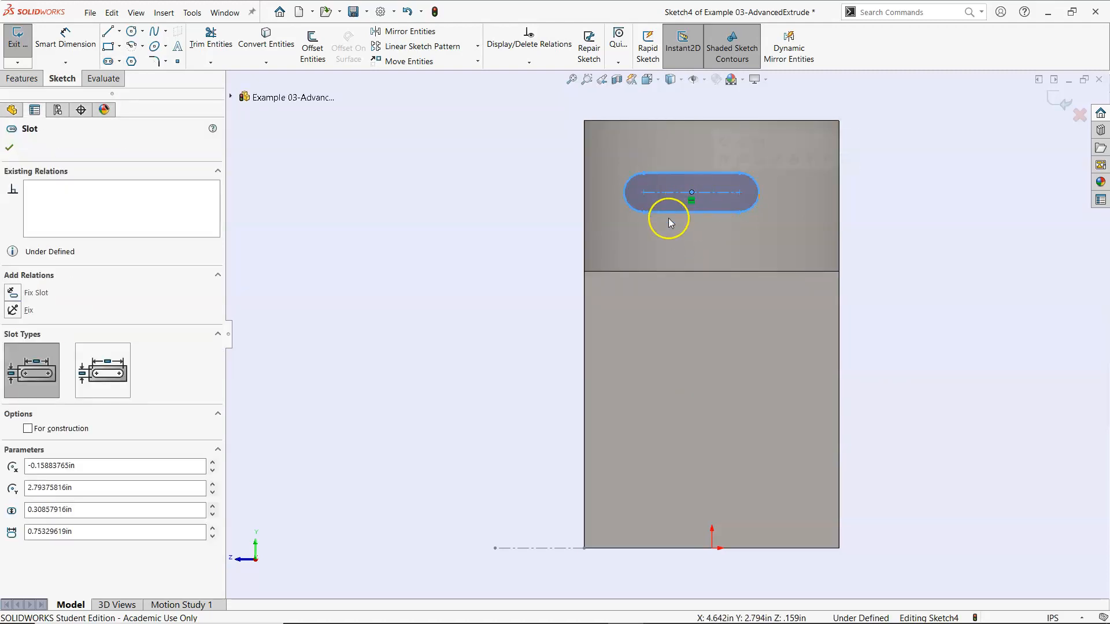
left_click(712, 551, "ctrl")
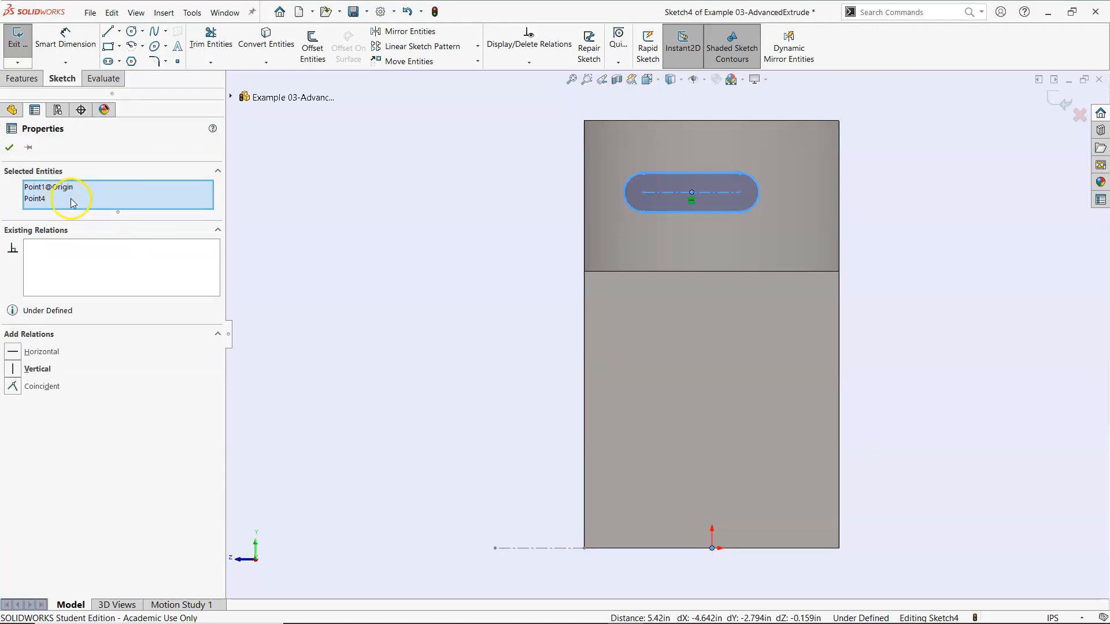
left_click(13, 369)
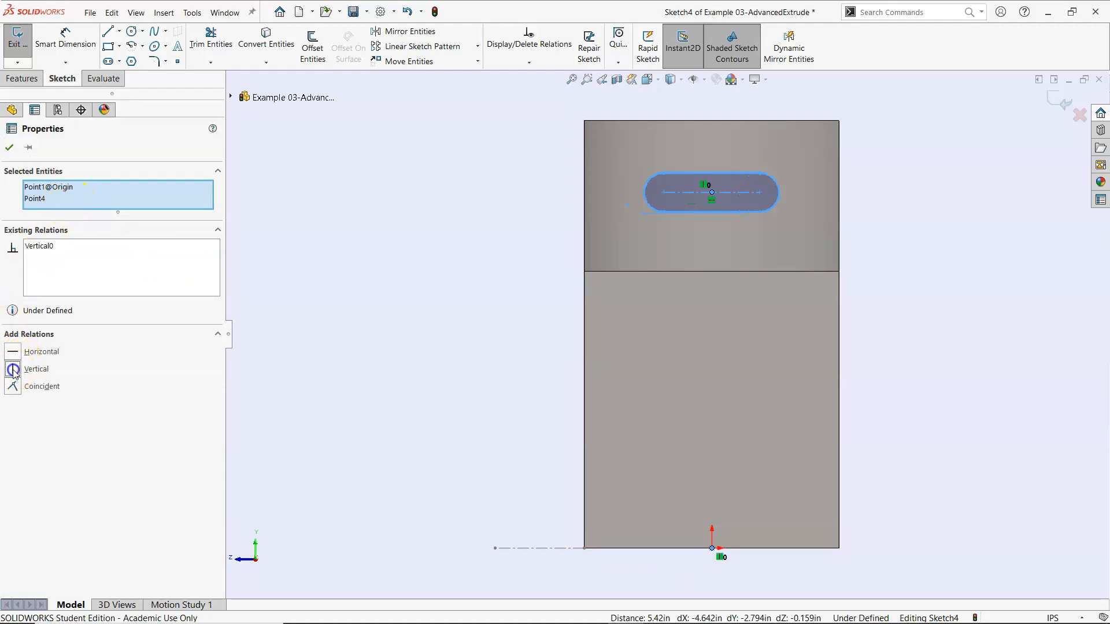
Step: Dimension the slot's end radius to 0.2 in and the distance between its arc centers to 0.75 in
right_click_drag(439, 176, 462, 118)
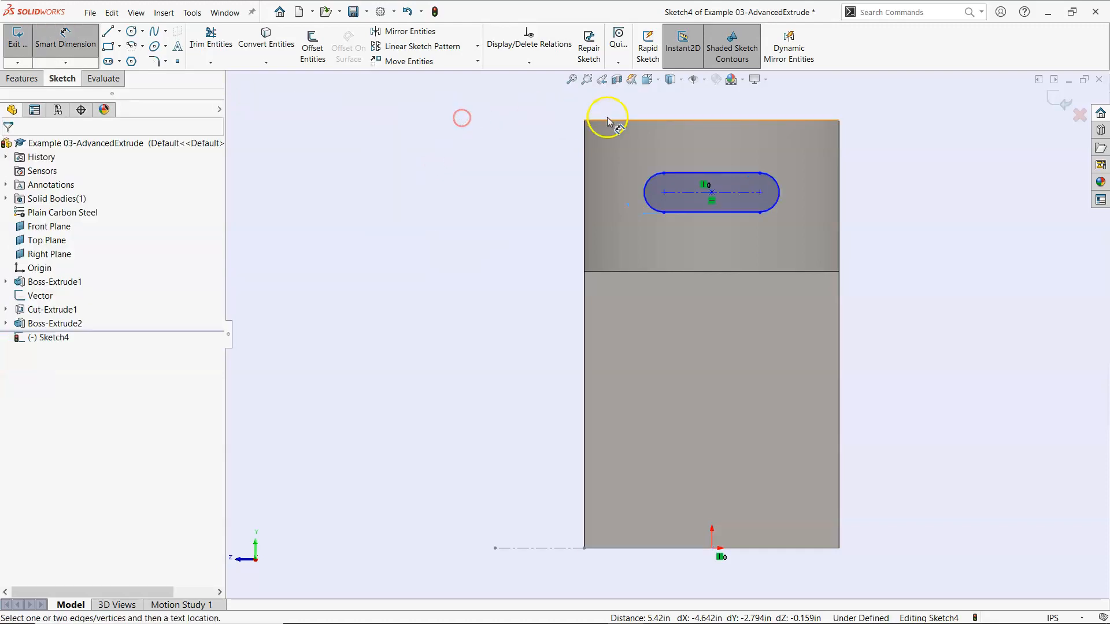
left_click(649, 184)
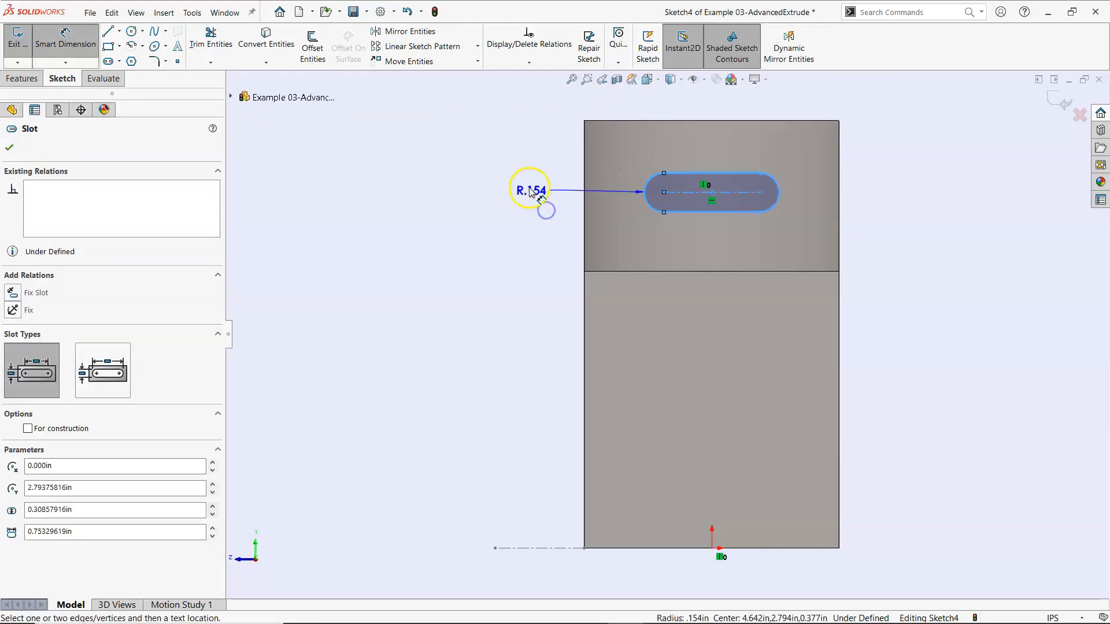
left_click(498, 232)
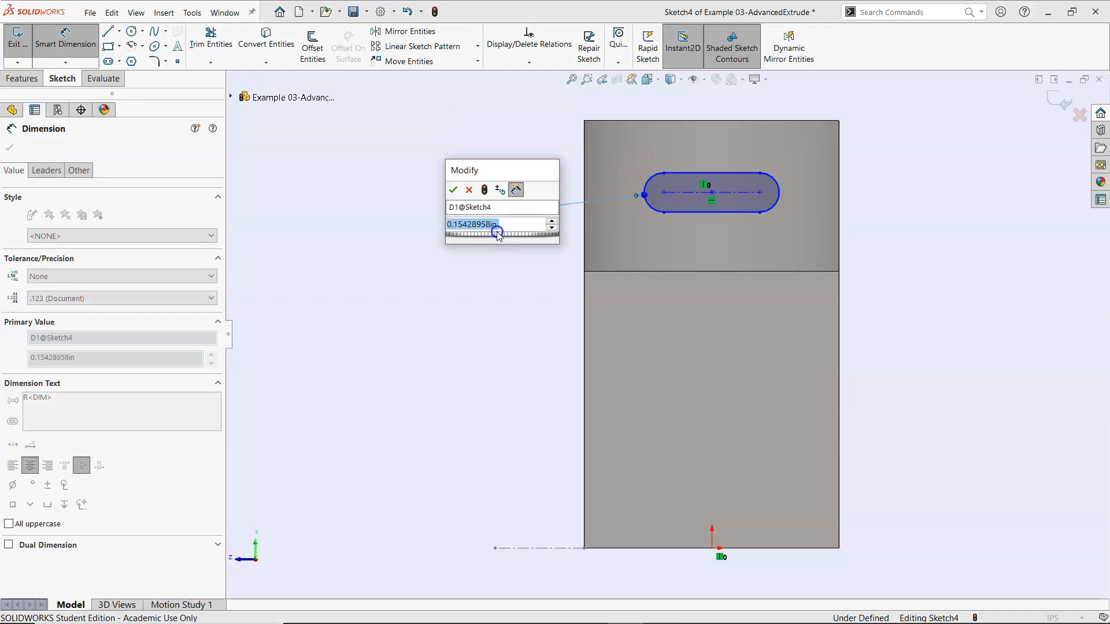
type(".2")
key("Return")
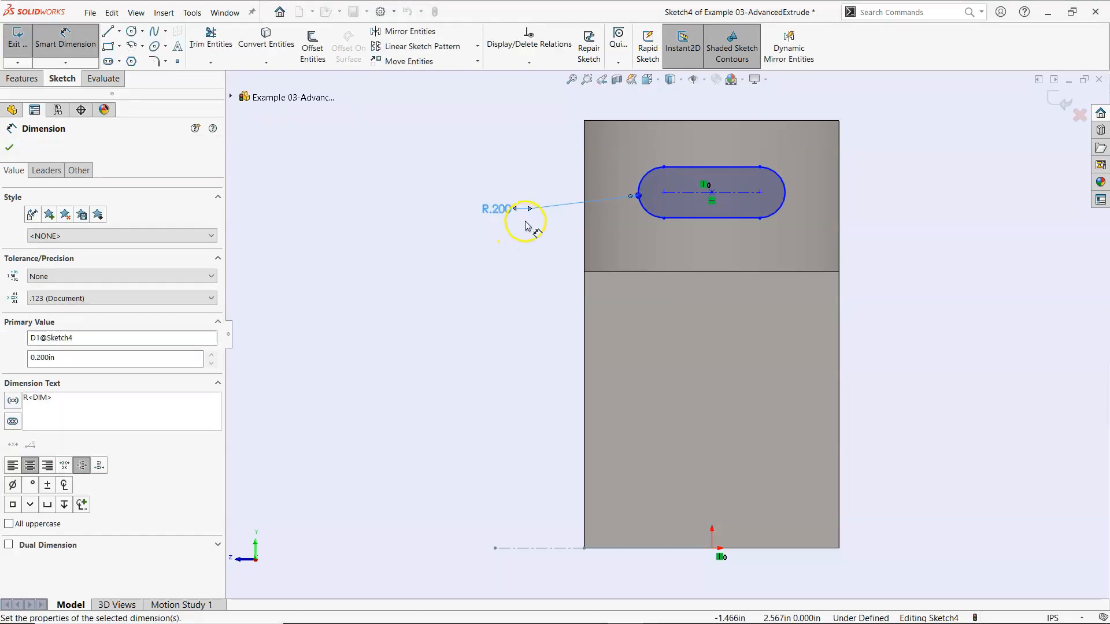
left_click(683, 193)
left_click(710, 144)
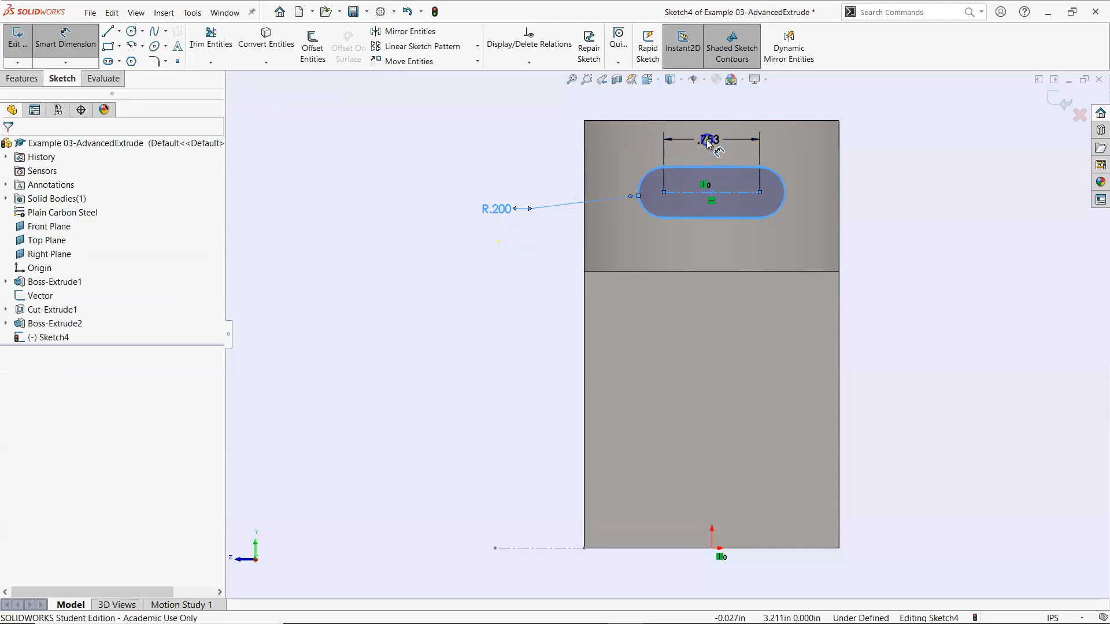
type(".75")
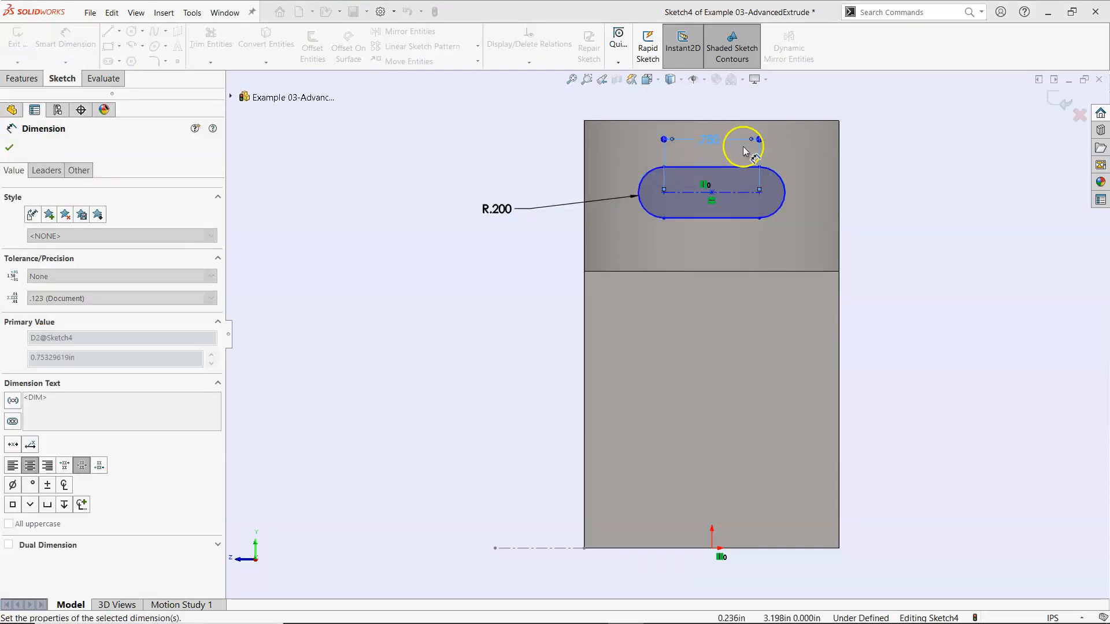
key("Return")
Step: Position the slot's upper edge 0.5 in below the top edge of the tall block and exit the sketch
right_click_drag(877, 181, 860, 132)
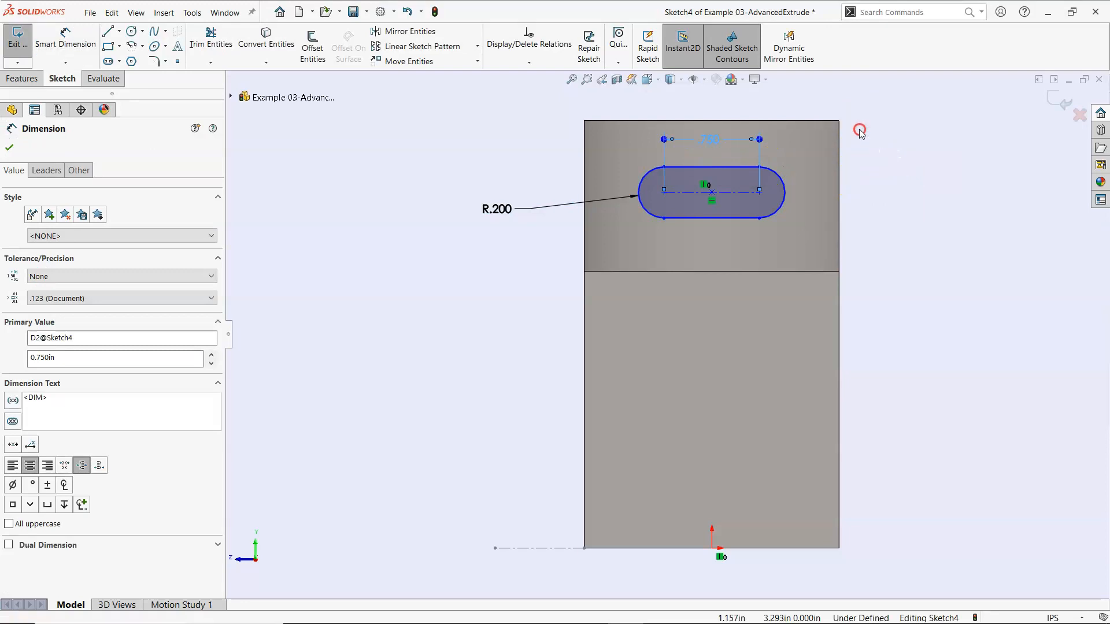
left_click(787, 121)
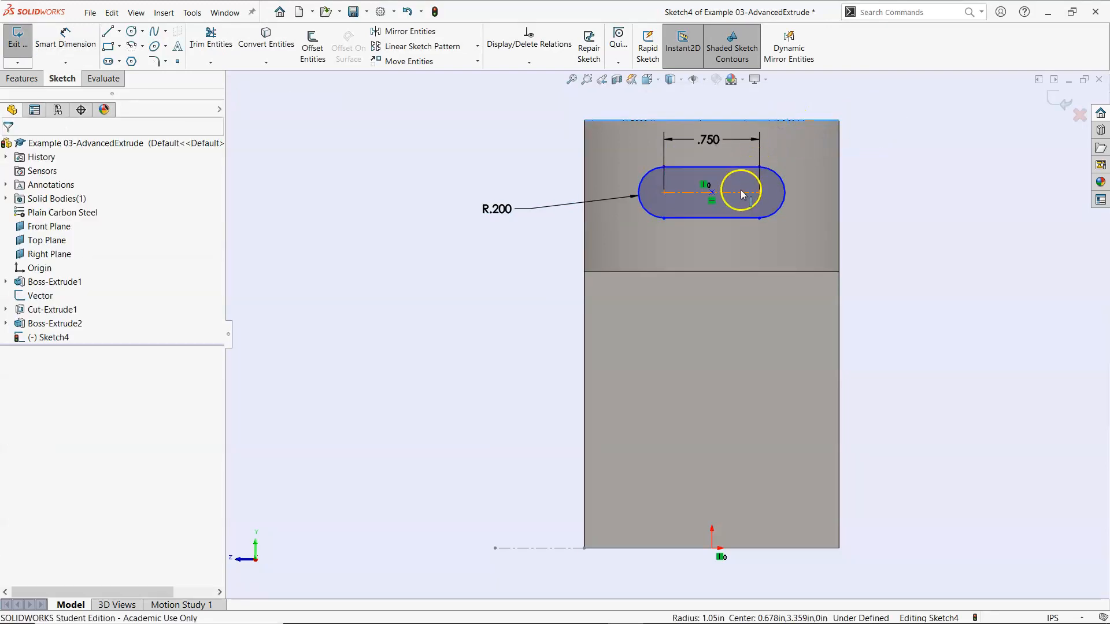
right_click_drag(878, 198, 885, 134)
left_click(814, 121)
left_click(742, 167)
left_click(896, 155)
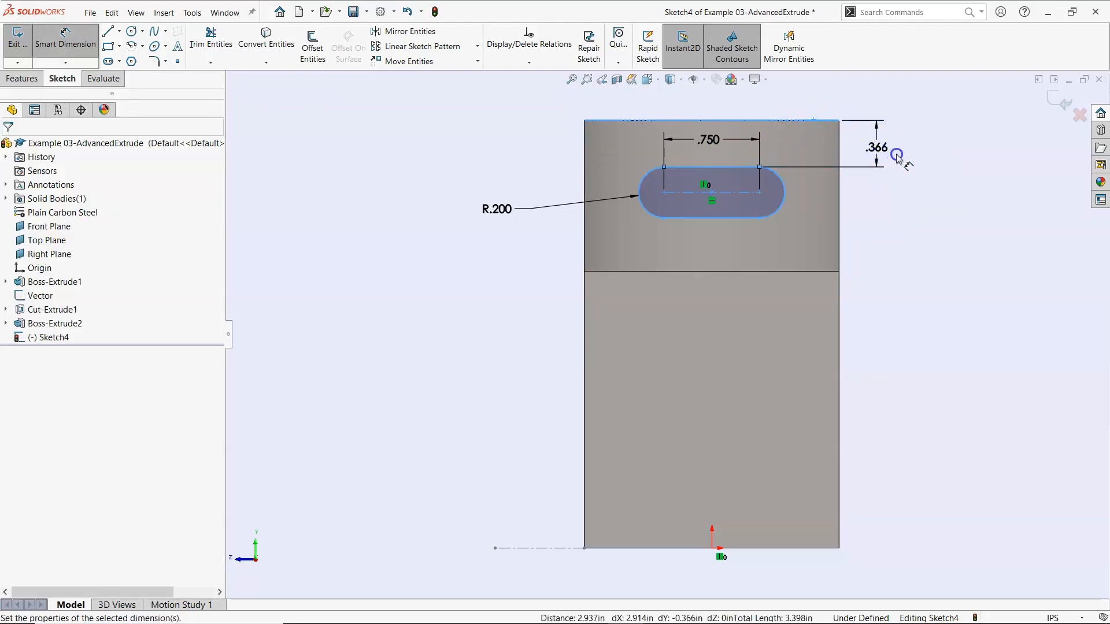
type(".5")
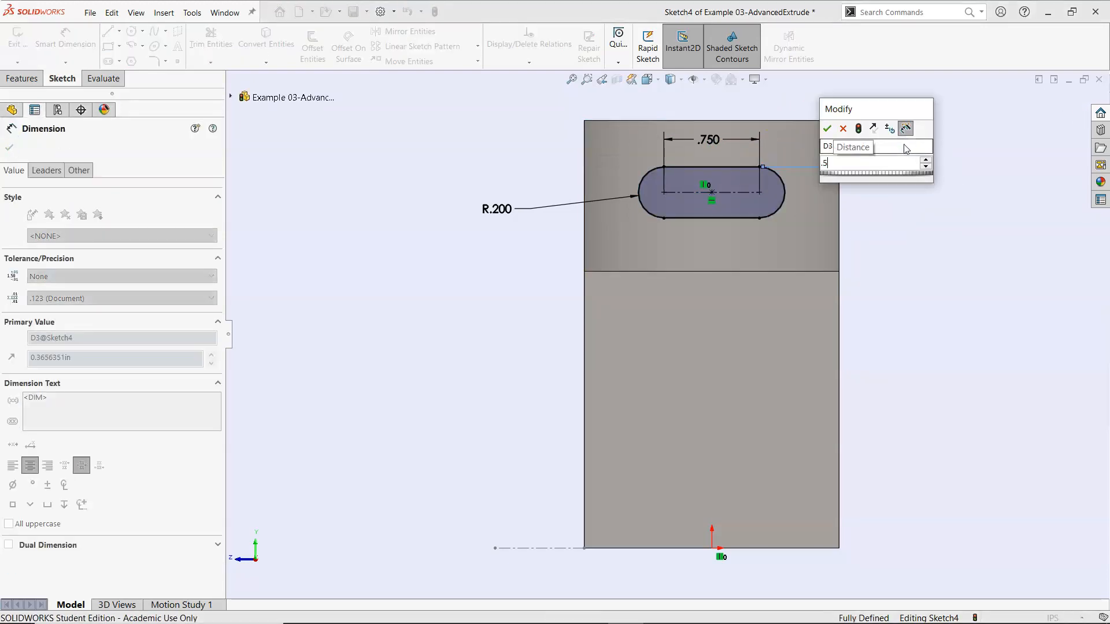
key("Return")
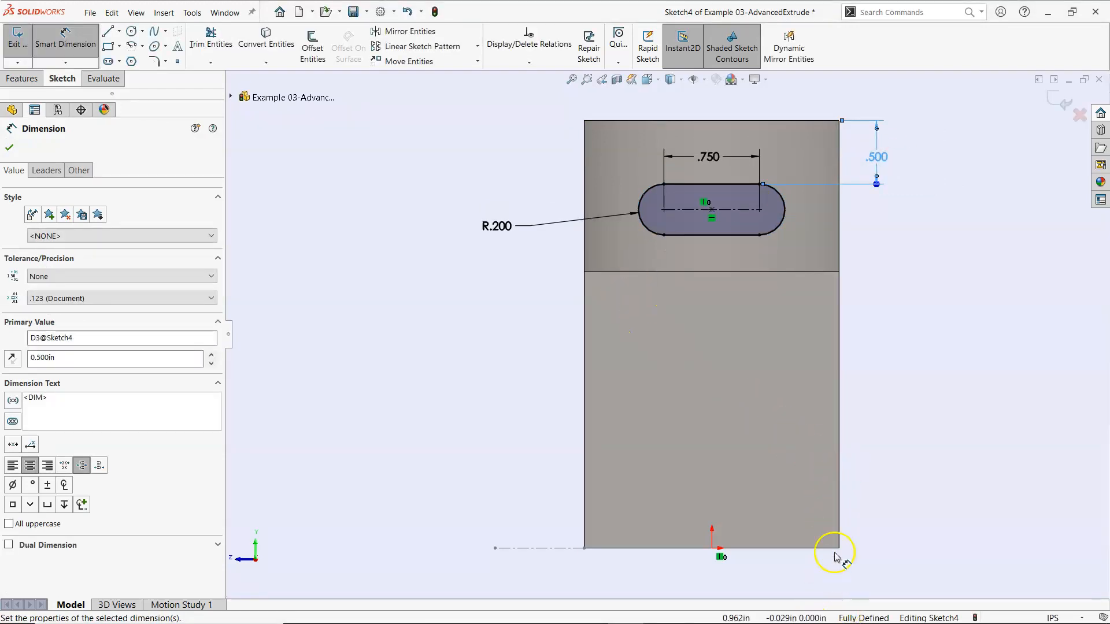
left_click(1053, 98)
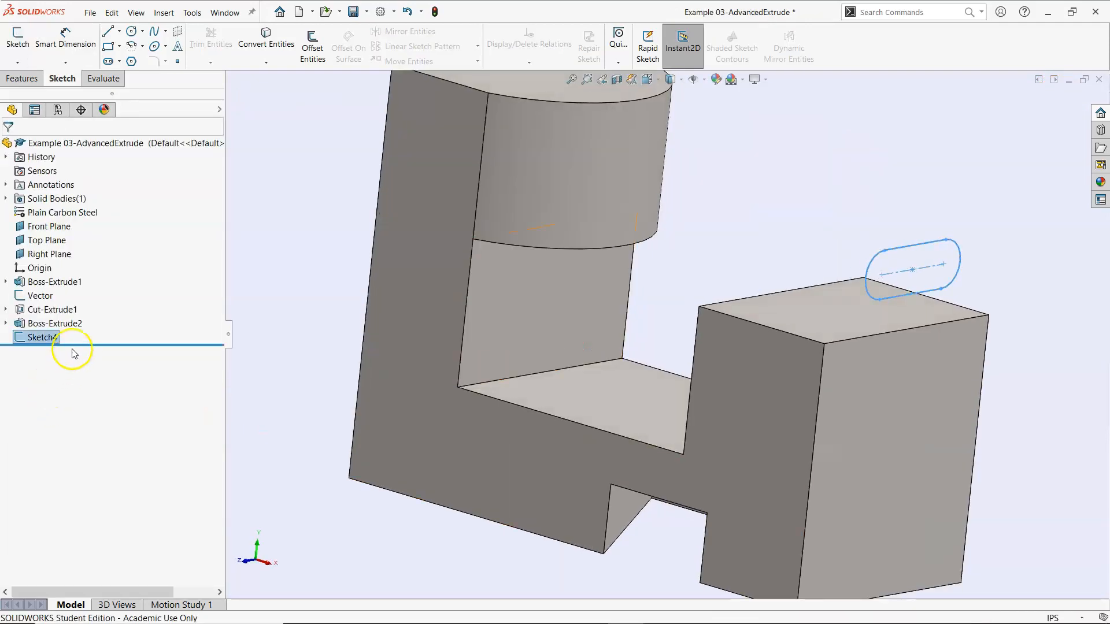
Step: Start an Extruded Cut using the slot sketch above the short block as its profile
left_click(28, 78)
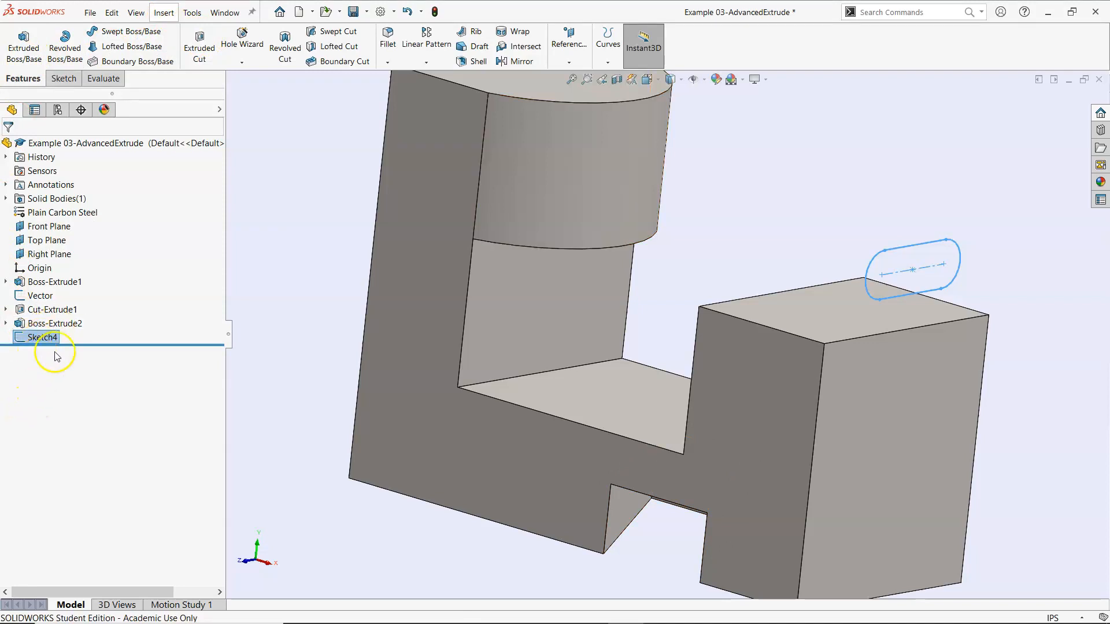
left_click(46, 295)
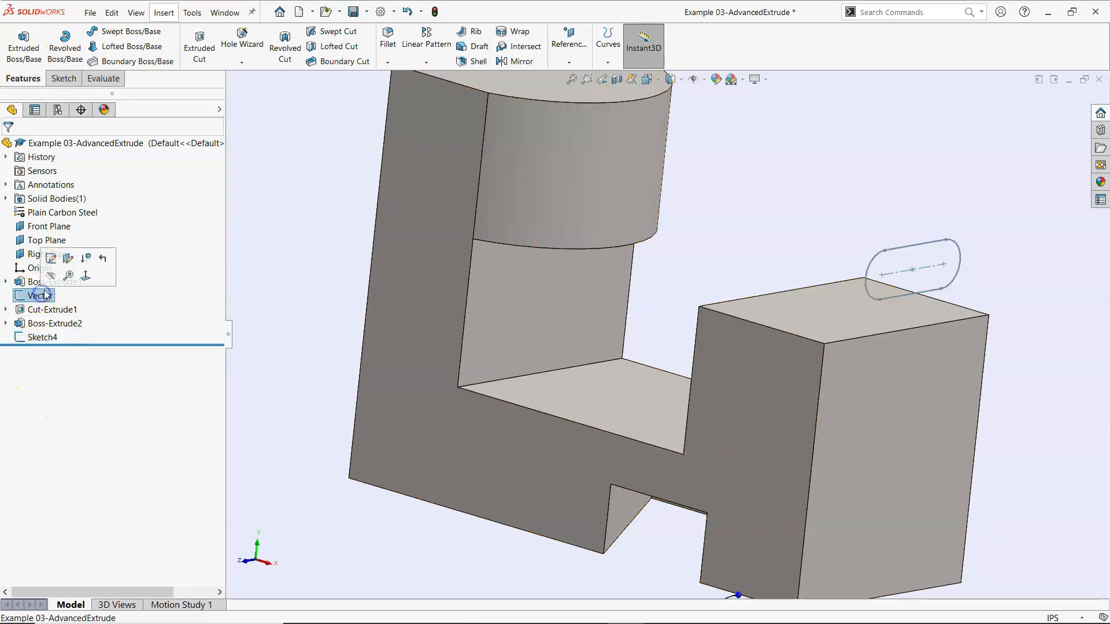
left_click(58, 282)
left_click(294, 179)
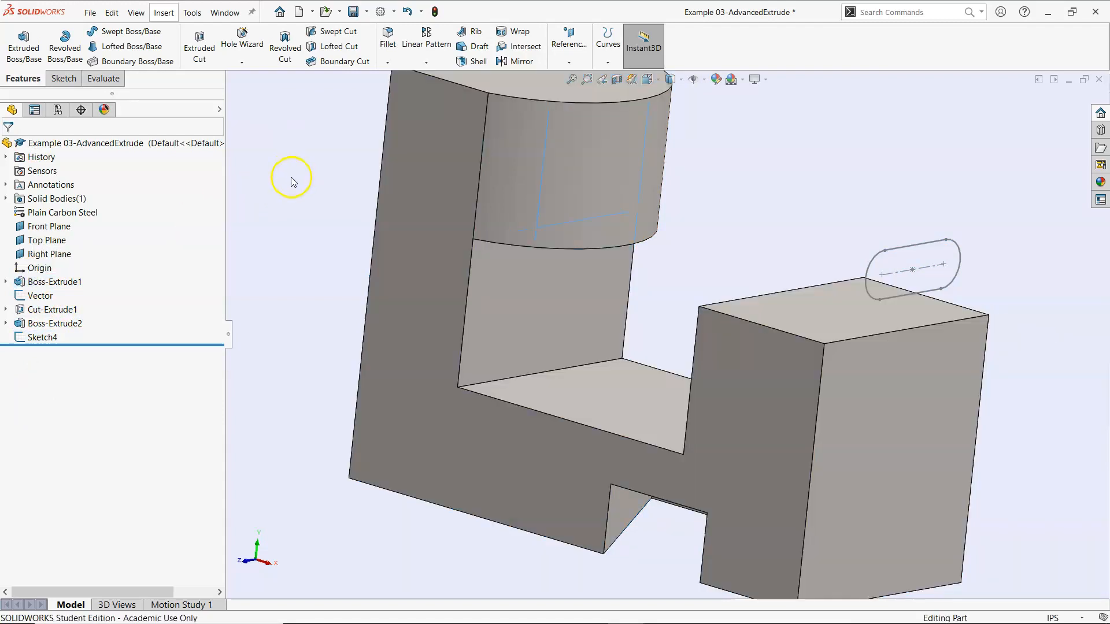
left_click(199, 53)
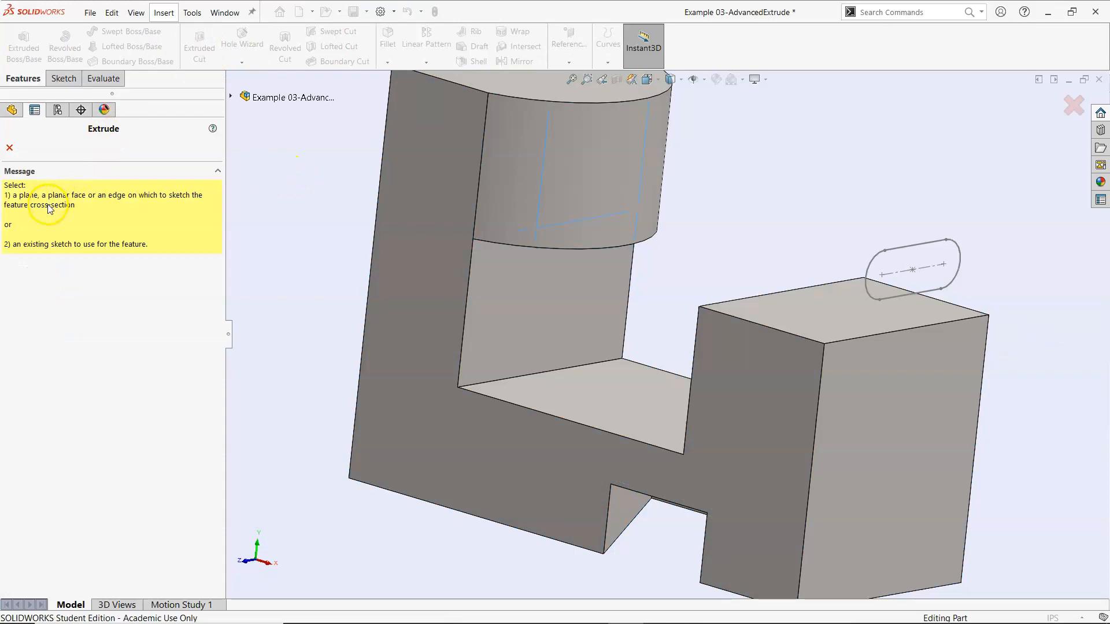
left_click(230, 97)
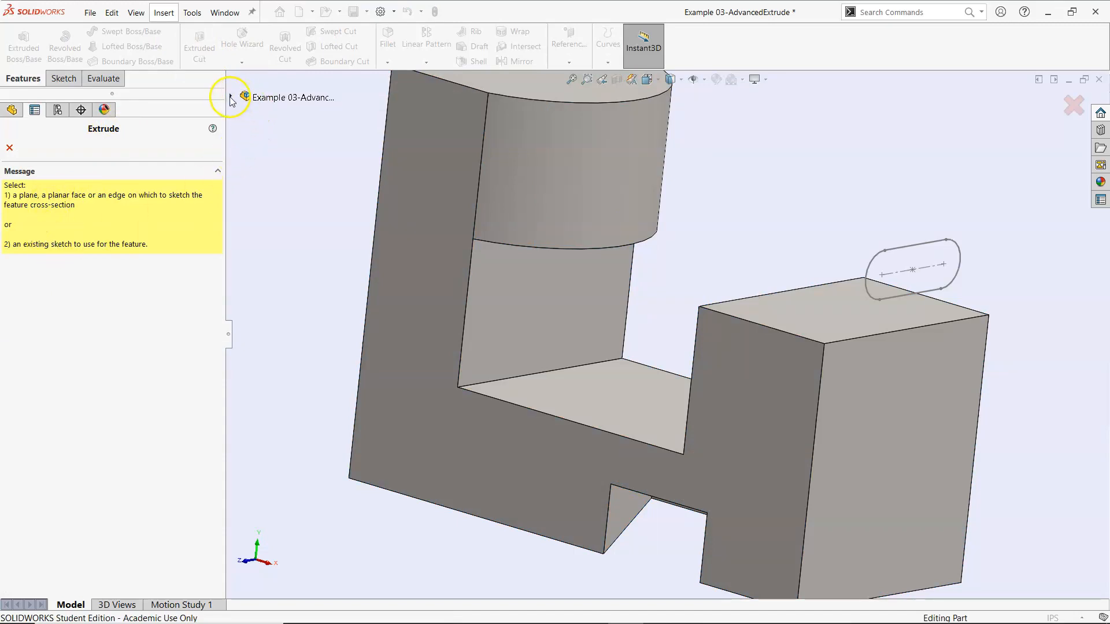
left_click(247, 292)
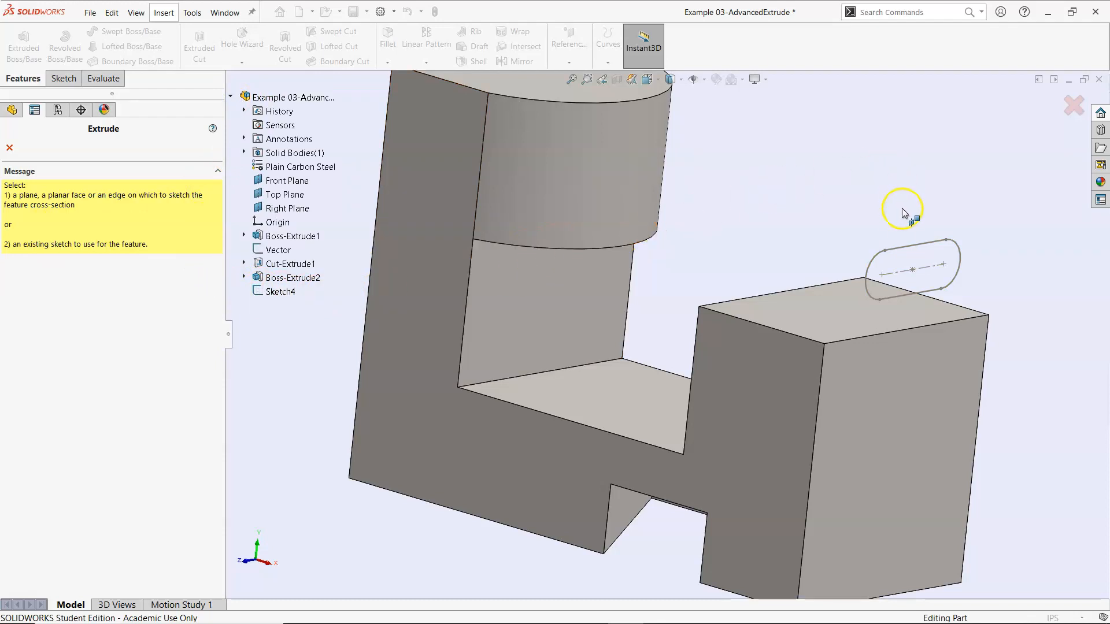
left_click(963, 267)
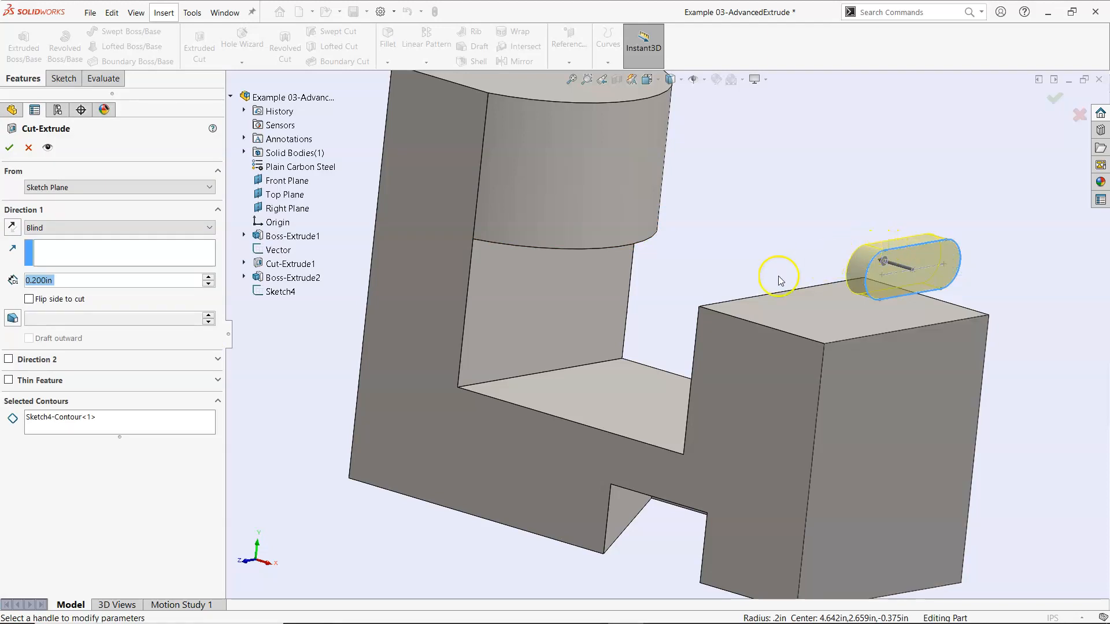
Step: Set the cut to end Offset From Surface, 0.1 in from the curved face of the half-round boss
left_click(100, 231)
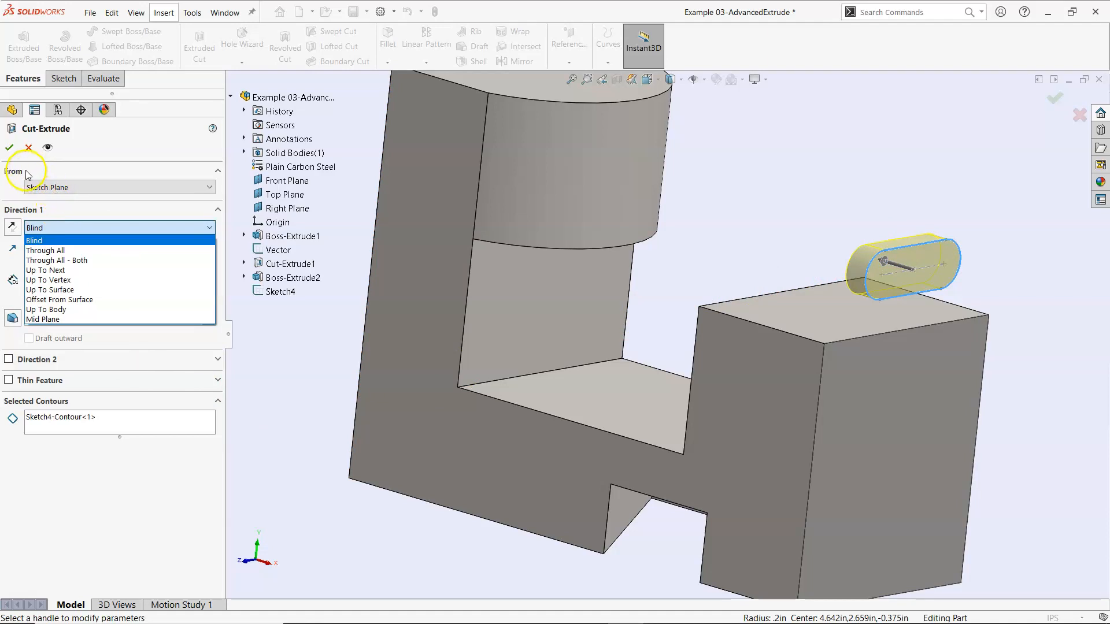
left_click(59, 301)
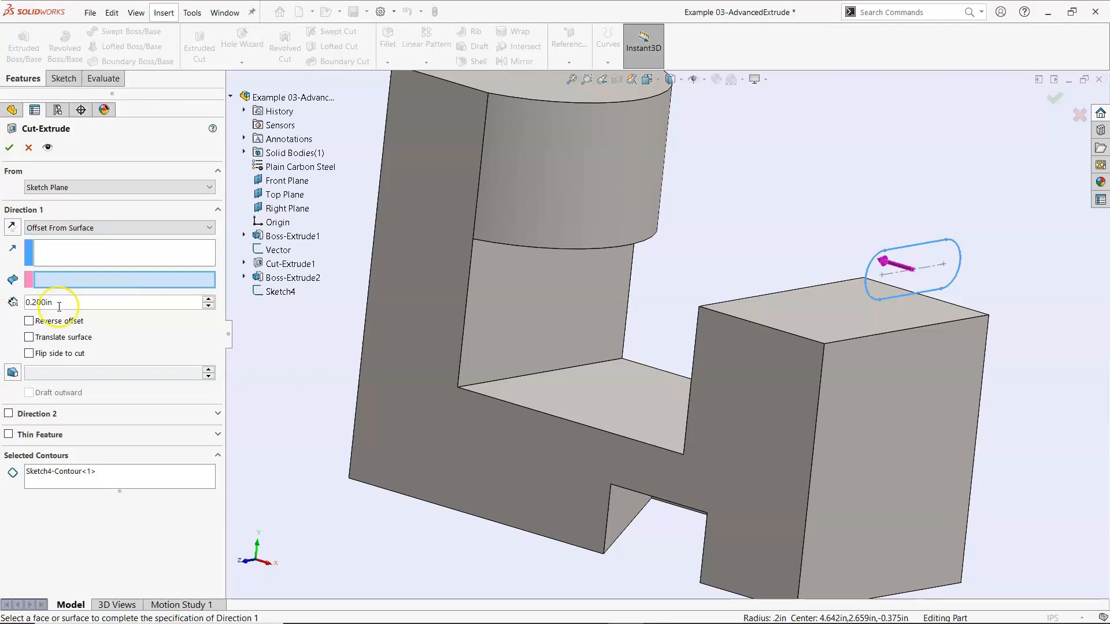
left_click(32, 302)
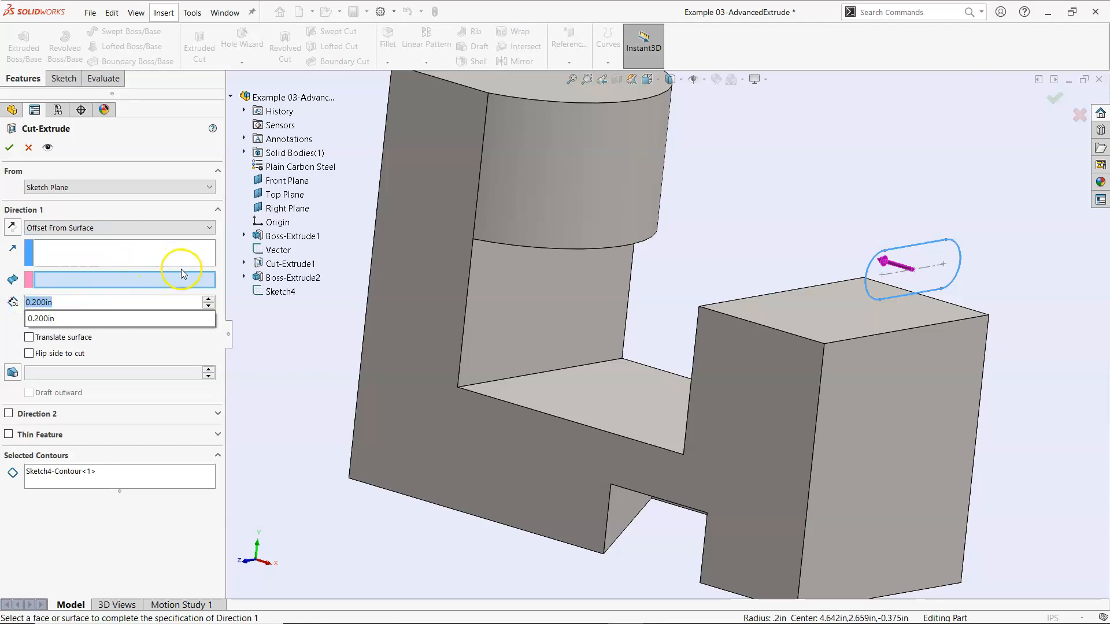
type(".1")
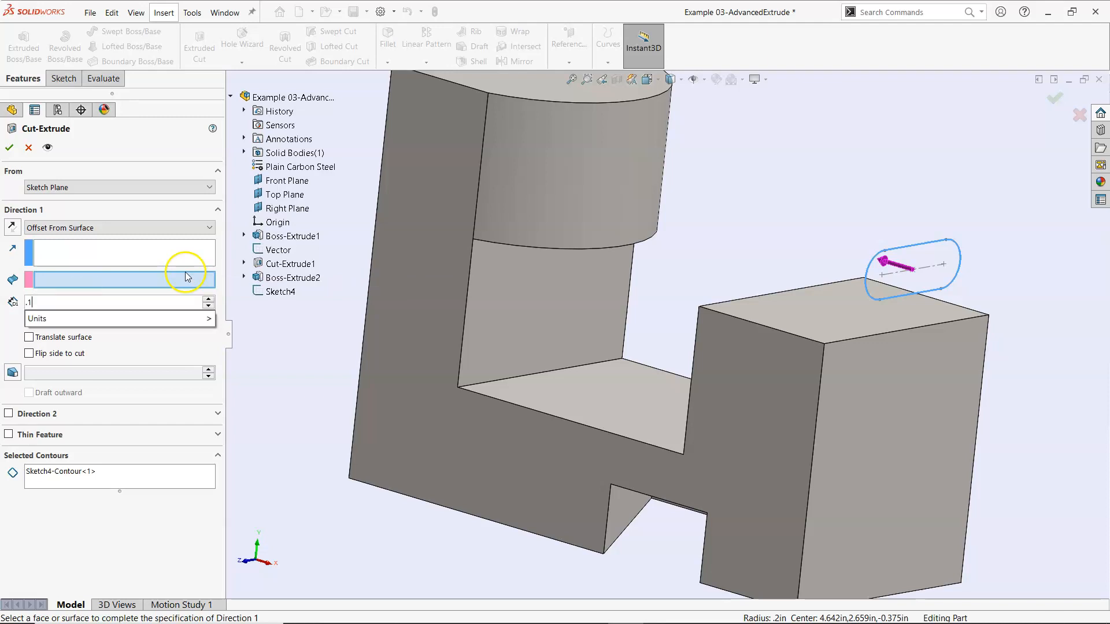
key("Return")
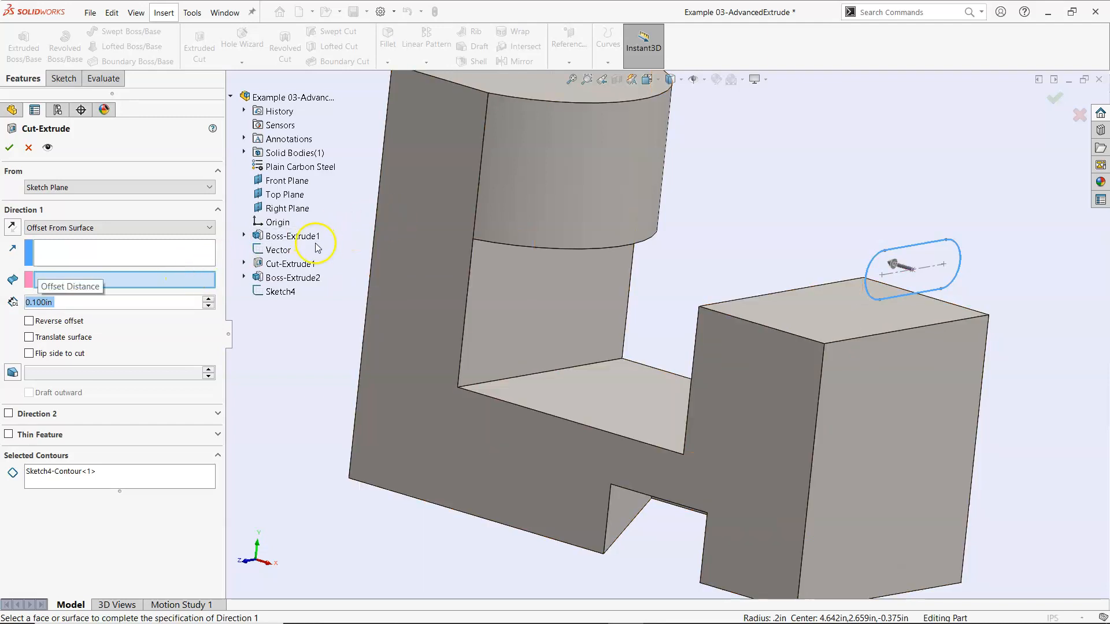
left_click(559, 168)
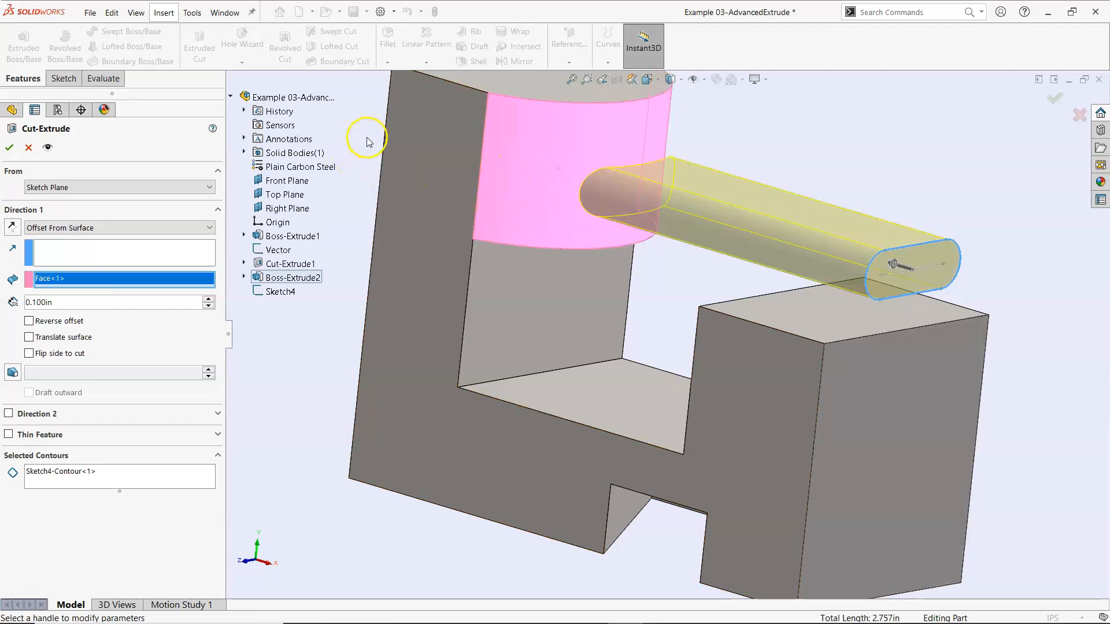
Step: Reverse the cut's offset so that it ends inside the half-round boss, and accept the cut
middle_click_drag(370, 143, 389, 287)
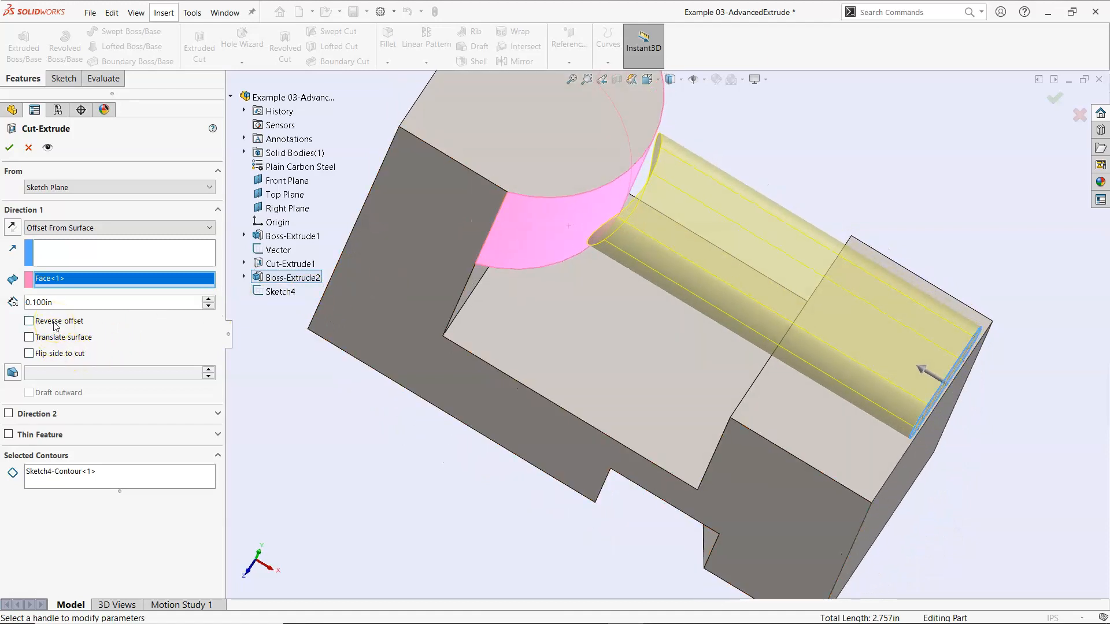
left_click(27, 256)
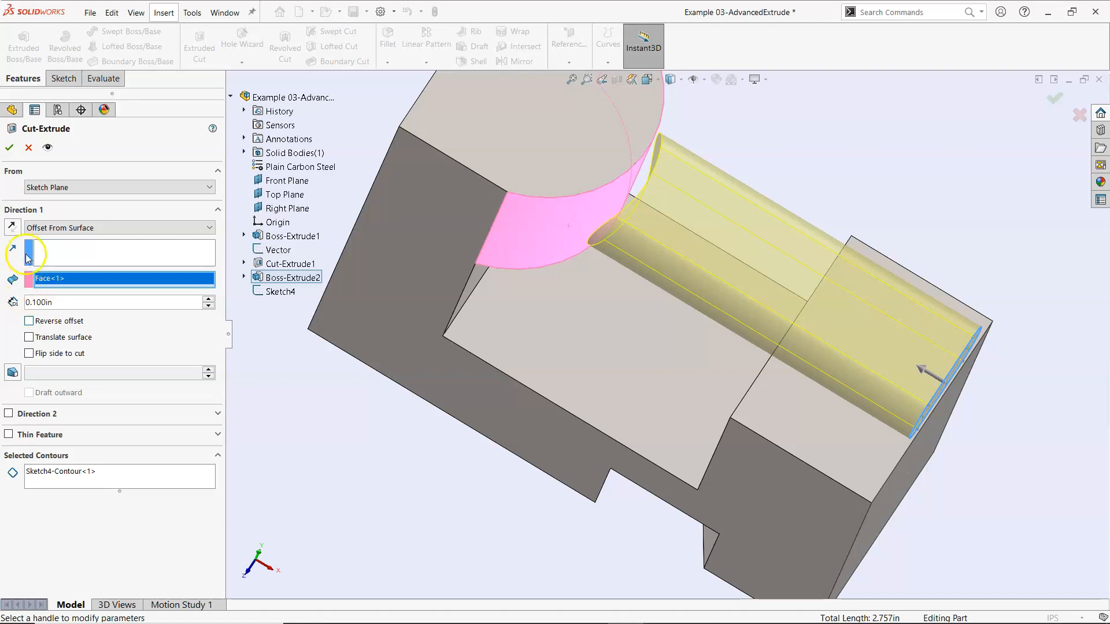
left_click(12, 226)
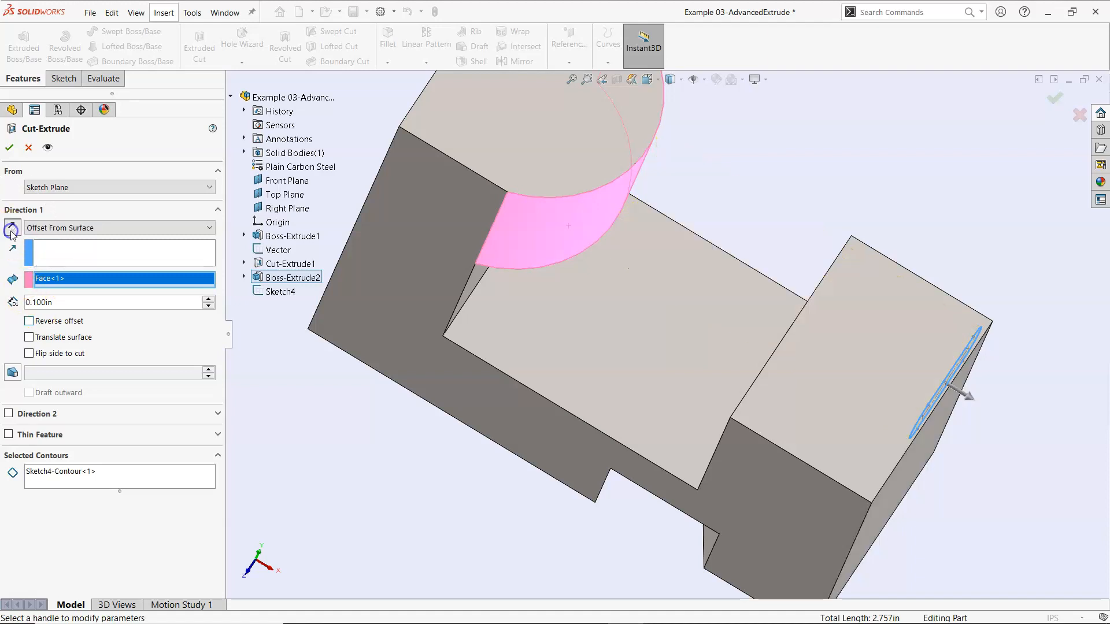
left_click(12, 231)
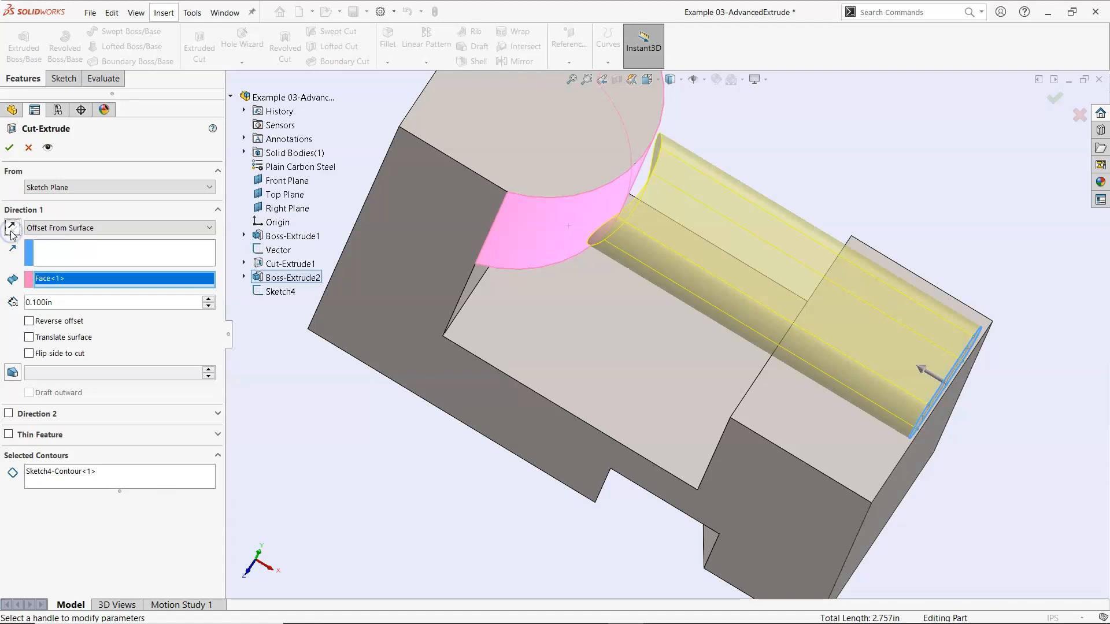
left_click(28, 321)
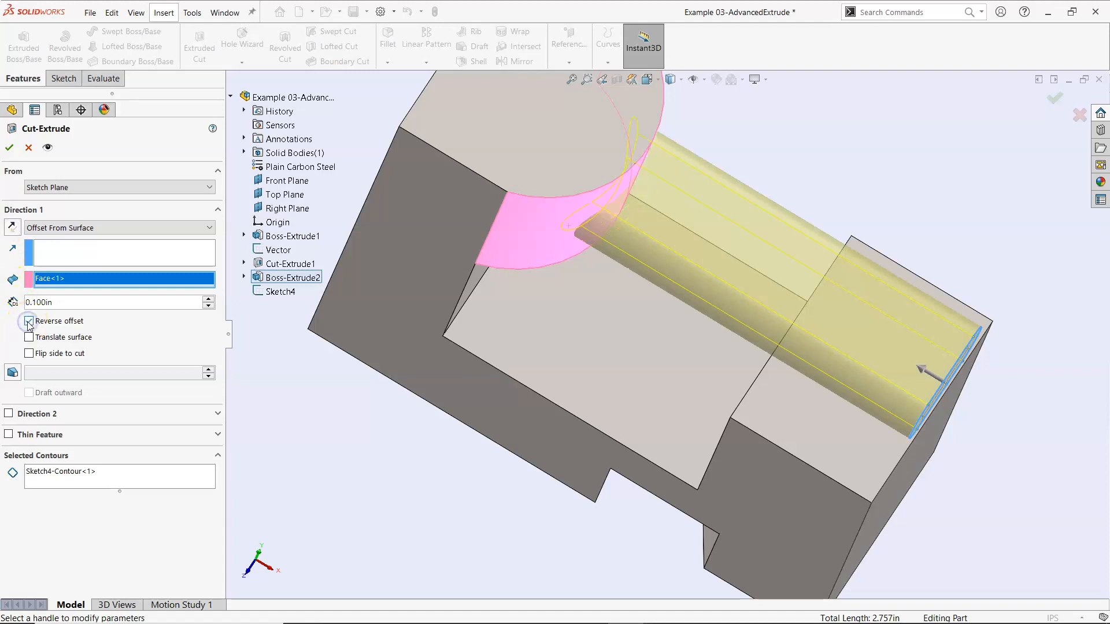
middle_click_drag(455, 138, 441, 197)
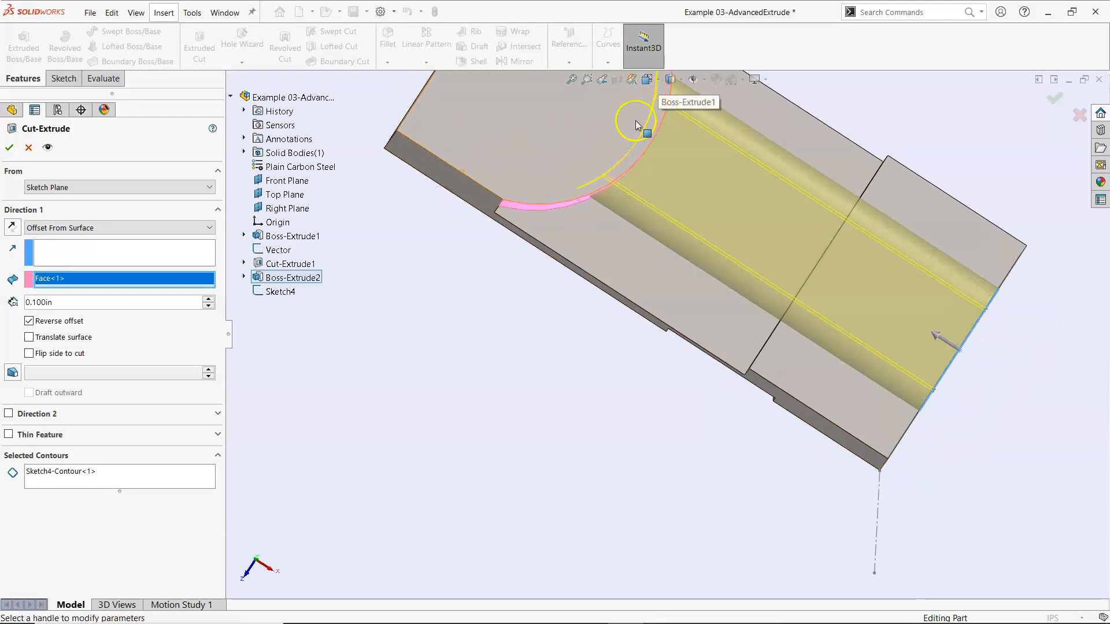
left_click(10, 148)
Step: With Instant3D, raise the tall block's top face slightly and pull the part's front face inward to make the part narrower
middle_click_drag(515, 335, 479, 269)
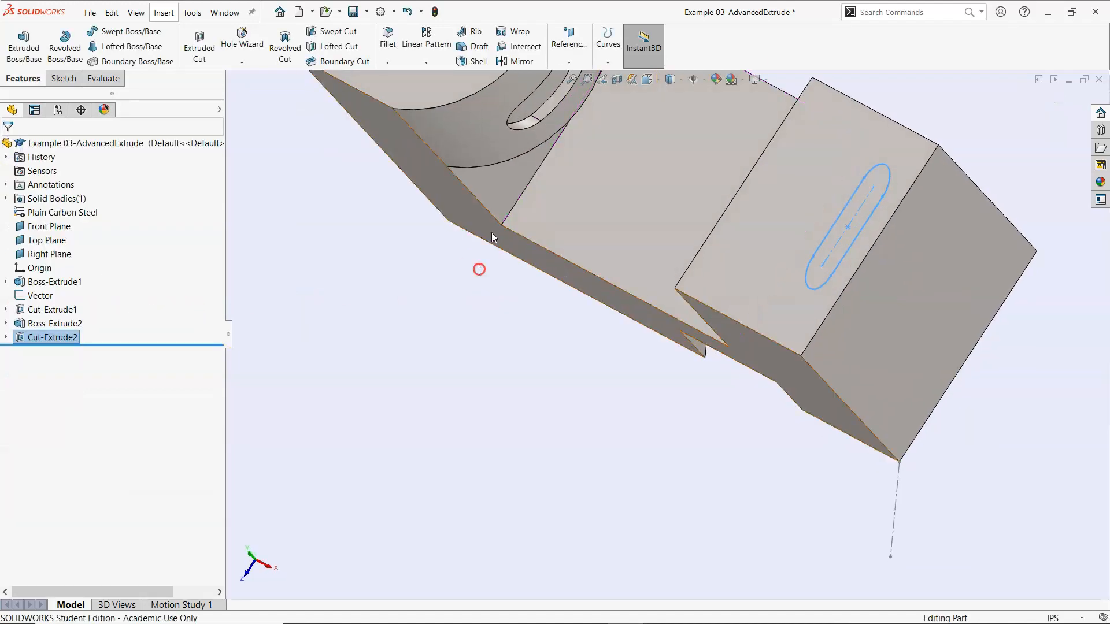
scroll(567, 145, "up", 2)
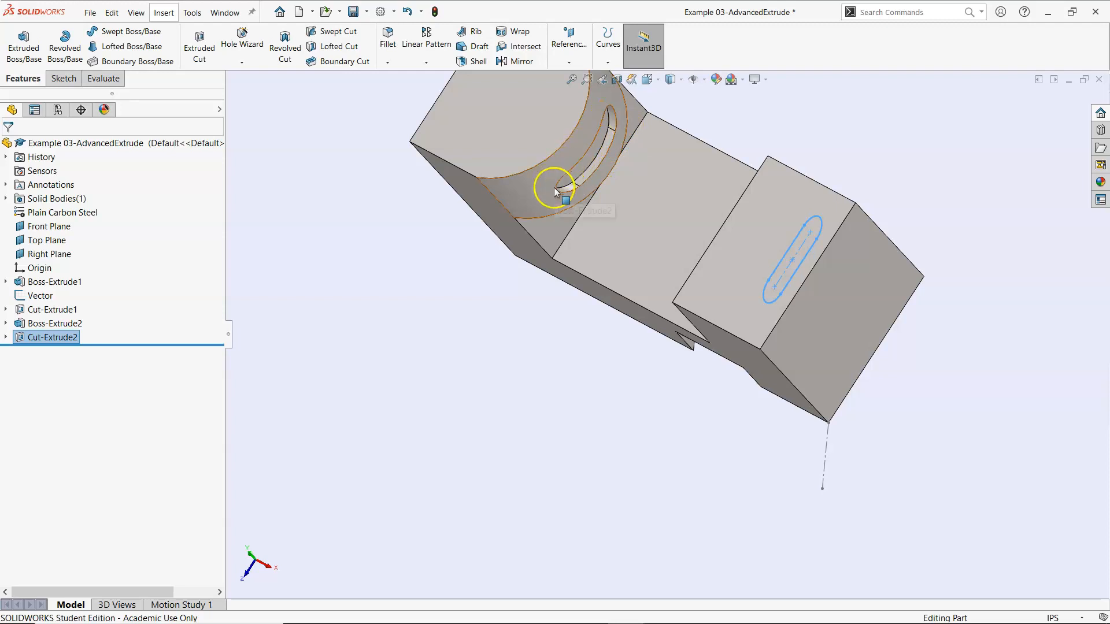
right_click_drag(362, 298, 399, 243)
left_click(553, 158)
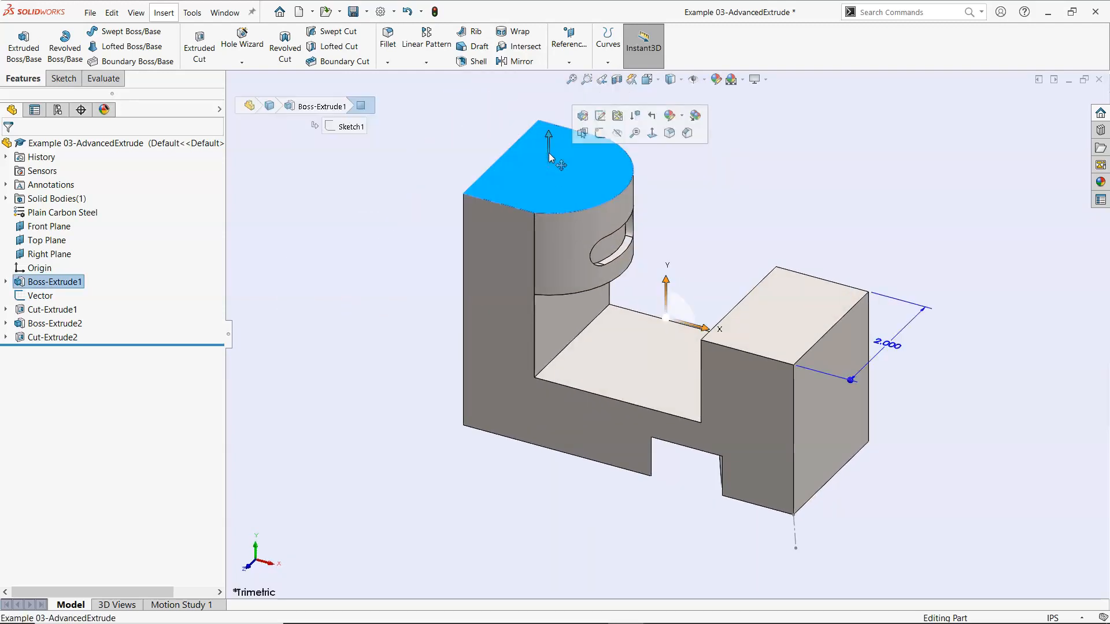
mouse_move(548, 150)
left_mouse_down()
mouse_move(554, 127)
mouse_move(544, 193)
mouse_move(548, 143)
left_mouse_up()
left_click(487, 261)
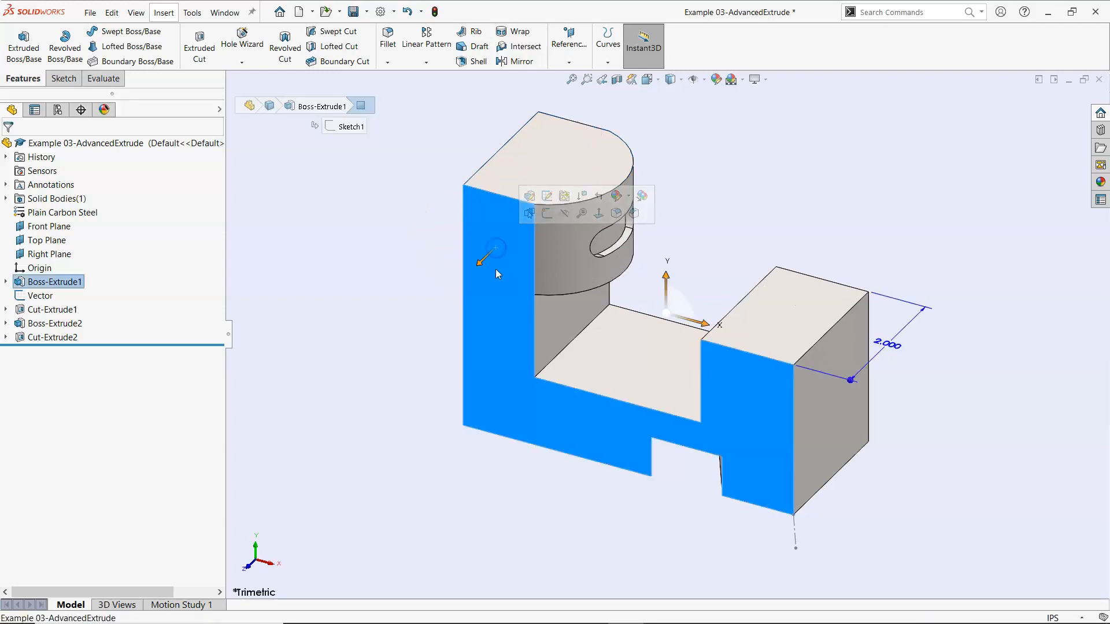
mouse_move(487, 262)
left_mouse_down()
mouse_move(425, 318)
mouse_move(491, 269)
mouse_move(501, 248)
mouse_move(492, 252)
left_mouse_up()
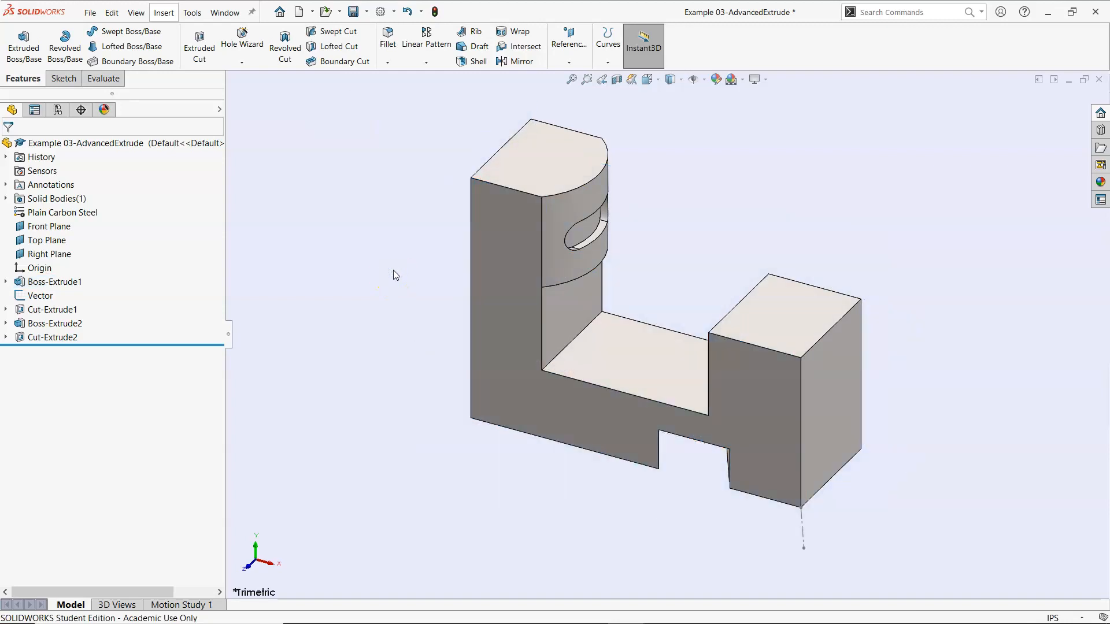
middle_click_drag(523, 298, 650, 223)
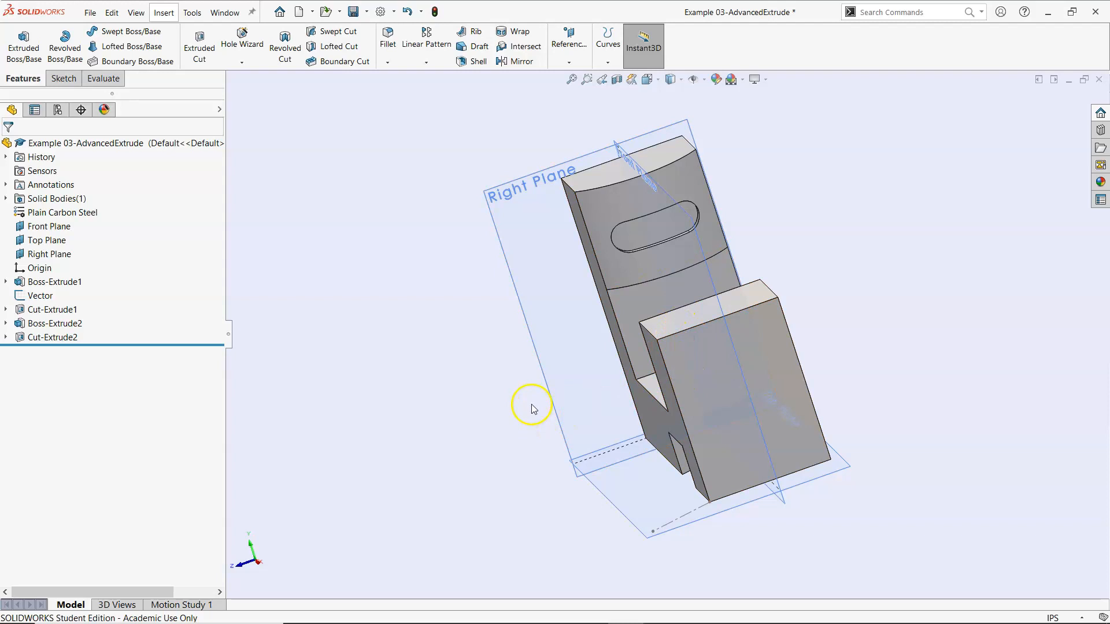
right_click_drag(447, 365, 501, 309)
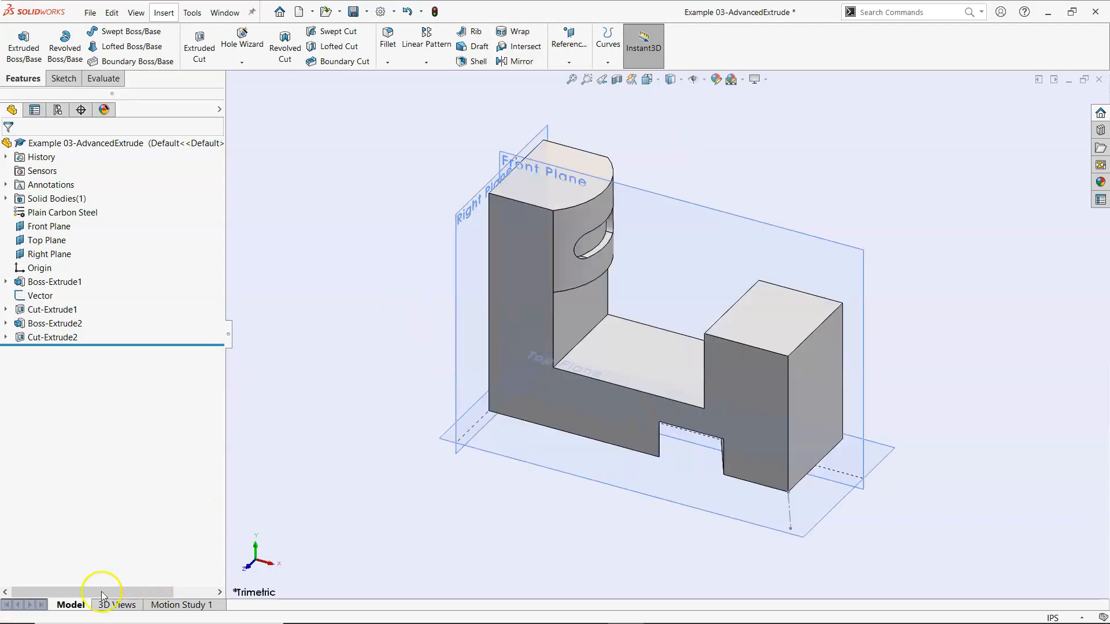